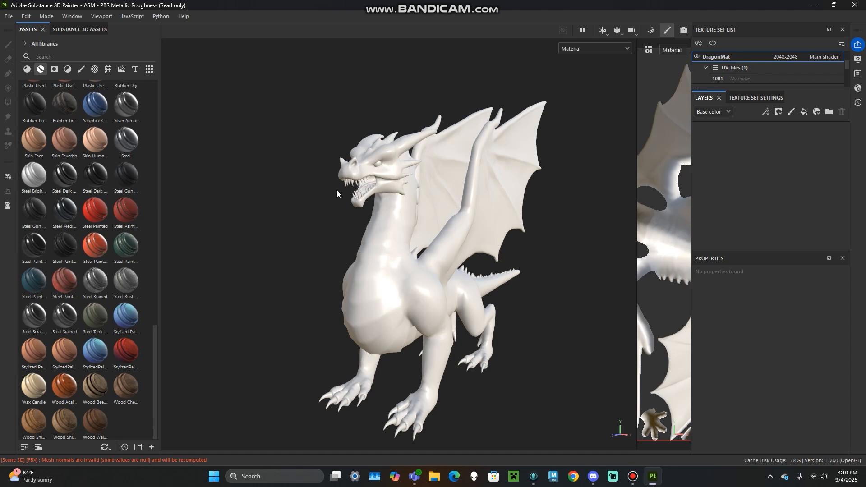
Step: Bake the selected mesh maps for all of the dragon's texture sets and return to painting mode
{"action": "left_click_drag", "start_coordinate": [330, 257], "coordinate": [384, 246], "text": "alt"}
{"action": "left_click_drag", "start_coordinate": [437, 260], "coordinate": [396, 250], "text": "alt"}
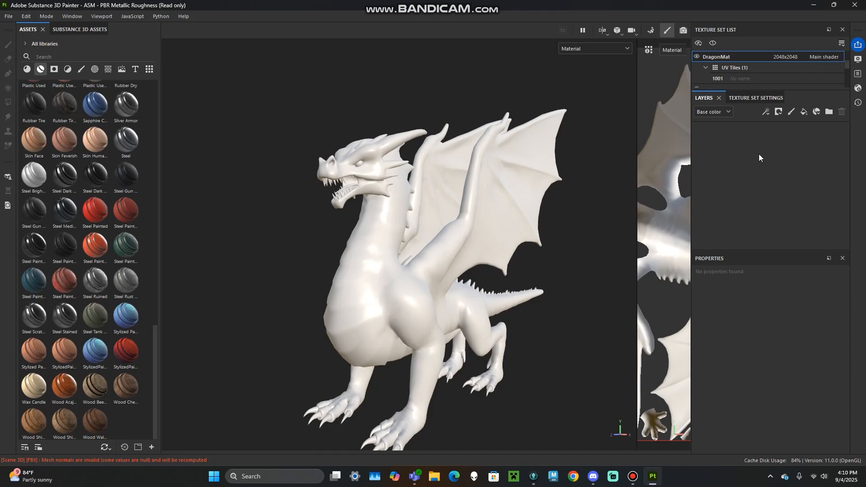
{"action": "left_click", "coordinate": [754, 97]}
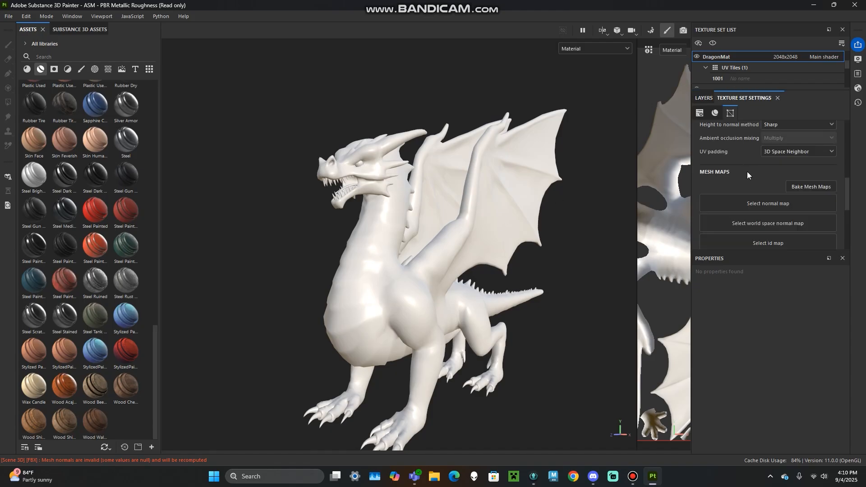
{"action": "scroll", "coordinate": [747, 171], "scroll_direction": "up", "scroll_amount": 5}
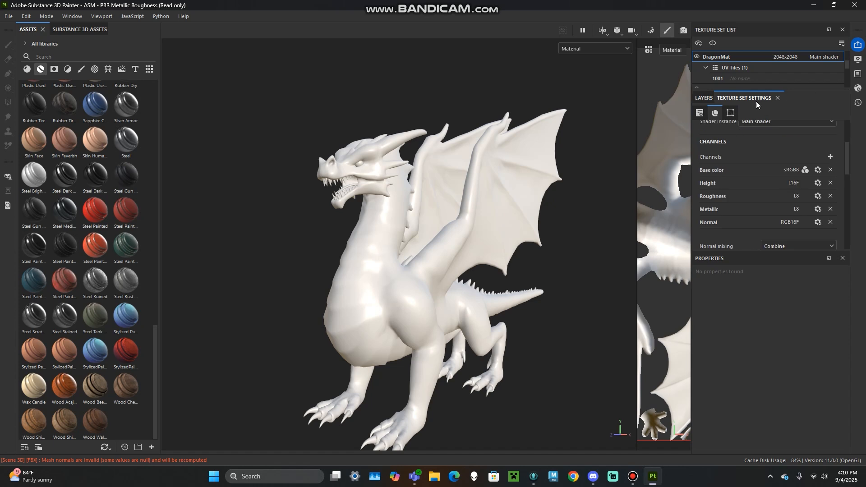
{"action": "scroll", "coordinate": [757, 208], "scroll_direction": "down", "scroll_amount": 5}
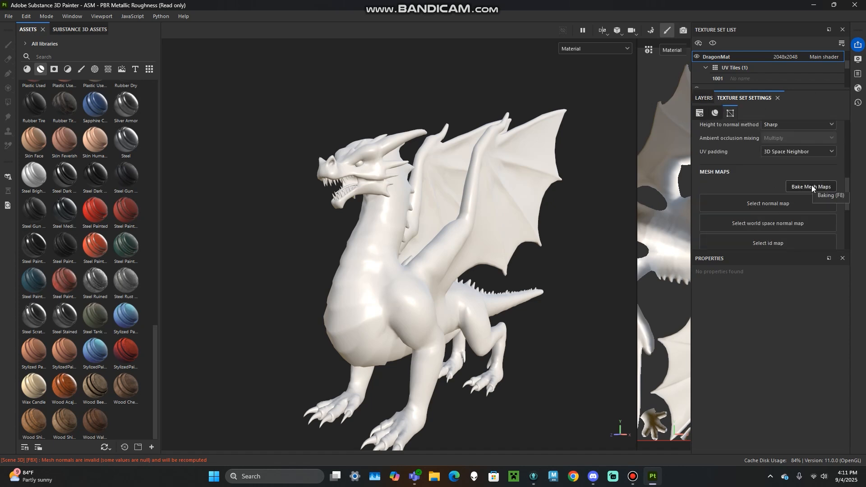
{"action": "left_click", "coordinate": [811, 187]}
{"action": "left_click", "coordinate": [555, 430]}
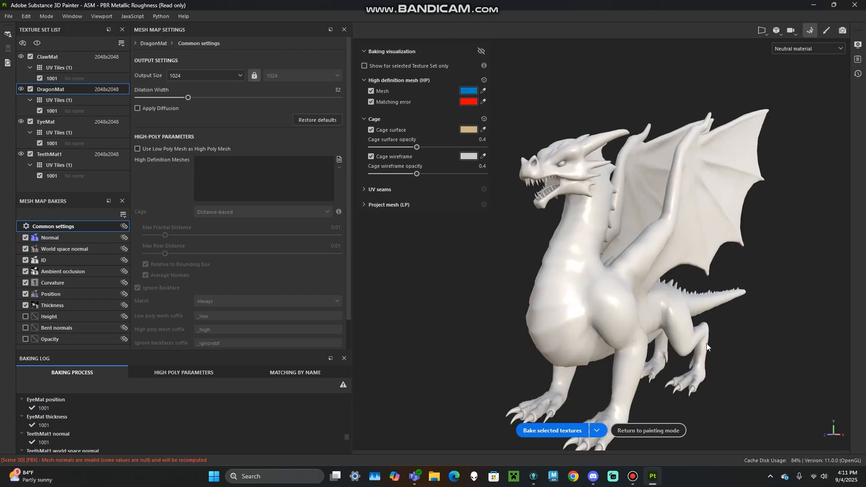
{"action": "left_click", "coordinate": [637, 426]}
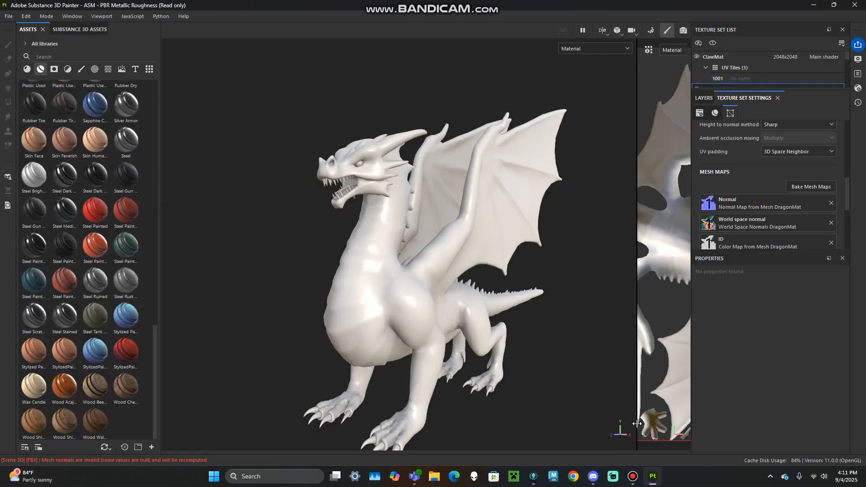
Step: Apply the red StylizedPainterlyMat_03 smart material to the DragonMat layer stack
{"action": "mouse_move", "coordinate": [130, 355]}
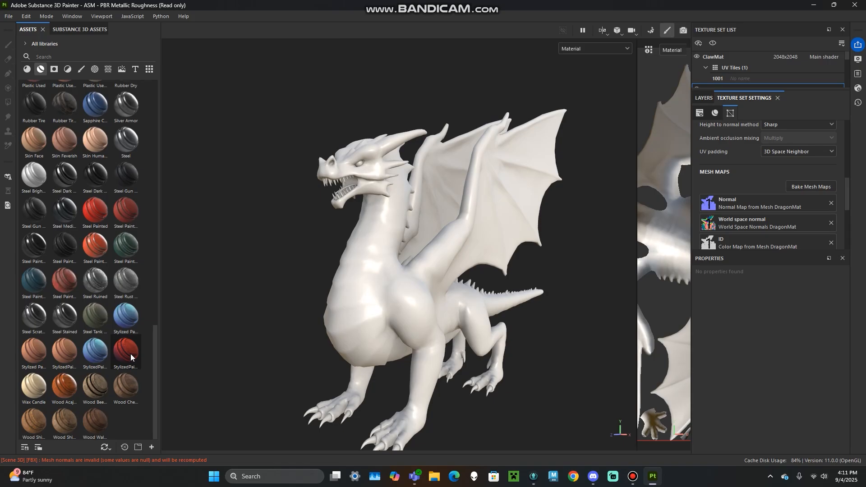
{"action": "left_click", "coordinate": [704, 98]}
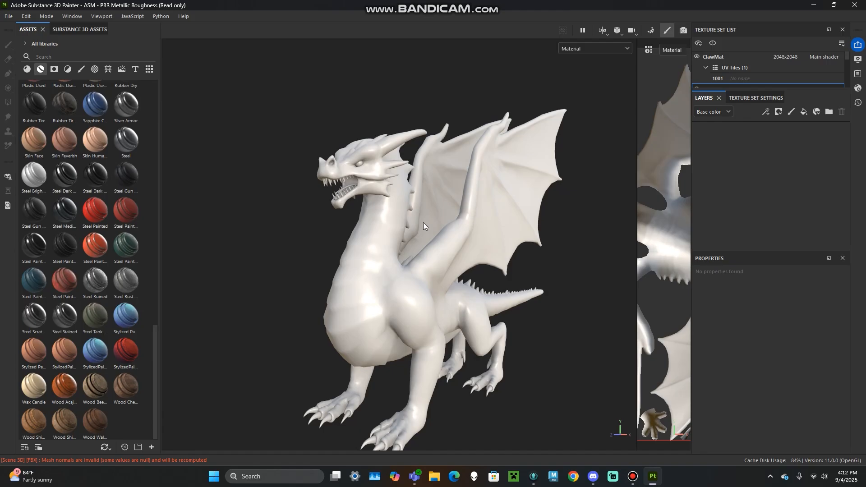
{"action": "left_click_drag", "start_coordinate": [126, 352], "coordinate": [754, 138]}
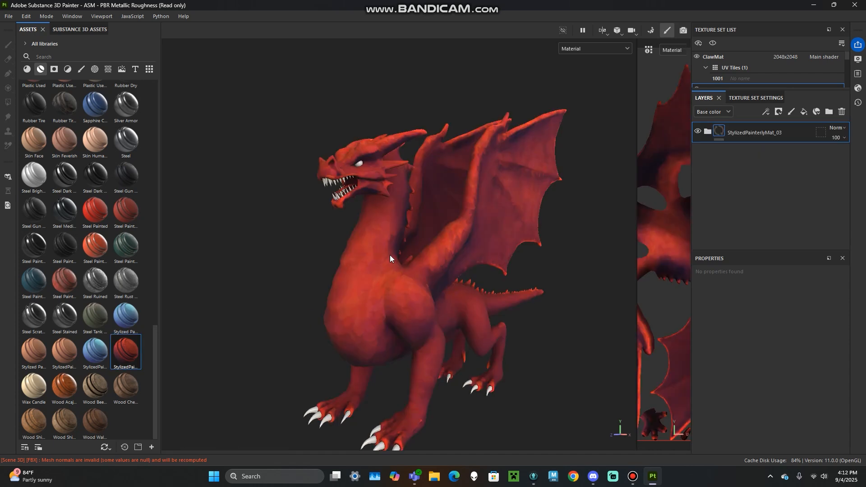
Step: Examine the painterly material on the dragon's head, wings, chest and body from several sides and distances
{"action": "left_click_drag", "start_coordinate": [419, 271], "coordinate": [373, 267], "text": "alt"}
{"action": "right_click_drag", "start_coordinate": [408, 270], "coordinate": [486, 282], "text": "alt"}
{"action": "middle_click_drag", "start_coordinate": [462, 238], "coordinate": [464, 215], "text": "alt"}
{"action": "left_click_drag", "start_coordinate": [464, 215], "coordinate": [350, 240], "text": "alt"}
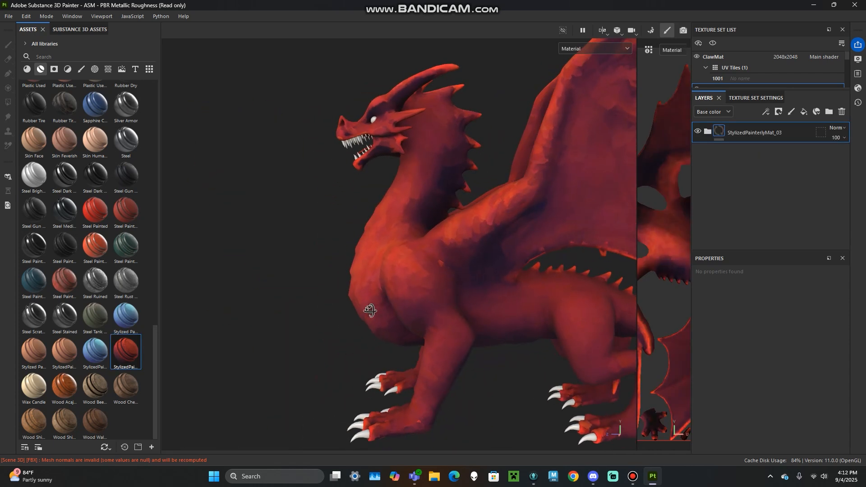
{"action": "left_click_drag", "start_coordinate": [364, 315], "coordinate": [456, 289], "text": "alt"}
{"action": "left_click_drag", "start_coordinate": [400, 294], "coordinate": [325, 278], "text": "alt"}
{"action": "right_click_drag", "start_coordinate": [325, 278], "coordinate": [366, 273], "text": "alt"}
{"action": "middle_click_drag", "start_coordinate": [366, 273], "coordinate": [389, 315], "text": "alt"}
{"action": "left_click_drag", "start_coordinate": [329, 294], "coordinate": [271, 296], "text": "alt"}
{"action": "right_click_drag", "start_coordinate": [386, 264], "coordinate": [283, 257], "text": "alt"}
{"action": "left_click_drag", "start_coordinate": [283, 257], "coordinate": [447, 246], "text": "alt"}
{"action": "right_click_drag", "start_coordinate": [450, 280], "coordinate": [527, 251], "text": "alt"}
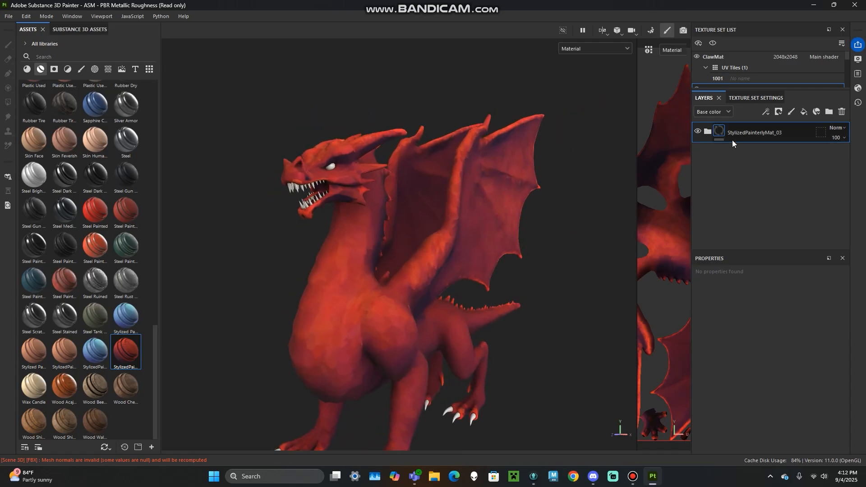
Step: Expand the StylizedPainterlyMat_03 layer group and search the filter assets for "oil"
{"action": "left_click", "coordinate": [708, 131]}
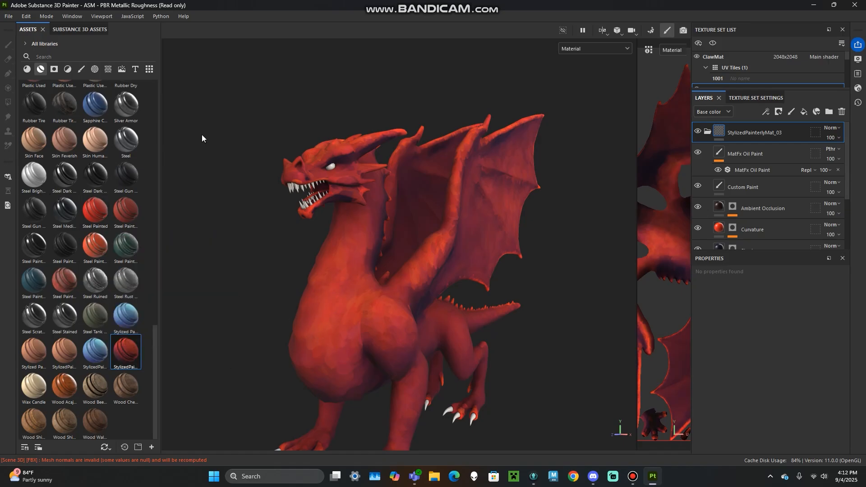
{"action": "left_click", "coordinate": [67, 69]}
{"action": "left_click", "coordinate": [66, 57]}
{"action": "type", "text": "oil"}
{"action": "mouse_move", "coordinate": [37, 100]}
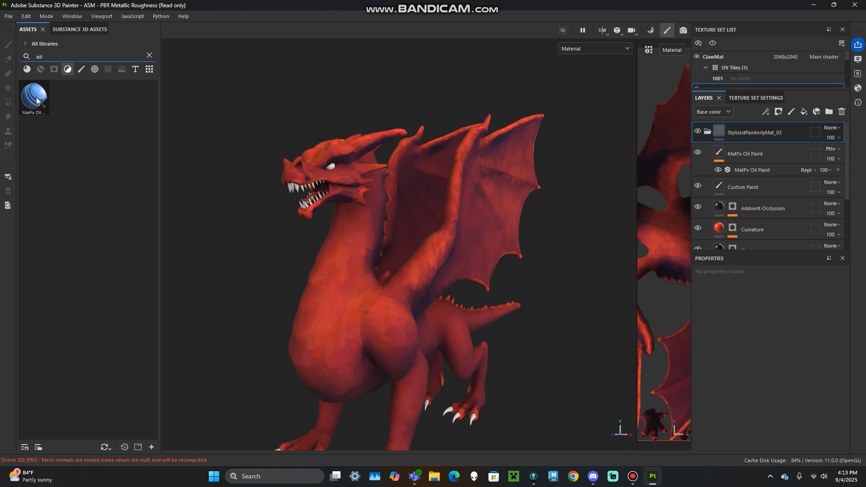
Step: Hide the MatFx Oil Paint layer to compare the dragon without it, and show the layer again
{"action": "left_click", "coordinate": [697, 152]}
{"action": "left_click_drag", "start_coordinate": [572, 235], "coordinate": [353, 245], "text": "alt"}
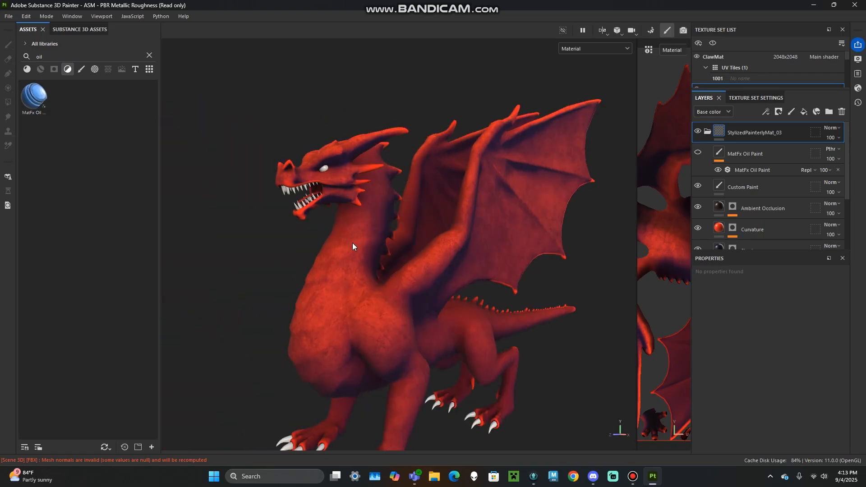
{"action": "left_click", "coordinate": [698, 154]}
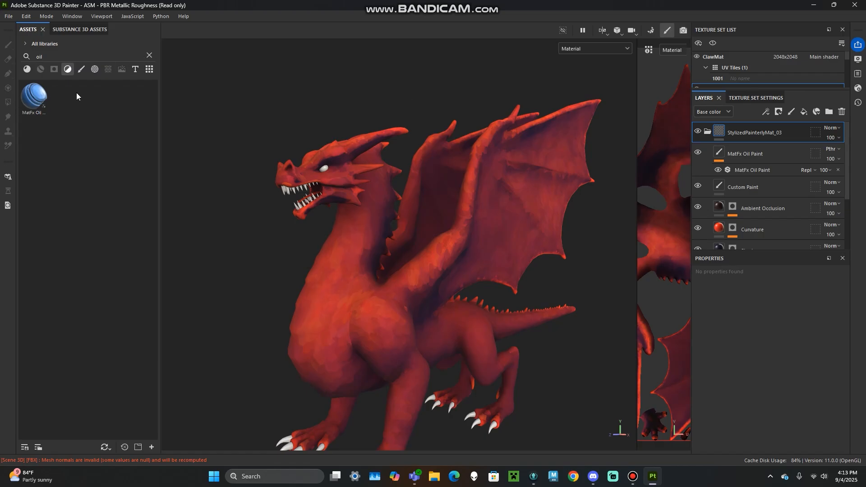
Step: Clear the asset search and display the stylized painterly smart materials near the end of the library again
{"action": "left_click", "coordinate": [149, 55]}
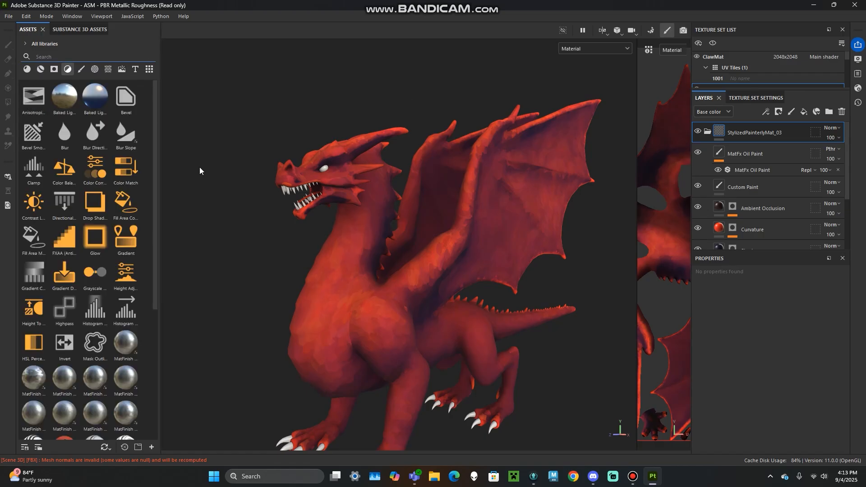
{"action": "left_click", "coordinate": [25, 69]}
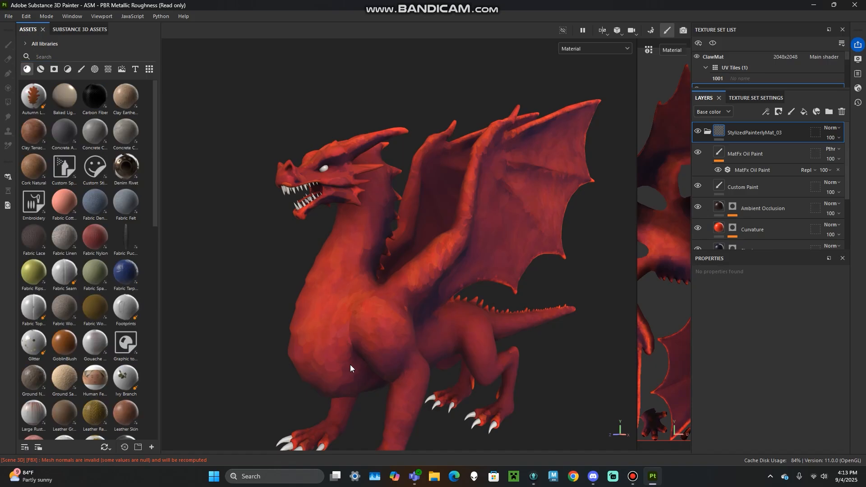
{"action": "left_click", "coordinate": [41, 71]}
{"action": "left_click_drag", "start_coordinate": [156, 120], "coordinate": [134, 345]}
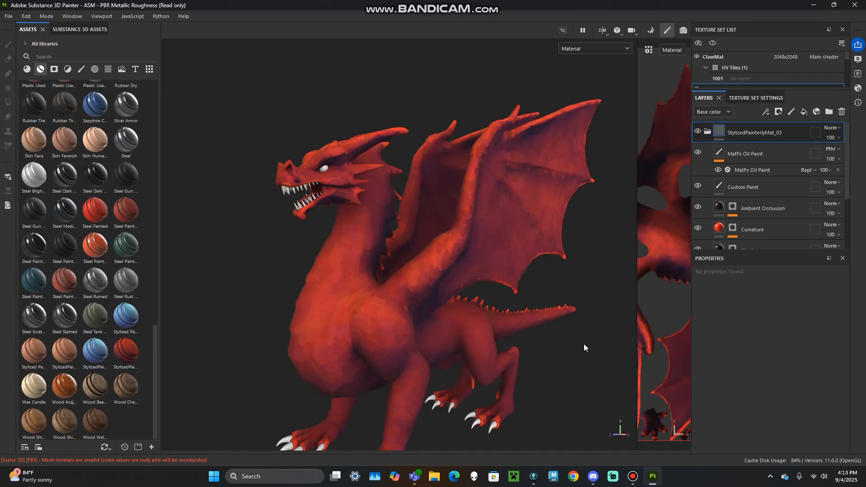
Step: Select the Custom Paint layer in the material group for painting and reduce the brush size to 4.25
{"action": "mouse_move", "coordinate": [422, 300]}
{"action": "left_mouse_down", "text": "alt"}
{"action": "mouse_move", "coordinate": [393, 296]}
{"action": "mouse_move", "coordinate": [341, 311]}
{"action": "mouse_move", "coordinate": [345, 304]}
{"action": "mouse_move", "coordinate": [347, 315]}
{"action": "left_mouse_up", "text": "alt"}
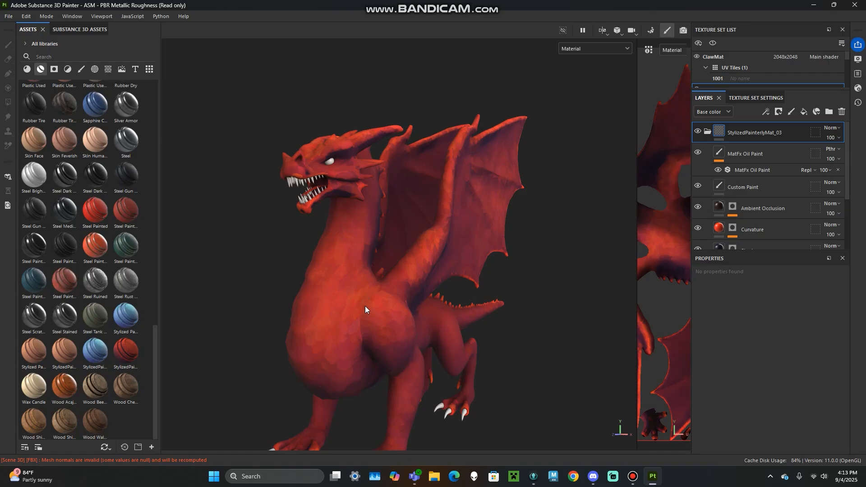
{"action": "mouse_move", "coordinate": [327, 270]}
{"action": "left_mouse_down", "text": "alt"}
{"action": "mouse_move", "coordinate": [429, 296]}
{"action": "mouse_move", "coordinate": [346, 245]}
{"action": "mouse_move", "coordinate": [327, 270]}
{"action": "left_mouse_up", "text": "alt"}
{"action": "scroll", "coordinate": [327, 270], "scroll_direction": "up", "scroll_amount": 2}
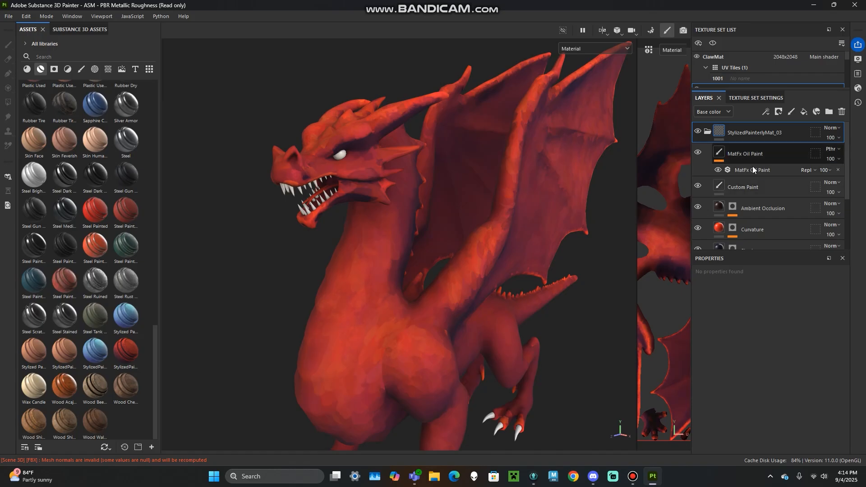
{"action": "left_click", "coordinate": [757, 153]}
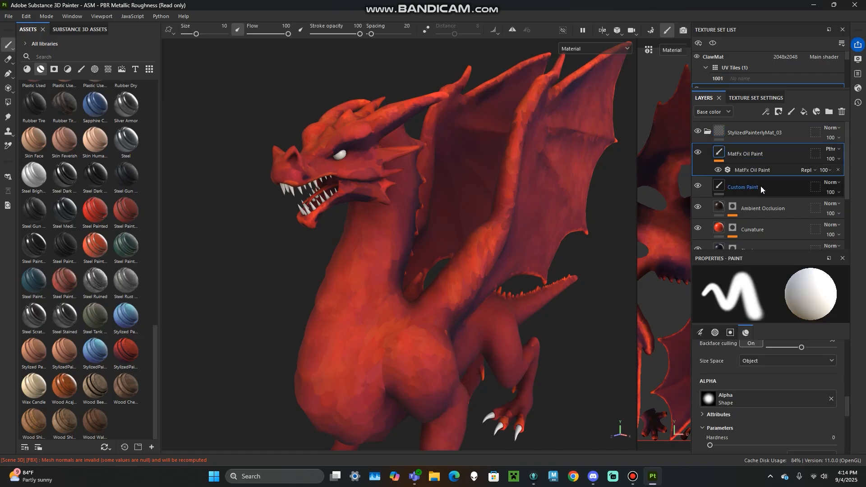
{"action": "left_click", "coordinate": [708, 191]}
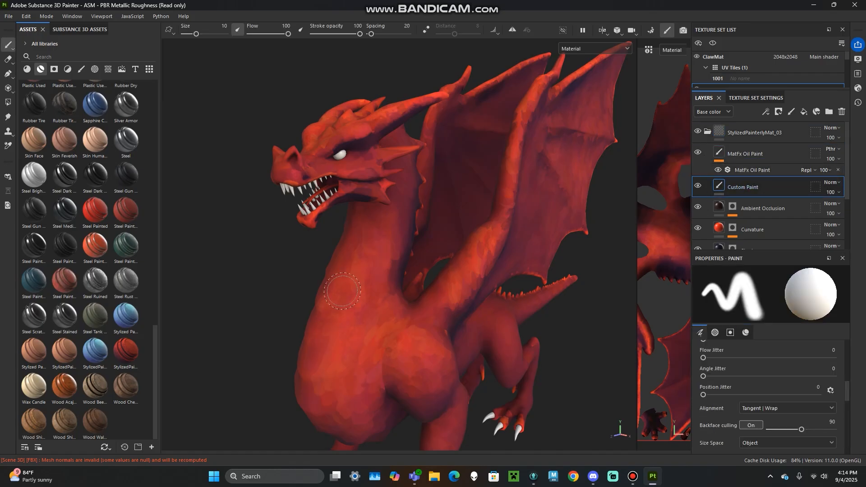
{"action": "scroll", "coordinate": [342, 286], "scroll_direction": "down", "scroll_amount": 2}
{"action": "middle_click_drag", "start_coordinate": [342, 286], "coordinate": [363, 252], "text": "alt"}
{"action": "scroll", "coordinate": [763, 374], "scroll_direction": "down", "scroll_amount": 5}
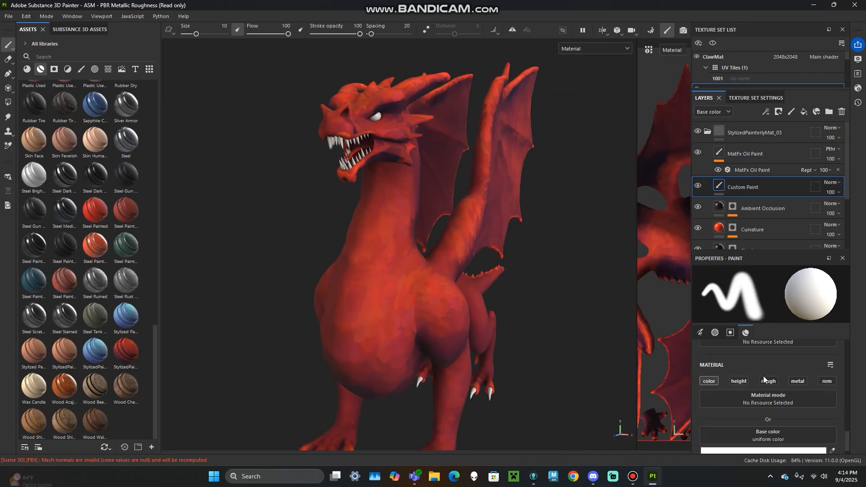
{"action": "right_click_drag", "start_coordinate": [374, 253], "coordinate": [363, 253], "text": "ctrl"}
Step: Try white brush strokes across the dragon's upper chest and undo them
{"action": "mouse_move", "coordinate": [349, 295]}
{"action": "left_mouse_down", "text": "alt"}
{"action": "mouse_move", "coordinate": [394, 281]}
{"action": "mouse_move", "coordinate": [374, 261]}
{"action": "mouse_move", "coordinate": [368, 284]}
{"action": "mouse_move", "coordinate": [429, 302]}
{"action": "left_mouse_up", "text": "alt"}
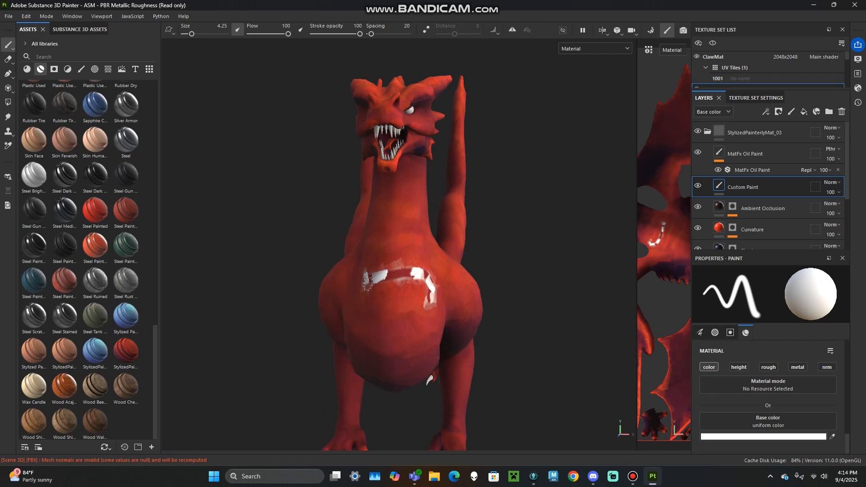
{"action": "key", "text": "ctrl+z"}
{"action": "mouse_move", "coordinate": [368, 278]}
{"action": "left_mouse_down"}
{"action": "mouse_move", "coordinate": [455, 292]}
{"action": "mouse_move", "coordinate": [470, 286]}
{"action": "left_mouse_up"}
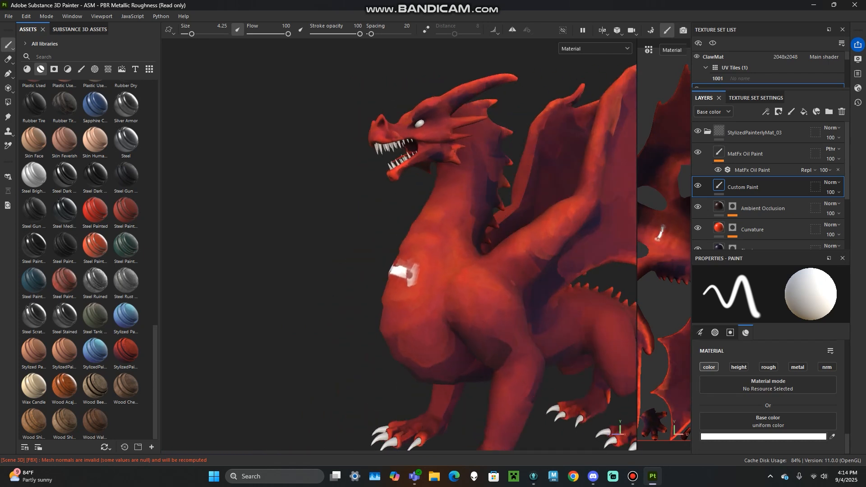
{"action": "key", "text": "ctrl+z"}
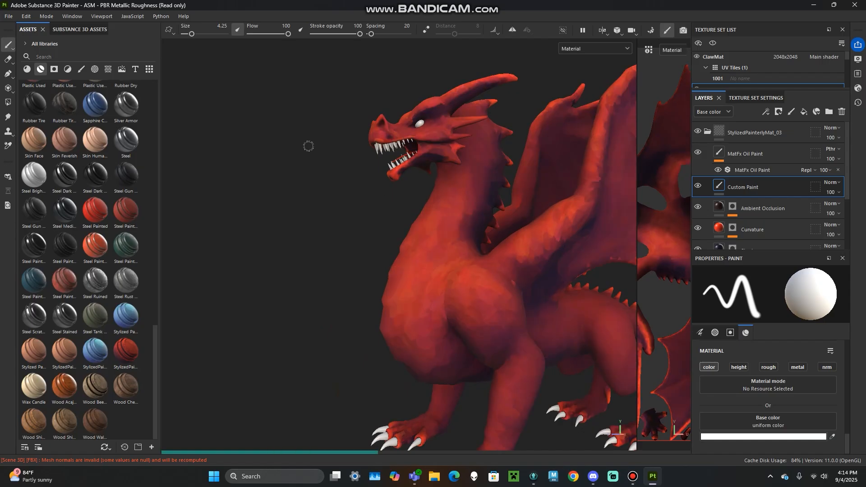
Step: Open the brush's base color for editing and shift its hue to magenta at 0.826
{"action": "scroll", "coordinate": [736, 379], "scroll_direction": "up", "scroll_amount": 5}
{"action": "scroll", "coordinate": [741, 391], "scroll_direction": "up", "scroll_amount": 5}
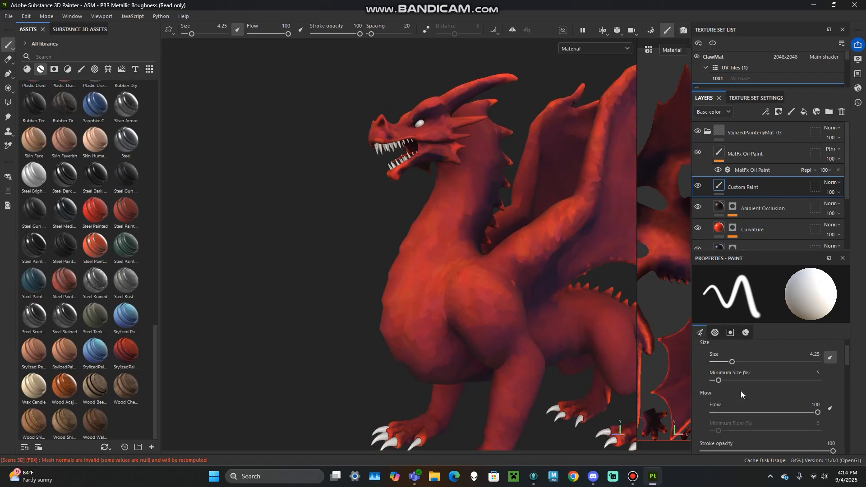
{"action": "scroll", "coordinate": [740, 388], "scroll_direction": "down", "scroll_amount": 10}
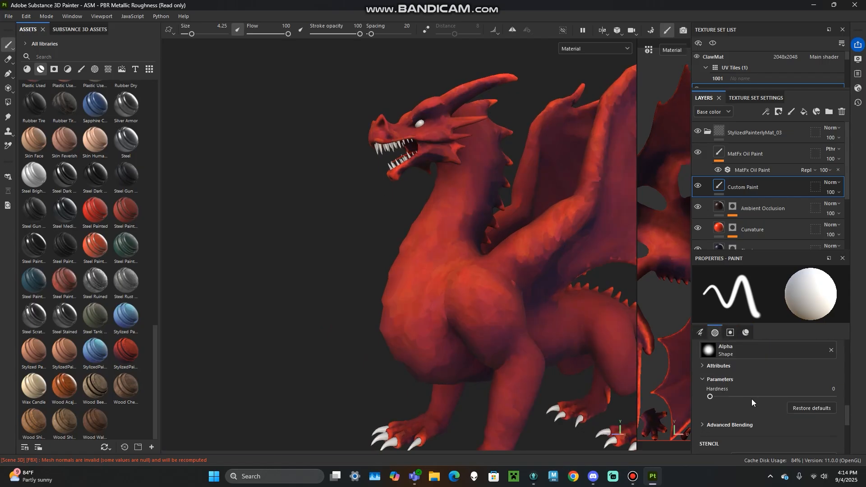
{"action": "left_click", "coordinate": [751, 437]}
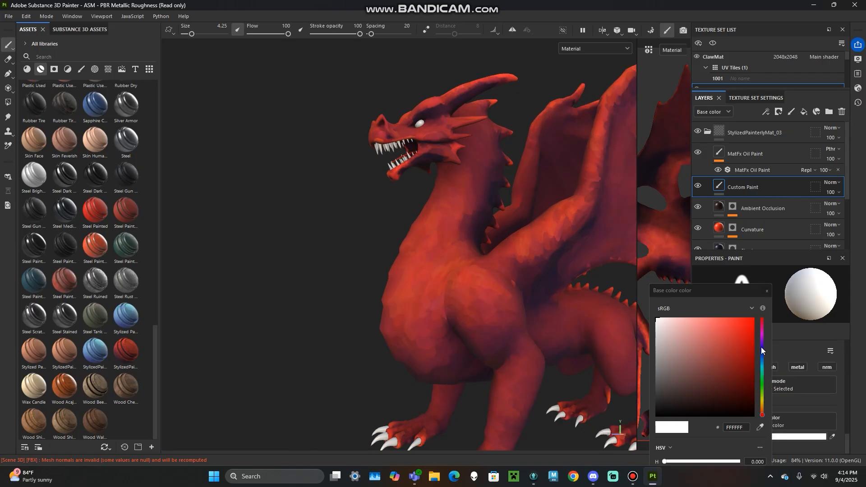
{"action": "left_click", "coordinate": [762, 334]}
Step: Try several short white strokes on the middle of the dragon's chest and undo them all
{"action": "mouse_move", "coordinate": [406, 277]}
{"action": "left_mouse_down", "text": "alt"}
{"action": "mouse_move", "coordinate": [399, 283]}
{"action": "mouse_move", "coordinate": [423, 288]}
{"action": "mouse_move", "coordinate": [423, 315]}
{"action": "mouse_move", "coordinate": [434, 321]}
{"action": "left_mouse_up", "text": "alt"}
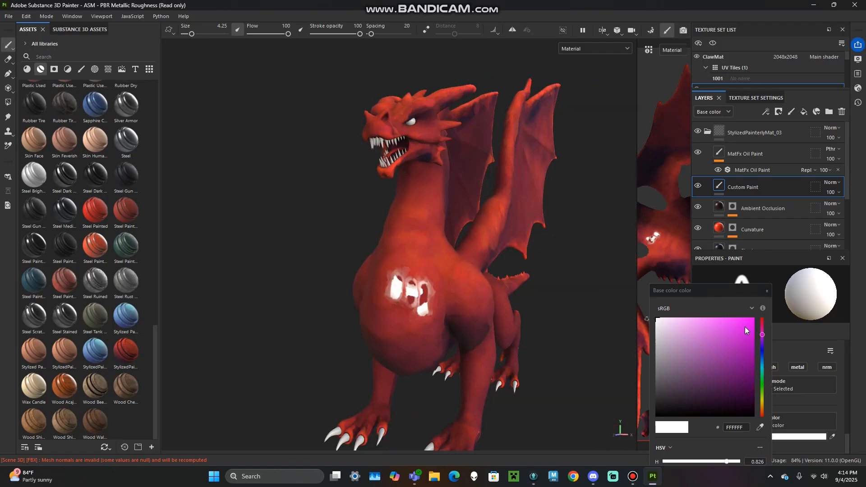
{"action": "key", "text": "ctrl+z"}
{"action": "key", "text": "ctrl+z"}
{"action": "key", "text": "ctrl+z"}
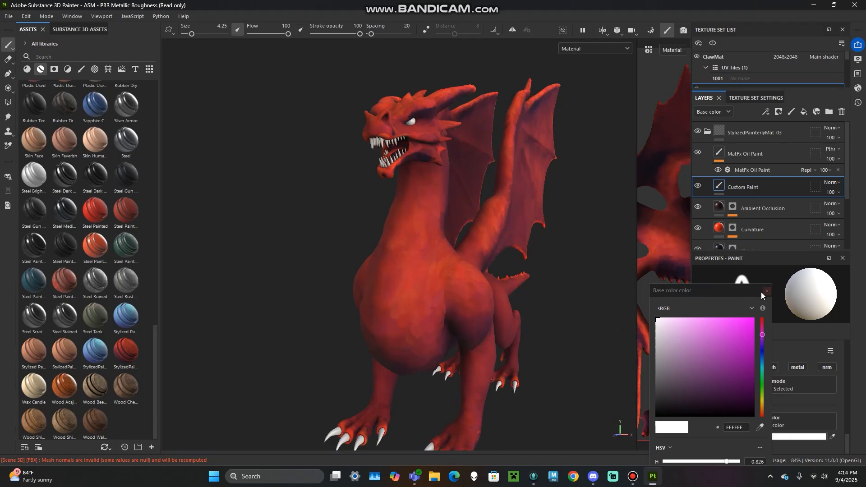
Step: Set the brush's base color to purple 94009B and paint a few short vertical strokes on the dragon's chest
{"action": "left_click", "coordinate": [753, 356]}
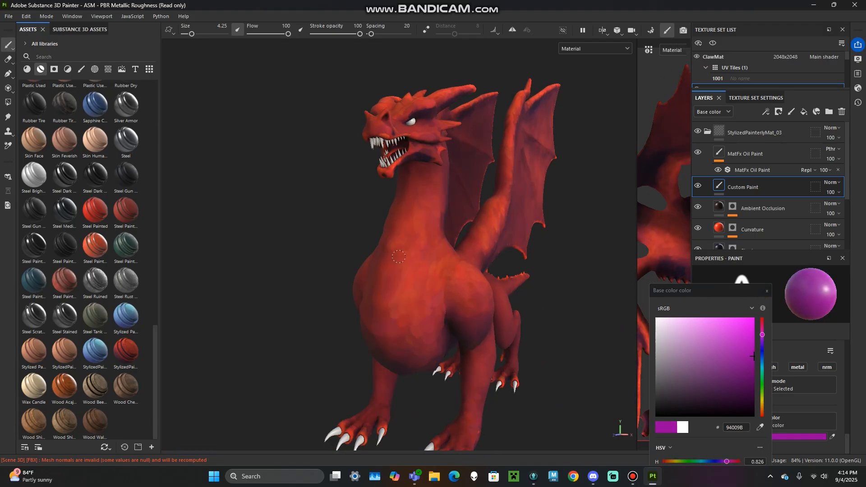
{"action": "mouse_move", "coordinate": [401, 256]}
{"action": "left_mouse_down"}
{"action": "mouse_move", "coordinate": [393, 288]}
{"action": "mouse_move", "coordinate": [422, 287]}
{"action": "mouse_move", "coordinate": [436, 303]}
{"action": "left_mouse_up"}
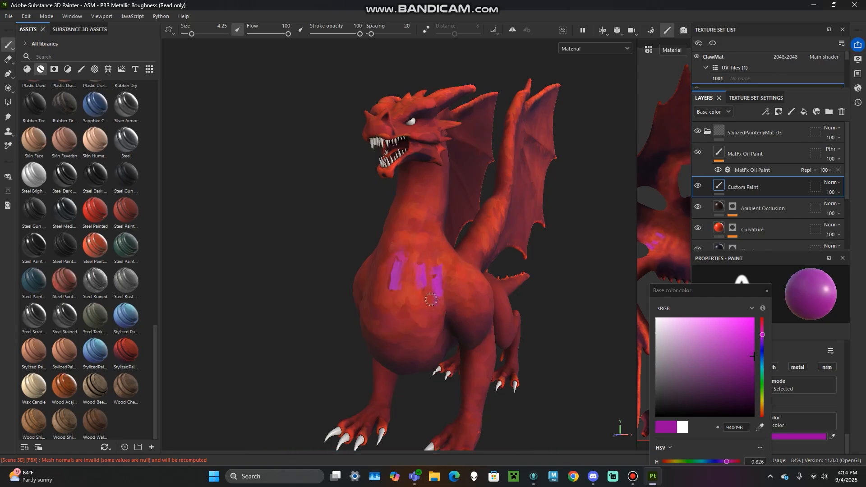
Step: Examine the purple chest strokes up close, comparing them with the MatFx Oil Paint layer hidden and shown
{"action": "left_click_drag", "start_coordinate": [379, 311], "coordinate": [481, 310], "text": "alt"}
{"action": "scroll", "coordinate": [441, 307], "scroll_direction": "up", "scroll_amount": 3}
{"action": "middle_click_drag", "start_coordinate": [431, 316], "coordinate": [446, 296], "text": "alt"}
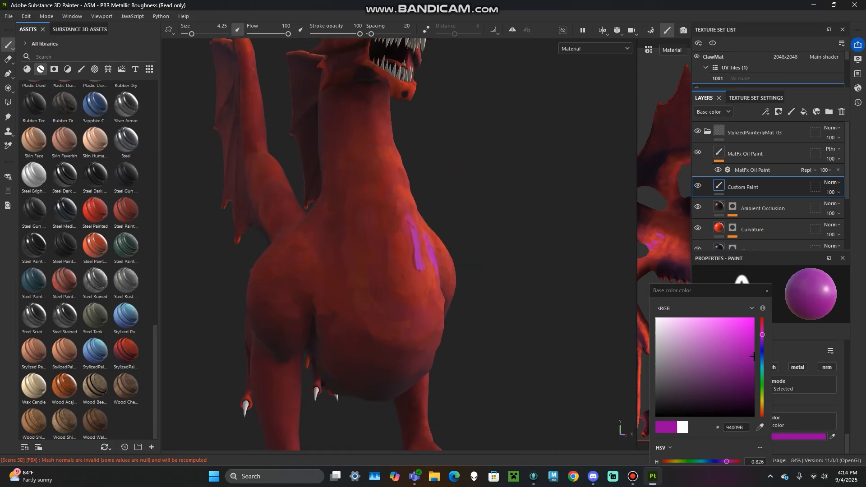
{"action": "left_click_drag", "start_coordinate": [447, 296], "coordinate": [365, 287], "text": "alt"}
{"action": "left_click", "coordinate": [698, 152]}
{"action": "left_click", "coordinate": [698, 152]}
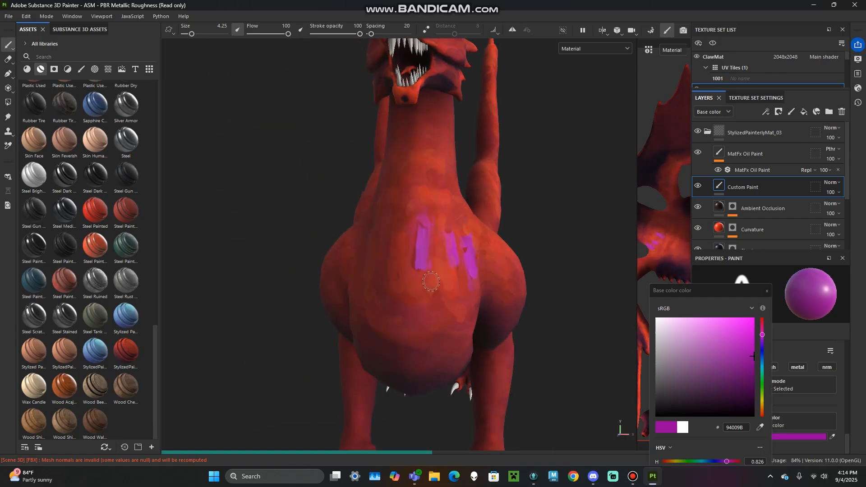
Step: Clear the earlier chest strokes, hide the MatFx Oil Paint layer and paint a purple shield emblem with an S inside on the chest
{"action": "left_click", "coordinate": [768, 291]}
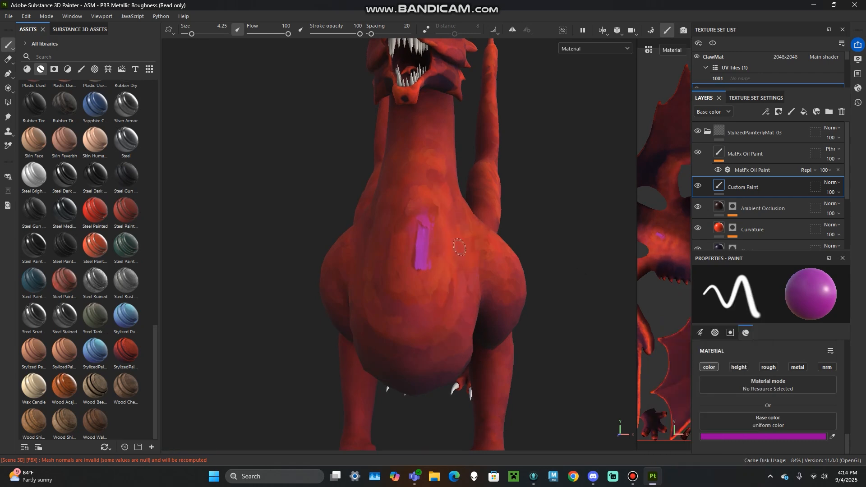
{"action": "left_click_drag", "start_coordinate": [371, 267], "coordinate": [388, 266], "text": "alt"}
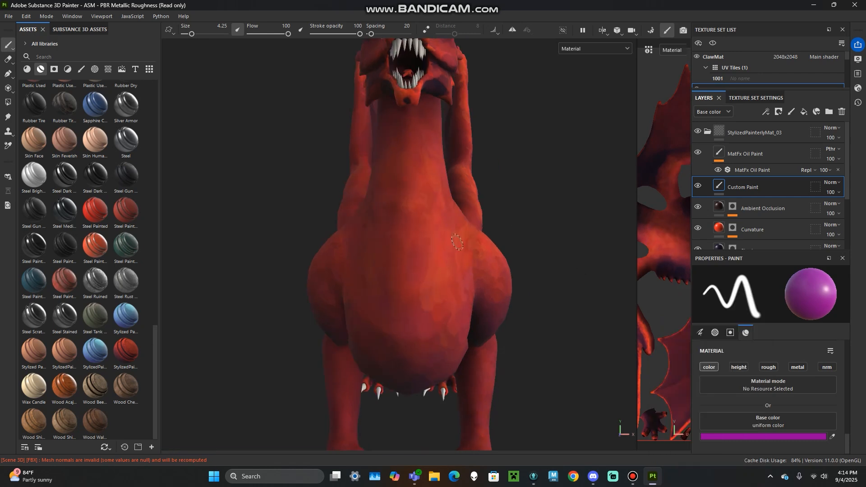
{"action": "left_click", "coordinate": [698, 152]}
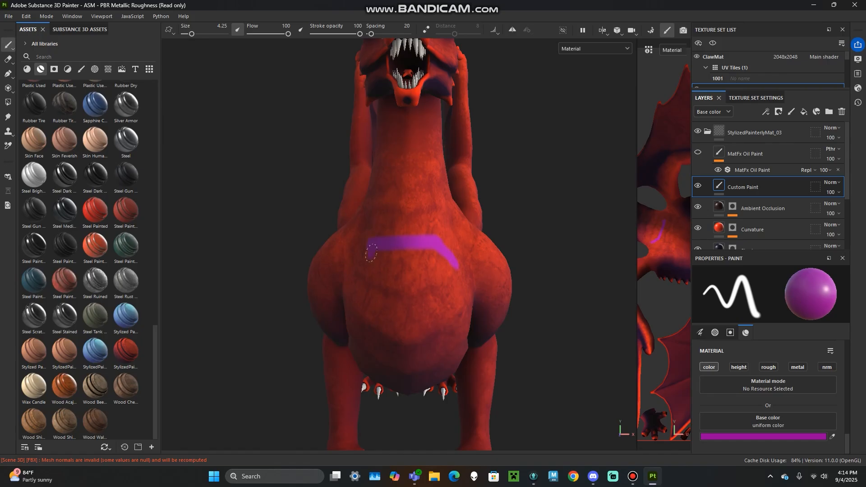
{"action": "mouse_move", "coordinate": [359, 276]}
{"action": "left_mouse_down"}
{"action": "mouse_move", "coordinate": [403, 336]}
{"action": "mouse_move", "coordinate": [449, 291]}
{"action": "left_mouse_up"}
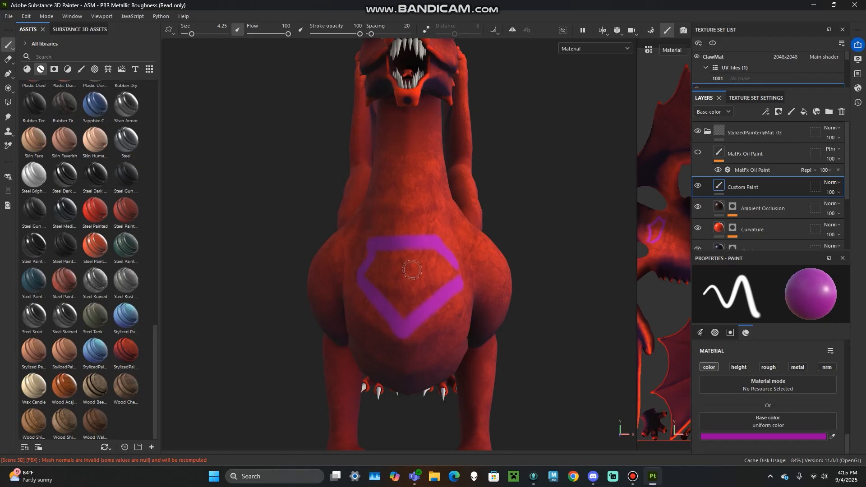
{"action": "left_click_drag", "start_coordinate": [386, 263], "coordinate": [396, 291]}
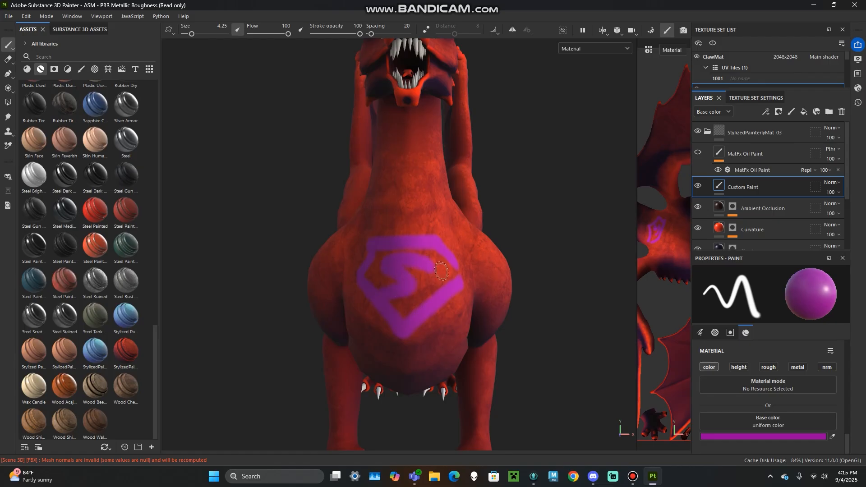
Step: Show the MatFx Oil Paint layer again and examine its effect on the chest emblem from the front and side
{"action": "left_click", "coordinate": [698, 153]}
{"action": "mouse_move", "coordinate": [354, 282]}
{"action": "left_mouse_down", "text": "alt"}
{"action": "mouse_move", "coordinate": [284, 289]}
{"action": "mouse_move", "coordinate": [316, 288]}
{"action": "left_mouse_up", "text": "alt"}
{"action": "right_click_drag", "start_coordinate": [316, 287], "coordinate": [261, 298], "text": "alt"}
{"action": "left_click_drag", "start_coordinate": [252, 262], "coordinate": [194, 244], "text": "alt"}
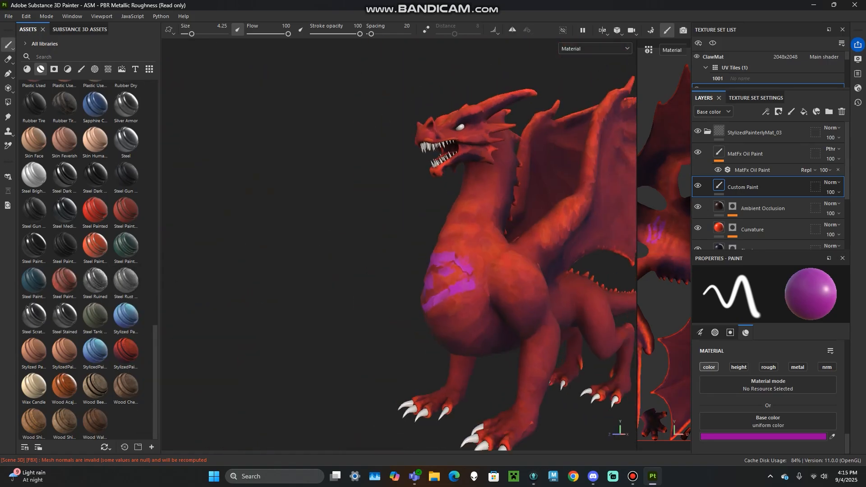
{"action": "right_click_drag", "start_coordinate": [405, 251], "coordinate": [383, 252], "text": "alt"}
{"action": "middle_click_drag", "start_coordinate": [384, 252], "coordinate": [315, 259], "text": "alt"}
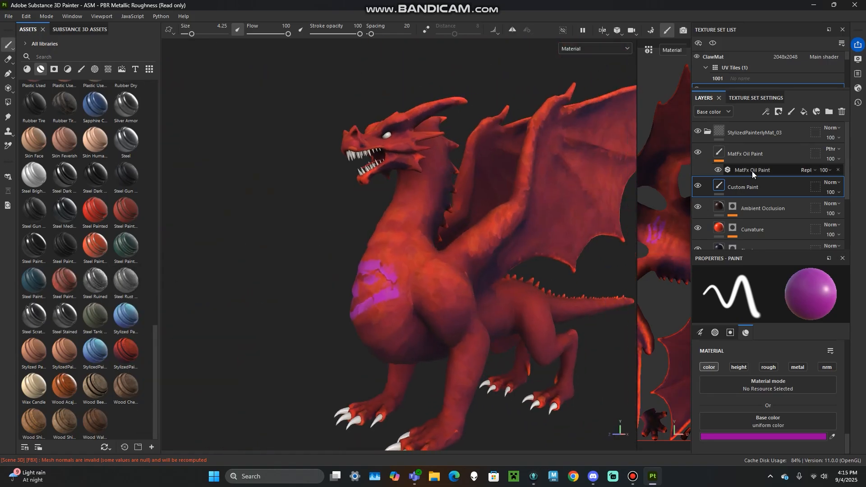
Step: Add a paint layer above the StylizedPainterlyMat_03 folder and set the brush alpha to Brush Paper Grainy
{"action": "left_click", "coordinate": [757, 133]}
{"action": "left_click", "coordinate": [792, 112]}
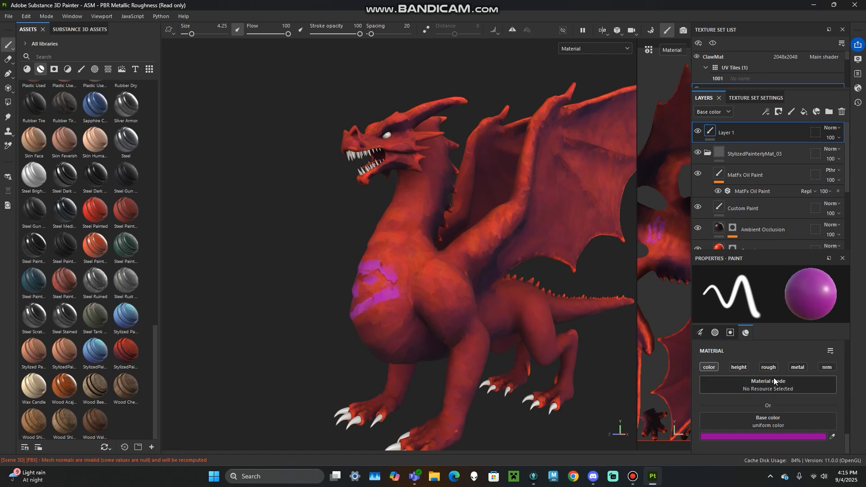
{"action": "scroll", "coordinate": [763, 406], "scroll_direction": "up", "scroll_amount": 3}
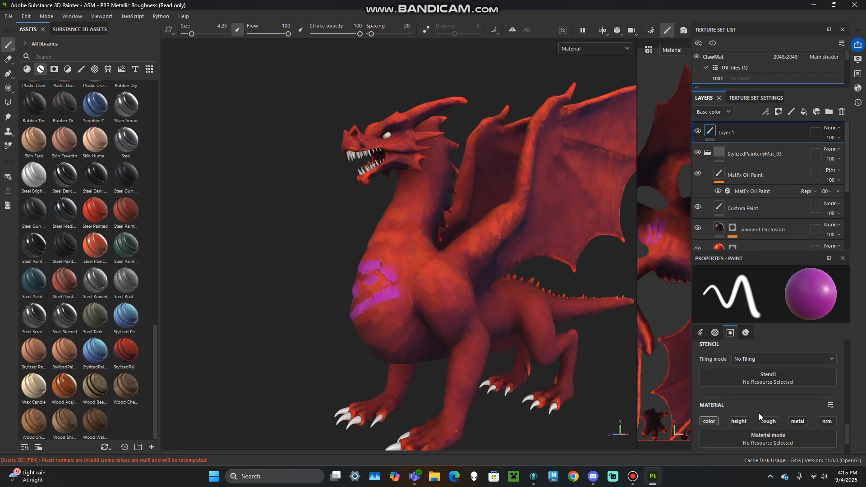
{"action": "scroll", "coordinate": [756, 406], "scroll_direction": "up", "scroll_amount": 3}
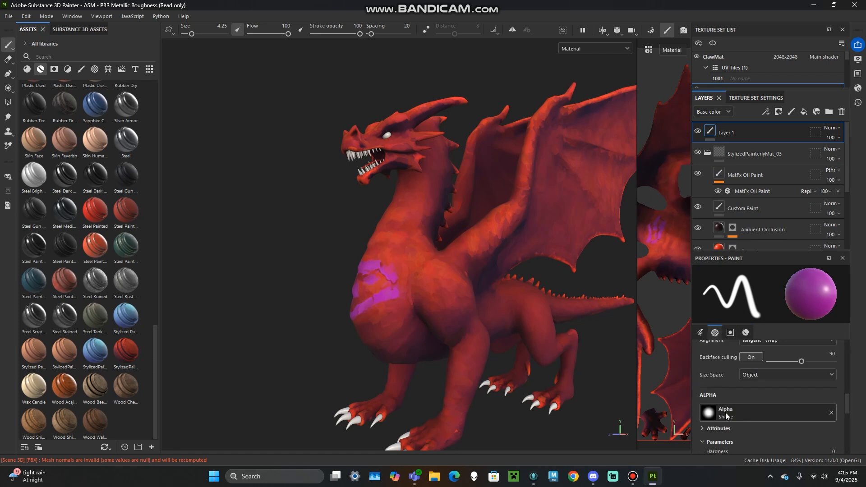
{"action": "left_click", "coordinate": [724, 409]}
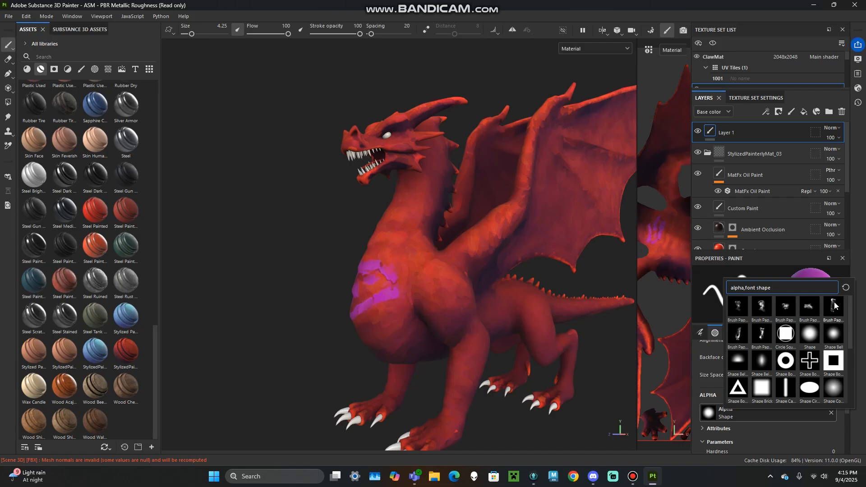
{"action": "mouse_move", "coordinate": [835, 302]}
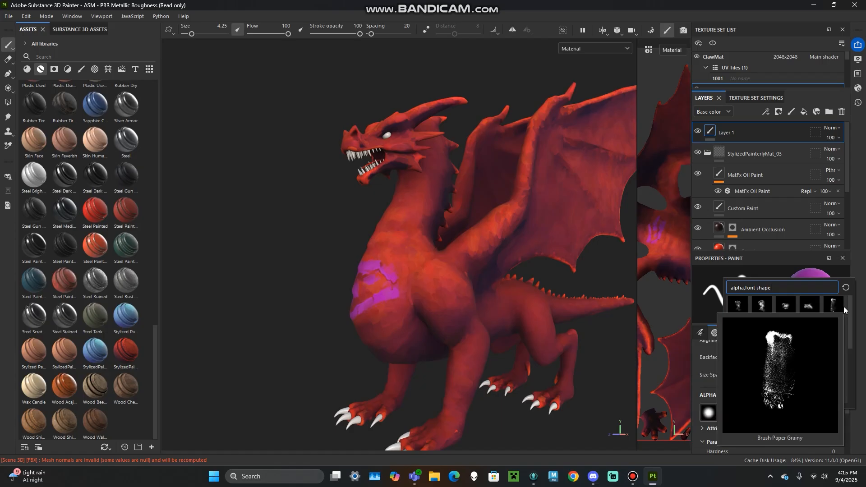
{"action": "left_click", "coordinate": [835, 306]}
Step: Enlarge the brush to size 15.53 and set its stroke spacing to 5
{"action": "left_click_drag", "start_coordinate": [354, 284], "coordinate": [498, 293], "text": "alt"}
{"action": "right_click_drag", "start_coordinate": [497, 293], "coordinate": [429, 296], "text": "alt"}
{"action": "mouse_move", "coordinate": [430, 296]}
{"action": "left_mouse_down", "text": "alt"}
{"action": "mouse_move", "coordinate": [409, 292]}
{"action": "mouse_move", "coordinate": [448, 294]}
{"action": "left_mouse_up", "text": "alt"}
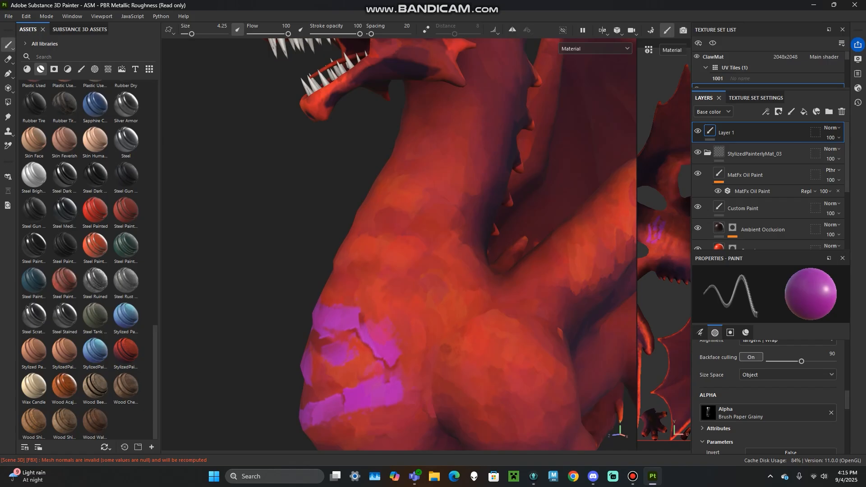
{"action": "right_click_drag", "start_coordinate": [424, 300], "coordinate": [454, 300], "text": "ctrl"}
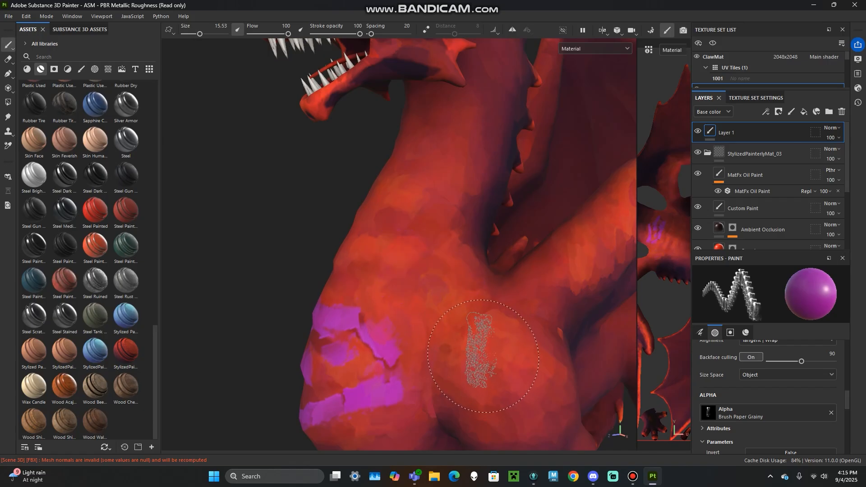
{"action": "mouse_move", "coordinate": [370, 34]}
{"action": "left_mouse_down"}
{"action": "mouse_move", "coordinate": [388, 34]}
{"action": "mouse_move", "coordinate": [353, 38]}
{"action": "left_mouse_up"}
Step: Try broad grainy purple strokes across the lower neck and shoulder area, and undo them
{"action": "mouse_move", "coordinate": [405, 293]}
{"action": "left_mouse_down"}
{"action": "mouse_move", "coordinate": [435, 309]}
{"action": "mouse_move", "coordinate": [412, 248]}
{"action": "mouse_move", "coordinate": [424, 199]}
{"action": "mouse_move", "coordinate": [368, 203]}
{"action": "mouse_move", "coordinate": [421, 262]}
{"action": "left_mouse_up"}
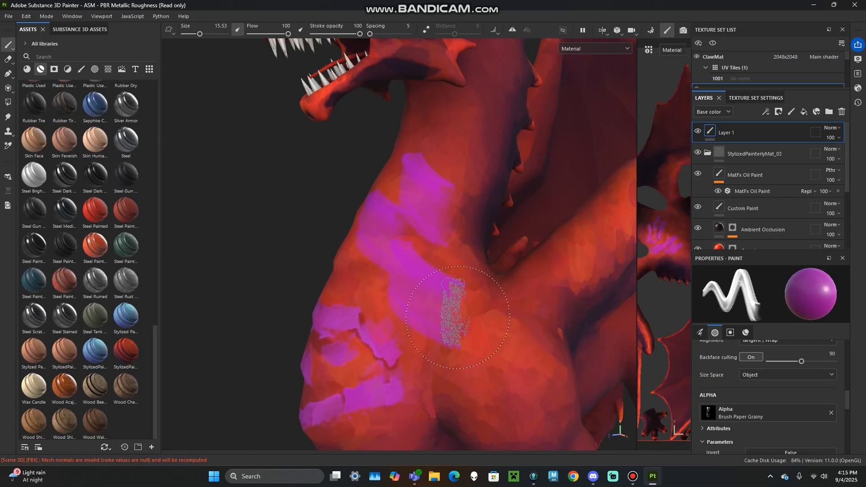
{"action": "scroll", "coordinate": [501, 357], "scroll_direction": "down", "scroll_amount": 5}
{"action": "key", "text": "ctrl+z"}
{"action": "key", "text": "ctrl+z"}
Step: Reduce the brush to size 5.03, hide the Custom Paint layer and paint a grainy purple shield outline on the chest
{"action": "left_click_drag", "start_coordinate": [408, 348], "coordinate": [476, 345], "text": "alt"}
{"action": "key", "text": "bracketleft"}
{"action": "key", "text": "bracketleft"}
{"action": "key", "text": "bracketleft"}
{"action": "key", "text": "bracketleft"}
{"action": "key", "text": "bracketleft"}
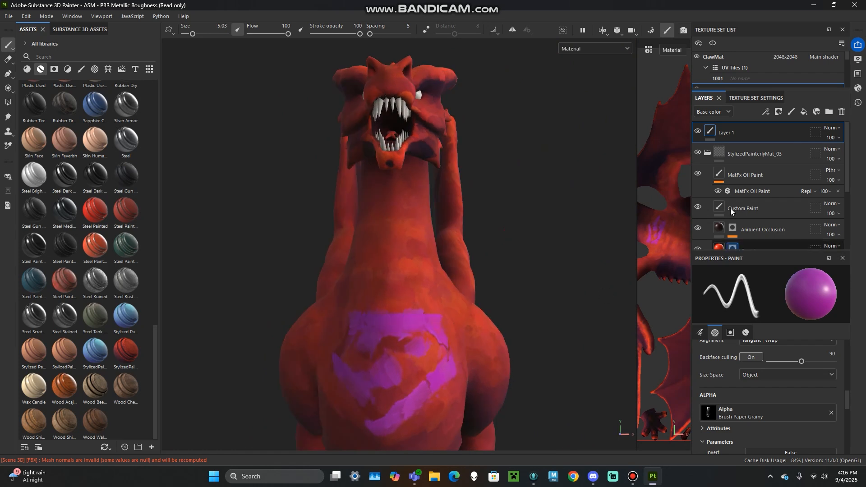
{"action": "left_click", "coordinate": [697, 207]}
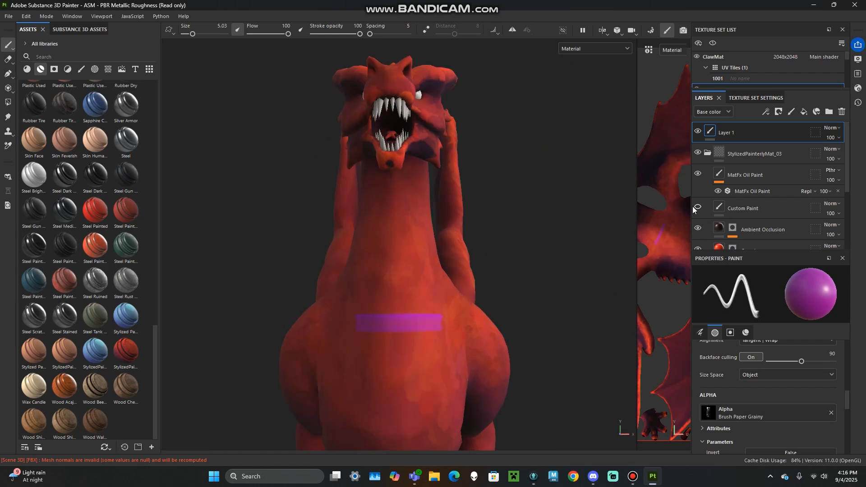
{"action": "mouse_move", "coordinate": [335, 361]}
{"action": "left_mouse_down"}
{"action": "mouse_move", "coordinate": [323, 378]}
{"action": "mouse_move", "coordinate": [368, 409]}
{"action": "mouse_move", "coordinate": [446, 385]}
{"action": "left_mouse_up"}
{"action": "left_click_drag", "start_coordinate": [408, 345], "coordinate": [385, 343]}
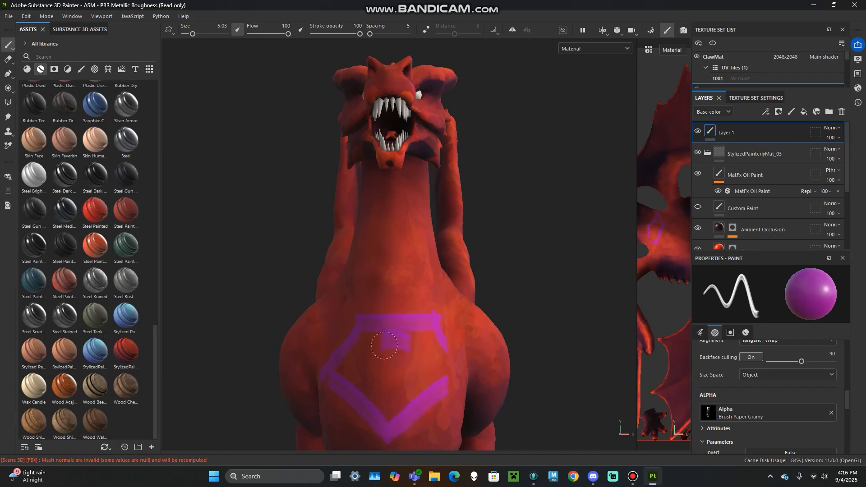
Step: Add short horizontal purple strokes beside the emblem on the side of the dragon's chest
{"action": "left_click_drag", "start_coordinate": [432, 399], "coordinate": [356, 396], "text": "alt"}
{"action": "right_click_drag", "start_coordinate": [356, 396], "coordinate": [504, 408], "text": "alt"}
{"action": "middle_click_drag", "start_coordinate": [504, 407], "coordinate": [448, 343], "text": "alt"}
{"action": "left_click_drag", "start_coordinate": [436, 291], "coordinate": [469, 289]}
{"action": "left_click_drag", "start_coordinate": [449, 348], "coordinate": [508, 350]}
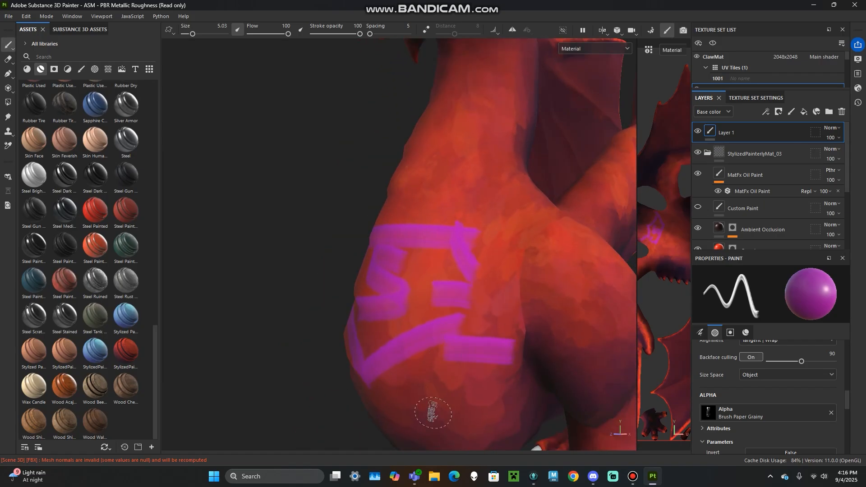
Step: Undo the emblem strokes on Layer 1 and the hiding of the Custom Paint layer
{"action": "left_click_drag", "start_coordinate": [316, 293], "coordinate": [359, 292], "text": "alt"}
{"action": "middle_click_drag", "start_coordinate": [392, 258], "coordinate": [409, 313], "text": "alt"}
{"action": "mouse_move", "coordinate": [410, 313]}
{"action": "left_mouse_down", "text": "alt"}
{"action": "mouse_move", "coordinate": [375, 311]}
{"action": "mouse_move", "coordinate": [415, 312]}
{"action": "left_mouse_up", "text": "alt"}
{"action": "key", "text": "ctrl+z"}
{"action": "key", "text": "ctrl+z"}
{"action": "key", "text": "ctrl+z"}
{"action": "key", "text": "ctrl+z"}
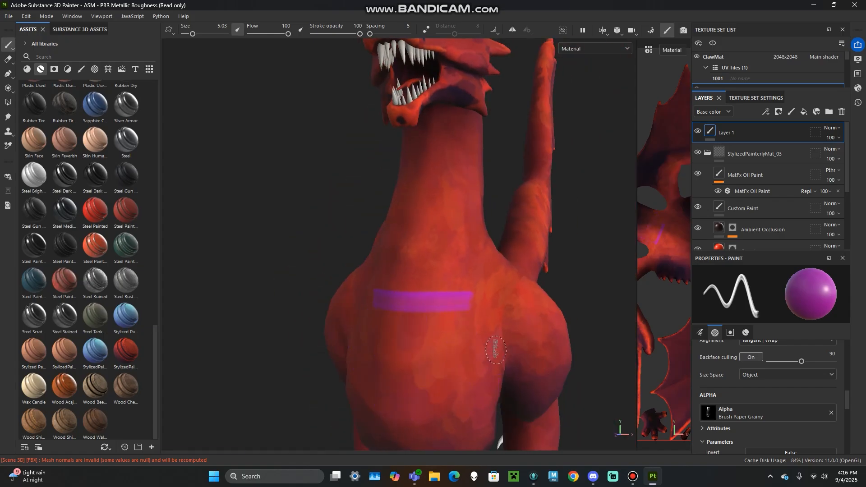
{"action": "key", "text": "ctrl+y"}
{"action": "key", "text": "ctrl+y"}
{"action": "key", "text": "ctrl+y"}
{"action": "key", "text": "ctrl+y"}
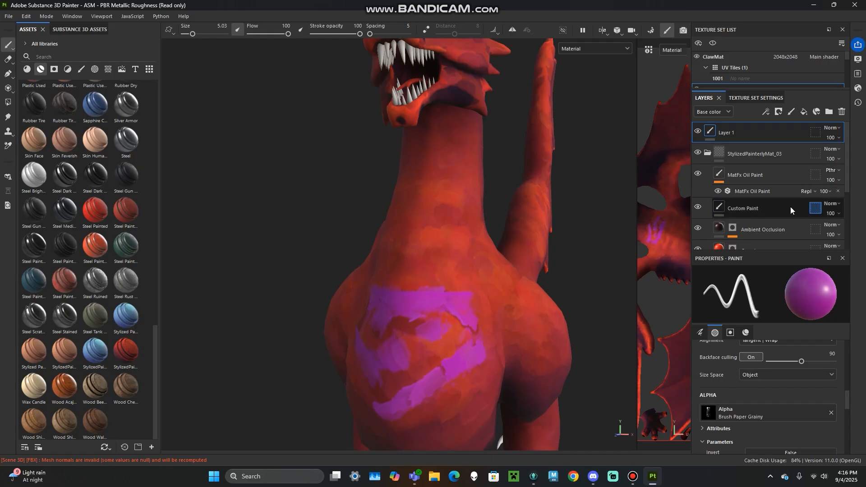
Step: Hide the Custom Paint layer and bring the dragon's whole front into view
{"action": "left_click", "coordinate": [698, 206]}
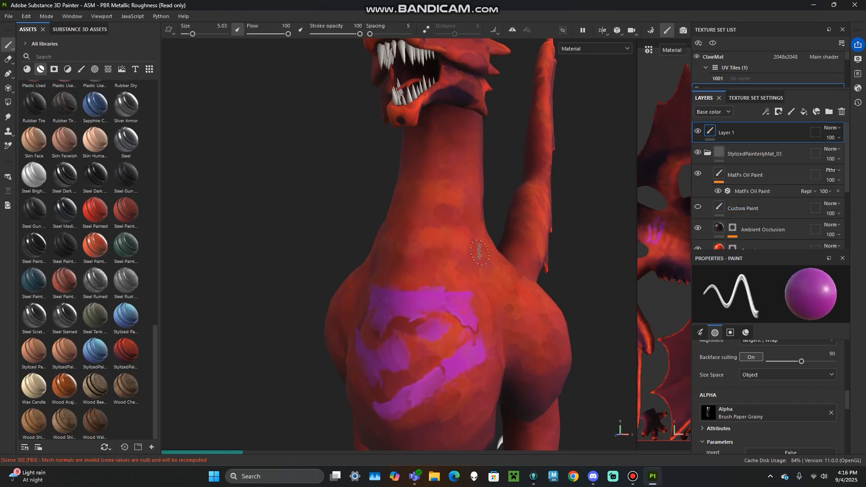
{"action": "key", "text": "f"}
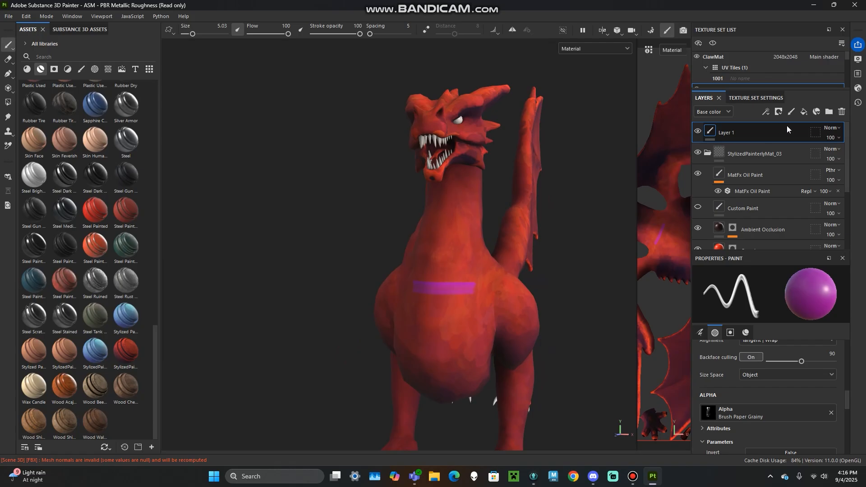
Step: Replace Layer 1 with a fresh paint layer and set the brush alpha to the soft round Shape
{"action": "left_click", "coordinate": [842, 112]}
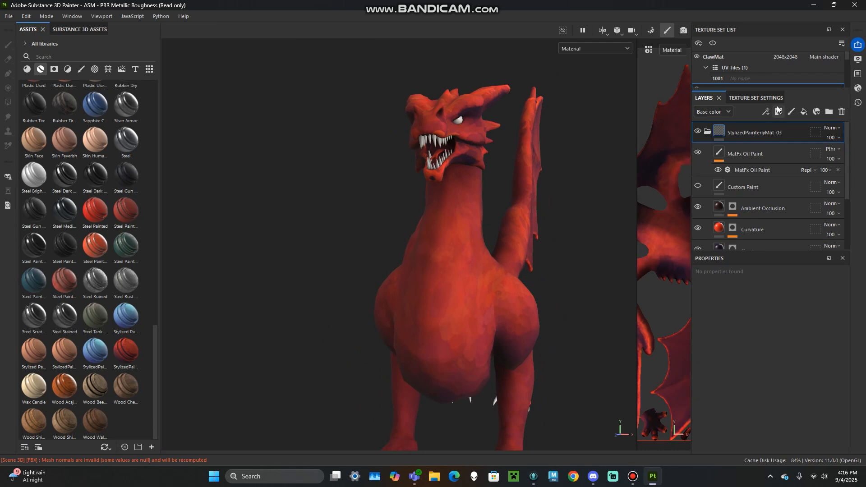
{"action": "left_click", "coordinate": [791, 111]}
{"action": "scroll", "coordinate": [751, 388], "scroll_direction": "down", "scroll_amount": 1}
{"action": "left_click", "coordinate": [747, 386]}
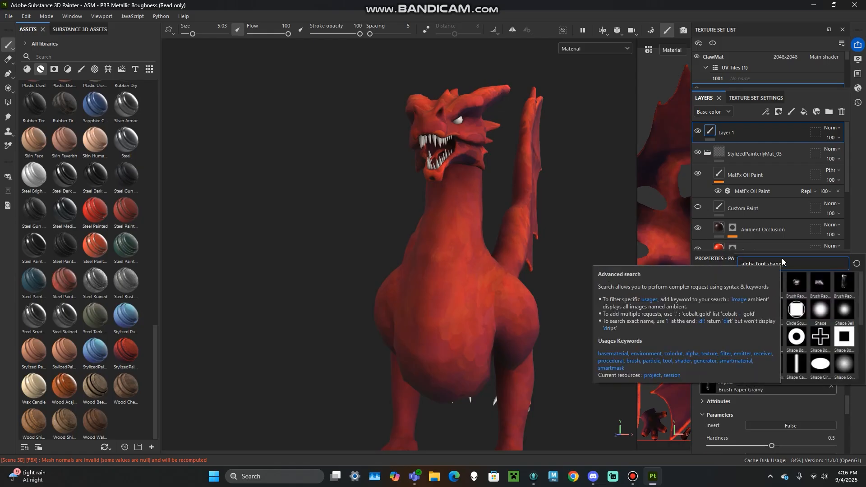
{"action": "left_click", "coordinate": [821, 310]}
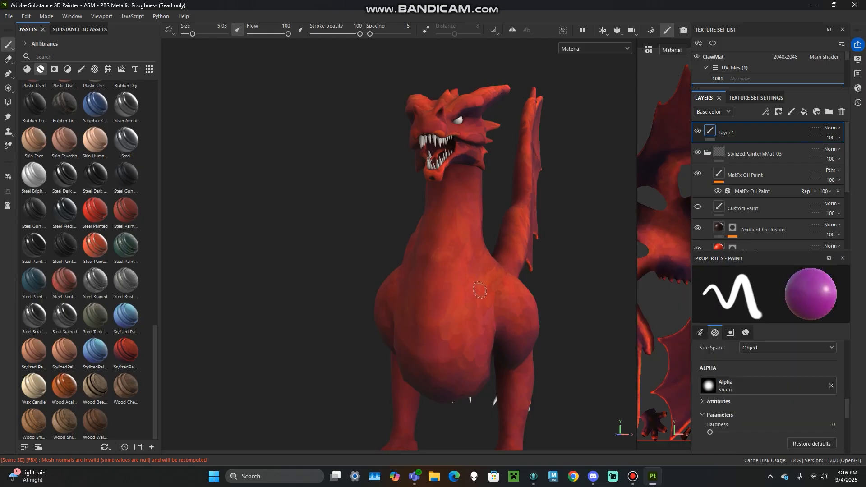
Step: Try a round purple patch on the upper chest and undo it
{"action": "scroll", "coordinate": [442, 286], "scroll_direction": "up", "scroll_amount": 3}
{"action": "left_click_drag", "start_coordinate": [463, 294], "coordinate": [506, 280]}
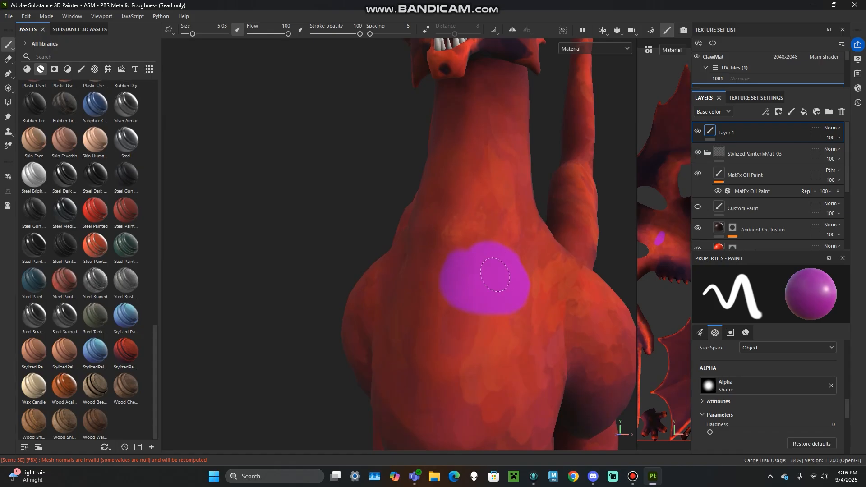
{"action": "key", "text": "ctrl+z"}
Step: Set the brush's base color to dark purple 4F0053 and reduce the brush size to 1.46
{"action": "scroll", "coordinate": [772, 402], "scroll_direction": "down", "scroll_amount": 5}
{"action": "left_click", "coordinate": [758, 436]}
{"action": "left_click", "coordinate": [753, 384]}
{"action": "right_click_drag", "start_coordinate": [487, 279], "coordinate": [452, 267], "text": "ctrl"}
{"action": "middle_click_drag", "start_coordinate": [451, 267], "coordinate": [415, 257], "text": "alt"}
{"action": "left_click_drag", "start_coordinate": [415, 257], "coordinate": [334, 255], "text": "alt"}
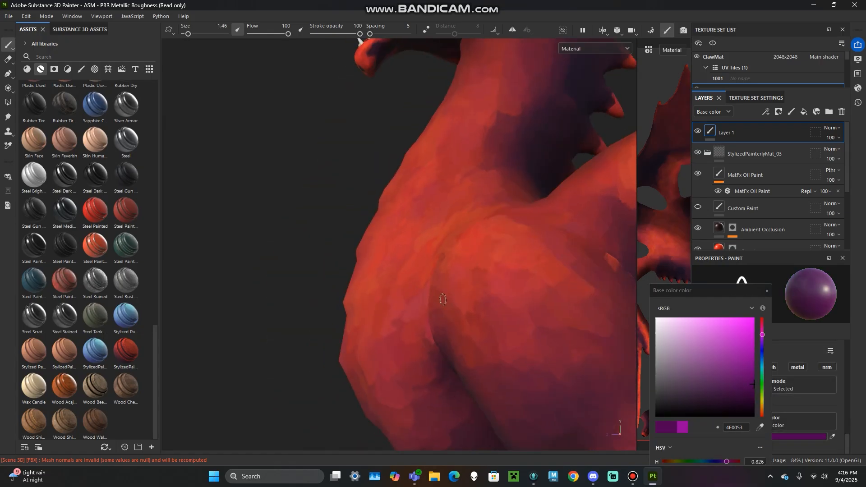
Step: Try thin dark purple shading strokes around the shoulder and upper front leg, undo them and close the color picker
{"action": "middle_click_drag", "start_coordinate": [334, 254], "coordinate": [377, 158], "text": "alt"}
{"action": "right_click_drag", "start_coordinate": [377, 158], "coordinate": [352, 182], "text": "alt"}
{"action": "mouse_move", "coordinate": [352, 182]}
{"action": "middle_mouse_down", "text": "alt"}
{"action": "mouse_move", "coordinate": [364, 171]}
{"action": "mouse_move", "coordinate": [368, 200]}
{"action": "middle_mouse_up", "text": "alt"}
{"action": "mouse_move", "coordinate": [367, 200]}
{"action": "left_mouse_down", "text": "alt"}
{"action": "mouse_move", "coordinate": [396, 191]}
{"action": "mouse_move", "coordinate": [430, 270]}
{"action": "left_mouse_up", "text": "alt"}
{"action": "mouse_move", "coordinate": [410, 299]}
{"action": "left_mouse_down", "text": "alt"}
{"action": "mouse_move", "coordinate": [472, 282]}
{"action": "mouse_move", "coordinate": [442, 302]}
{"action": "mouse_move", "coordinate": [462, 305]}
{"action": "left_mouse_up", "text": "alt"}
{"action": "left_click_drag", "start_coordinate": [444, 246], "coordinate": [383, 251], "text": "alt"}
{"action": "left_click_drag", "start_coordinate": [487, 216], "coordinate": [504, 189]}
{"action": "left_click_drag", "start_coordinate": [493, 236], "coordinate": [397, 236], "text": "alt"}
{"action": "mouse_move", "coordinate": [514, 190]}
{"action": "left_mouse_down"}
{"action": "mouse_move", "coordinate": [540, 251]}
{"action": "mouse_move", "coordinate": [606, 276]}
{"action": "left_mouse_up"}
{"action": "left_click_drag", "start_coordinate": [473, 369], "coordinate": [519, 383], "text": "alt"}
{"action": "middle_click_drag", "start_coordinate": [359, 252], "coordinate": [361, 284], "text": "alt"}
{"action": "mouse_move", "coordinate": [361, 284]}
{"action": "left_mouse_down", "text": "alt"}
{"action": "mouse_move", "coordinate": [329, 271]}
{"action": "mouse_move", "coordinate": [321, 256]}
{"action": "left_mouse_up", "text": "alt"}
{"action": "scroll", "coordinate": [330, 271], "scroll_direction": "down", "scroll_amount": 3}
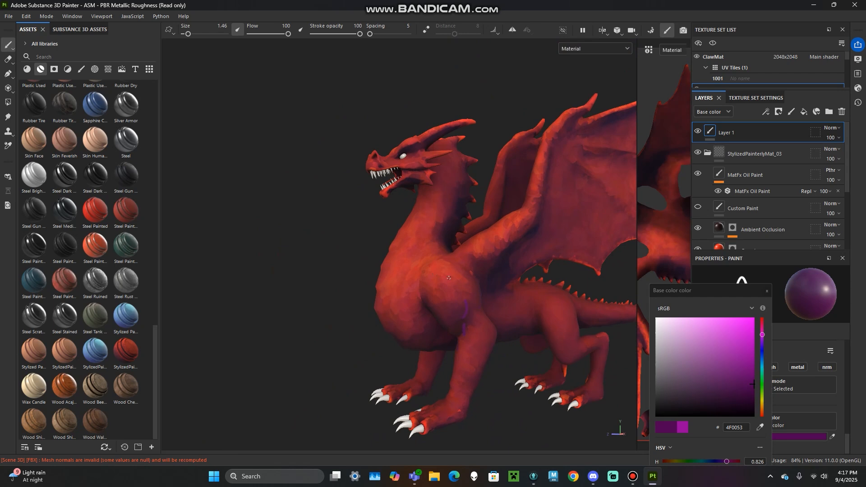
{"action": "left_click", "coordinate": [767, 291]}
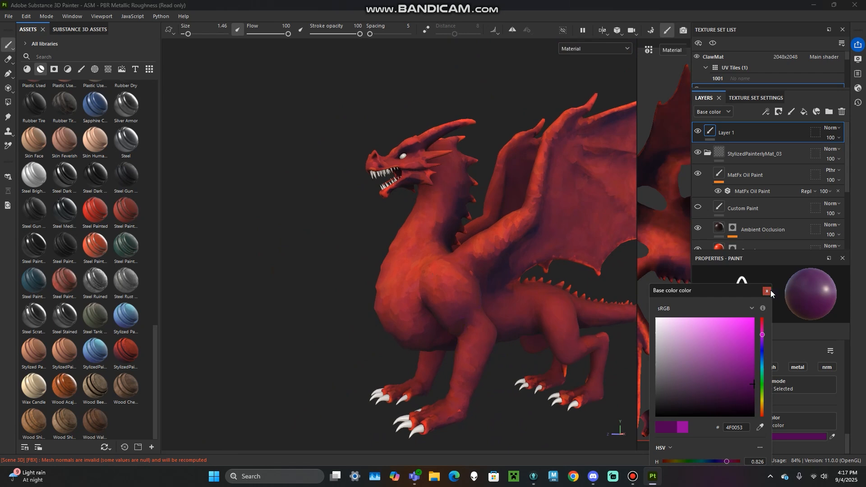
Step: Collapse the StylizedPainterlyMat_03 folder and delete the paint layer above it
{"action": "mouse_move", "coordinate": [356, 279]}
{"action": "left_mouse_down", "text": "alt"}
{"action": "mouse_move", "coordinate": [424, 285]}
{"action": "mouse_move", "coordinate": [482, 269]}
{"action": "left_mouse_up", "text": "alt"}
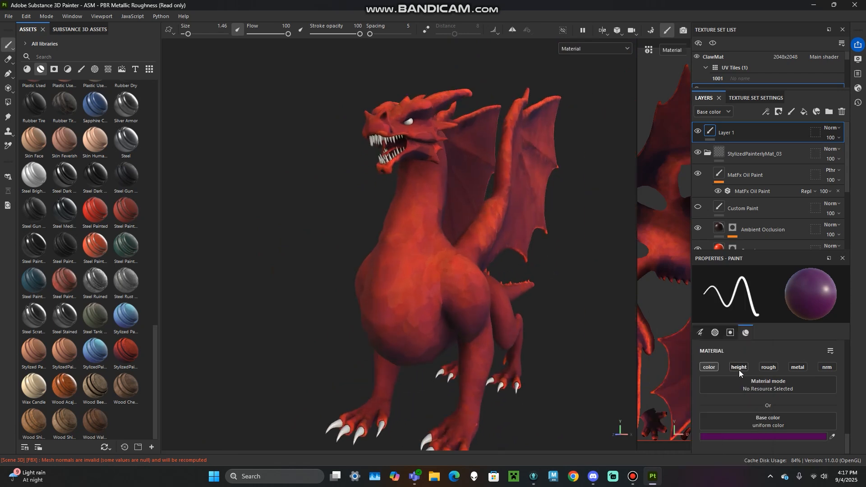
{"action": "mouse_move", "coordinate": [363, 279]}
{"action": "left_mouse_down", "text": "alt"}
{"action": "mouse_move", "coordinate": [429, 276]}
{"action": "mouse_move", "coordinate": [348, 273]}
{"action": "mouse_move", "coordinate": [426, 396]}
{"action": "left_mouse_up", "text": "alt"}
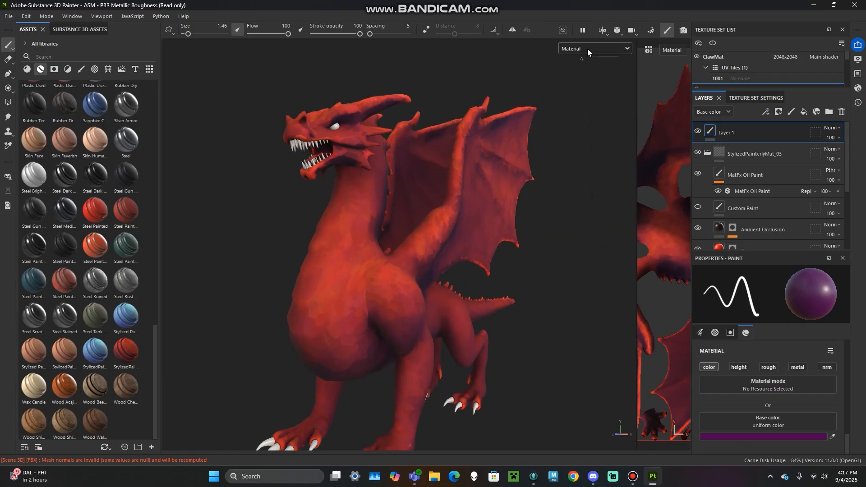
{"action": "left_click", "coordinate": [708, 153]}
{"action": "left_click", "coordinate": [842, 112]}
Step: Display only the Base color channel on the model and examine the dragon from several angles
{"action": "left_click", "coordinate": [577, 45]}
{"action": "scroll", "coordinate": [580, 98], "scroll_direction": "down", "scroll_amount": 4}
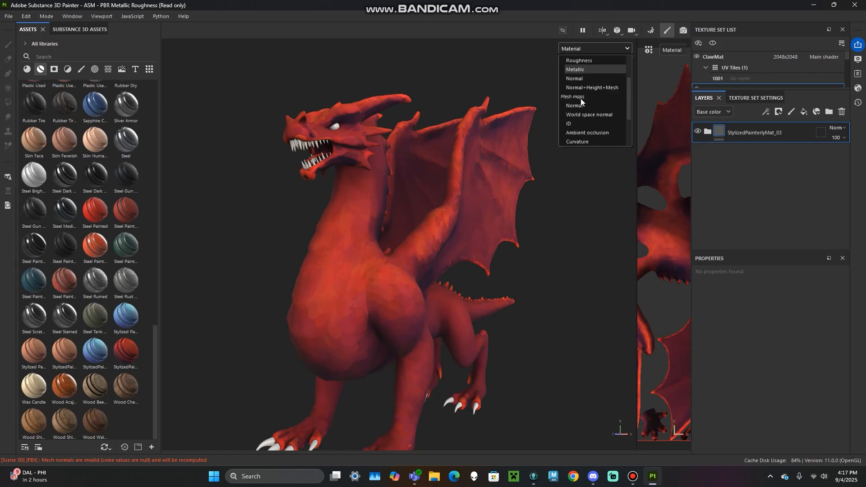
{"action": "scroll", "coordinate": [576, 123], "scroll_direction": "up", "scroll_amount": 4}
{"action": "left_click", "coordinate": [578, 87]}
{"action": "left_click_drag", "start_coordinate": [453, 164], "coordinate": [388, 260], "text": "alt"}
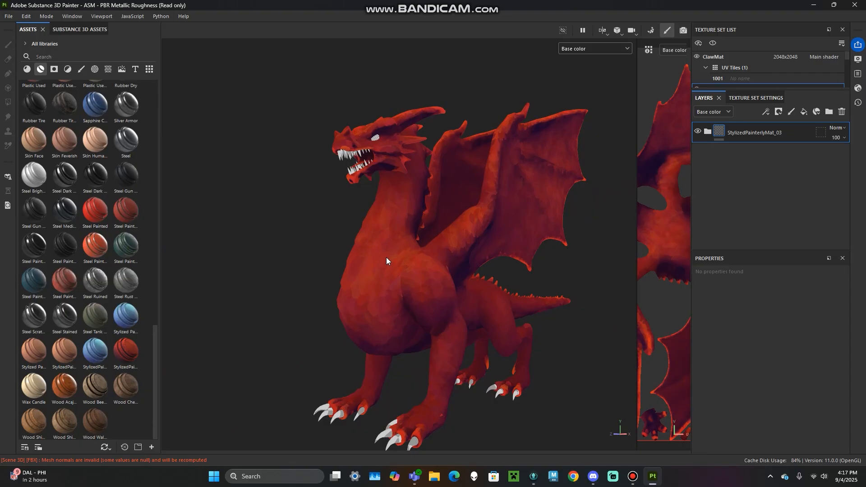
{"action": "left_click_drag", "start_coordinate": [286, 261], "coordinate": [315, 259], "text": "alt"}
{"action": "right_click_drag", "start_coordinate": [315, 259], "coordinate": [334, 294], "text": "alt"}
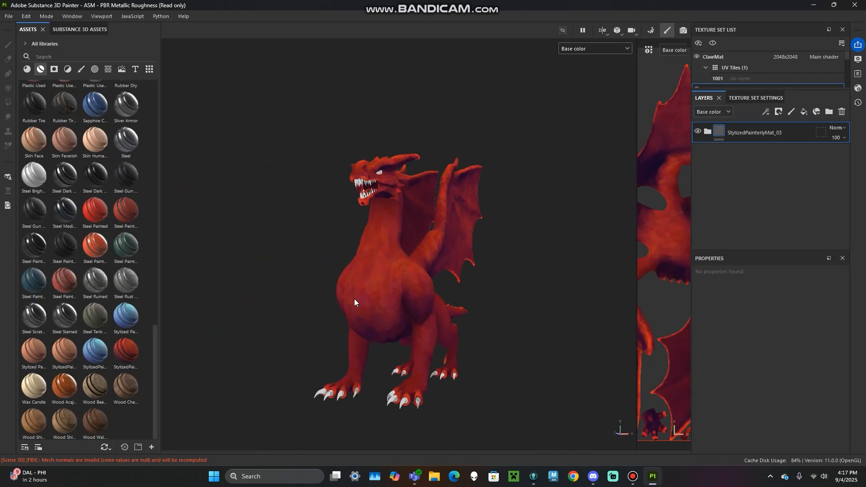
Step: Examine the painterly base color on the dragon's front, chest and sides from several angles
{"action": "left_click_drag", "start_coordinate": [334, 294], "coordinate": [534, 253], "text": "alt"}
{"action": "right_click_drag", "start_coordinate": [534, 254], "coordinate": [429, 315], "text": "alt"}
{"action": "middle_click_drag", "start_coordinate": [322, 289], "coordinate": [369, 300], "text": "alt"}
{"action": "left_click_drag", "start_coordinate": [369, 300], "coordinate": [226, 302], "text": "alt"}
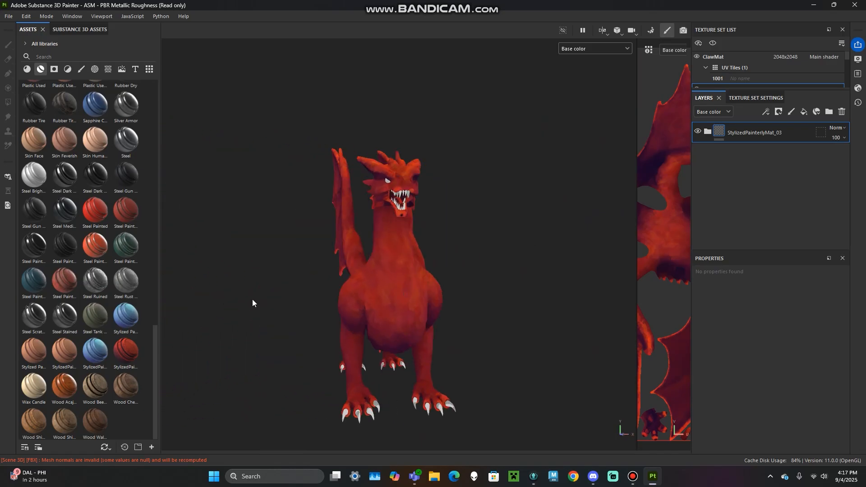
{"action": "left_click_drag", "start_coordinate": [452, 289], "coordinate": [393, 288], "text": "alt"}
{"action": "right_click_drag", "start_coordinate": [394, 288], "coordinate": [416, 292], "text": "alt"}
{"action": "mouse_move", "coordinate": [416, 291]}
{"action": "left_mouse_down", "text": "alt"}
{"action": "mouse_move", "coordinate": [360, 288]}
{"action": "mouse_move", "coordinate": [420, 284]}
{"action": "mouse_move", "coordinate": [405, 284]}
{"action": "left_mouse_up", "text": "alt"}
Step: Switch the viewport display to Material and examine the lit dragon from the side and front
{"action": "left_click", "coordinate": [579, 51]}
{"action": "scroll", "coordinate": [579, 68], "scroll_direction": "up", "scroll_amount": 1}
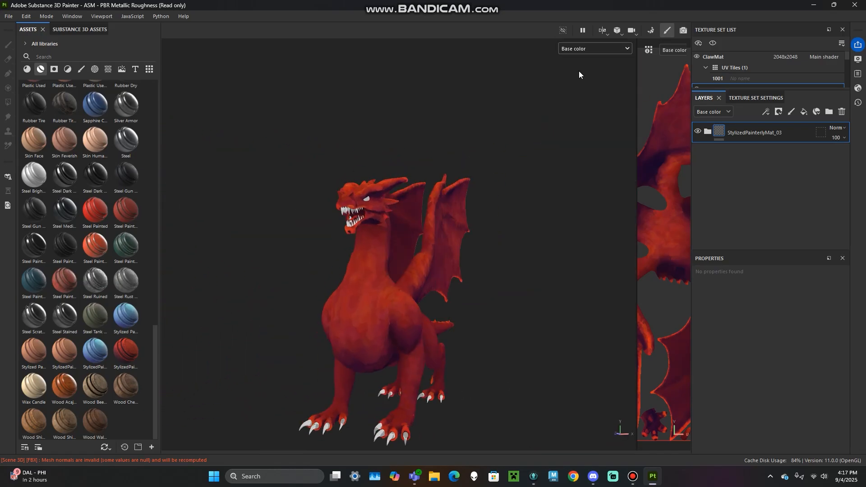
{"action": "left_click", "coordinate": [578, 71]}
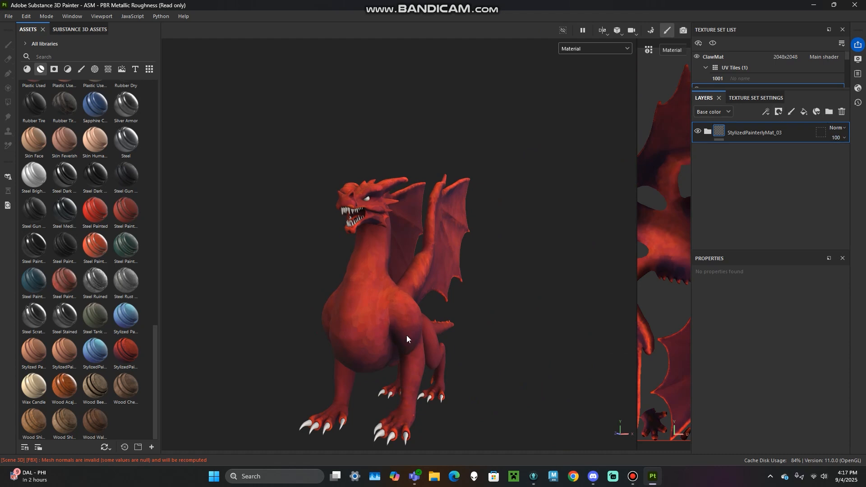
{"action": "left_click_drag", "start_coordinate": [382, 345], "coordinate": [316, 341], "text": "alt"}
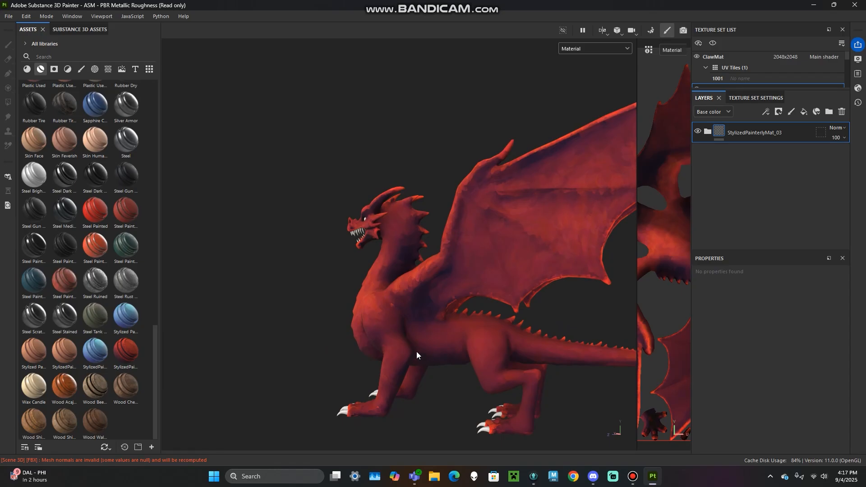
{"action": "left_click_drag", "start_coordinate": [526, 312], "coordinate": [388, 325], "text": "alt"}
Step: Add a fill layer above the StylizedPainterlyMat_03 folder and give it a bright red base color
{"action": "left_click", "coordinate": [804, 113]}
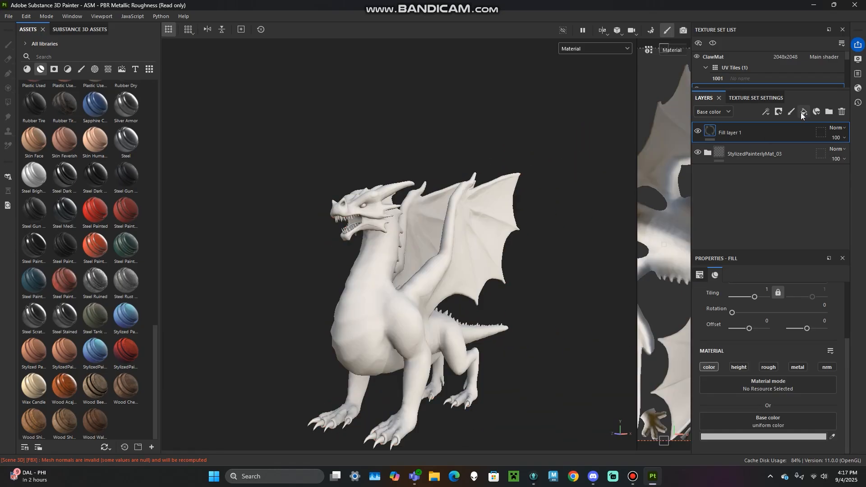
{"action": "left_click", "coordinate": [748, 437]}
{"action": "left_click", "coordinate": [753, 342]}
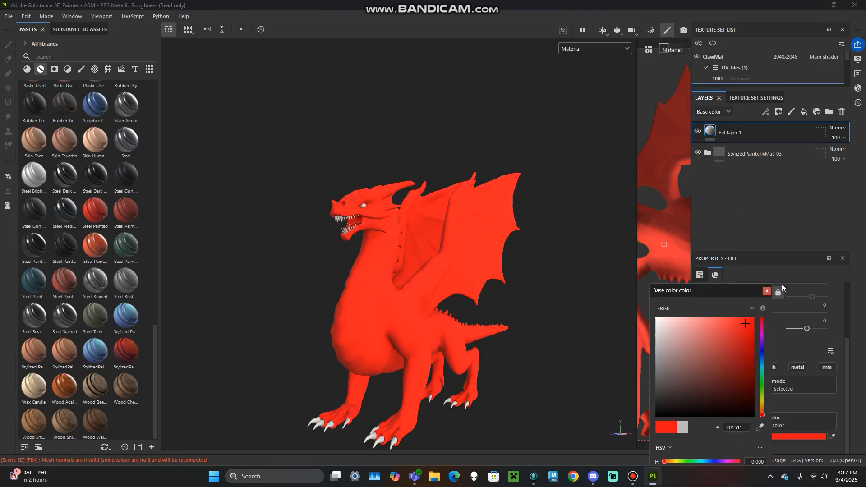
{"action": "left_click", "coordinate": [767, 291]}
Step: Examine the plain red dragon under Material lighting from the front and both sides
{"action": "left_click_drag", "start_coordinate": [361, 321], "coordinate": [384, 330], "text": "alt"}
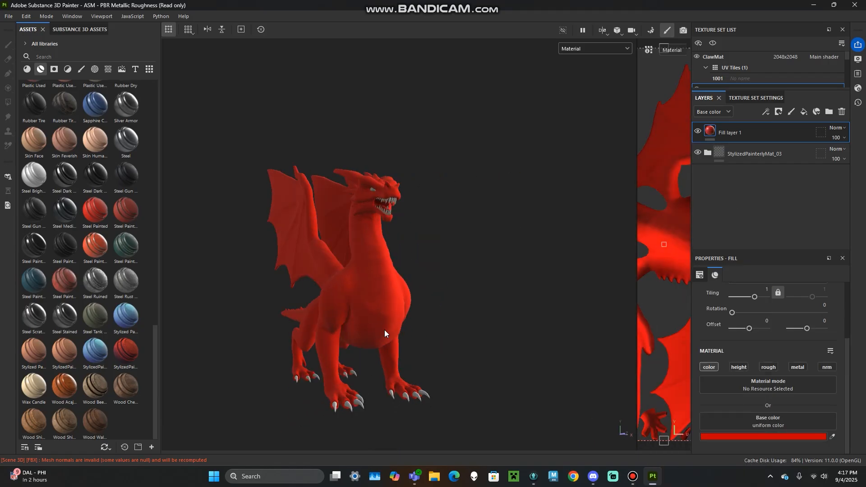
{"action": "left_click_drag", "start_coordinate": [373, 264], "coordinate": [484, 310], "text": "alt"}
{"action": "left_click_drag", "start_coordinate": [374, 303], "coordinate": [412, 360], "text": "alt"}
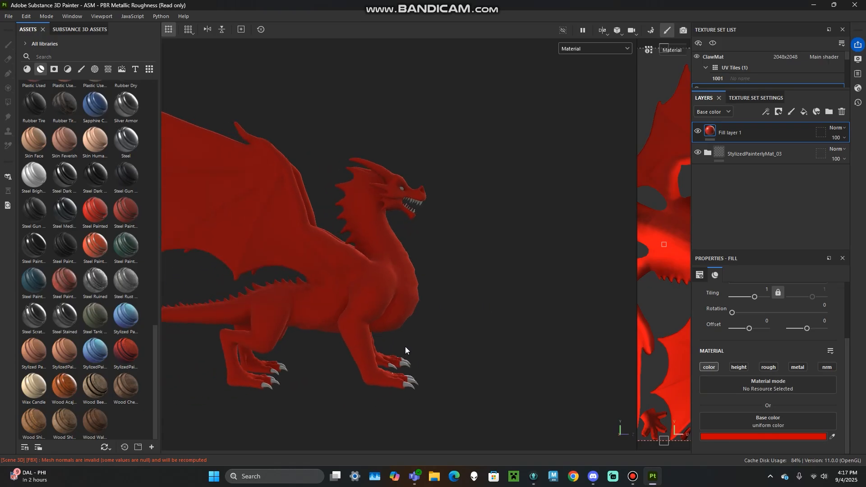
{"action": "left_click_drag", "start_coordinate": [381, 404], "coordinate": [463, 296], "text": "alt"}
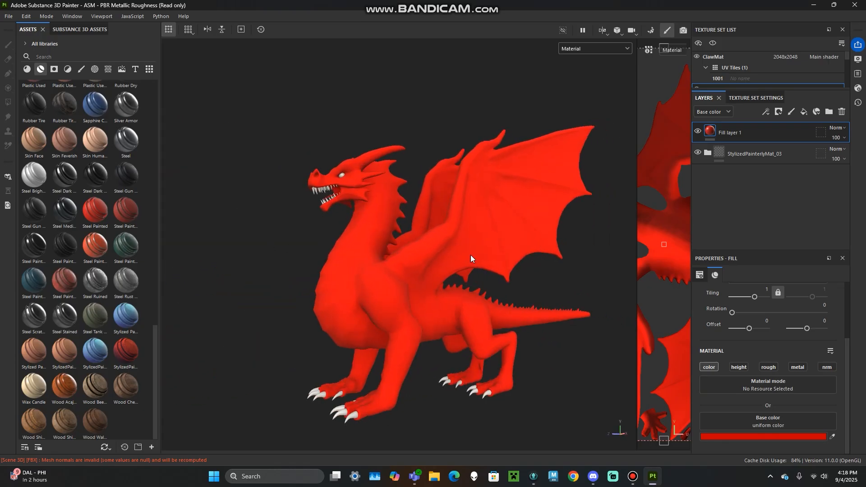
Step: Display only the Base color channel and inspect the flat red dragon's silhouette from several angles and distances
{"action": "left_click", "coordinate": [575, 48]}
{"action": "left_click", "coordinate": [592, 87]}
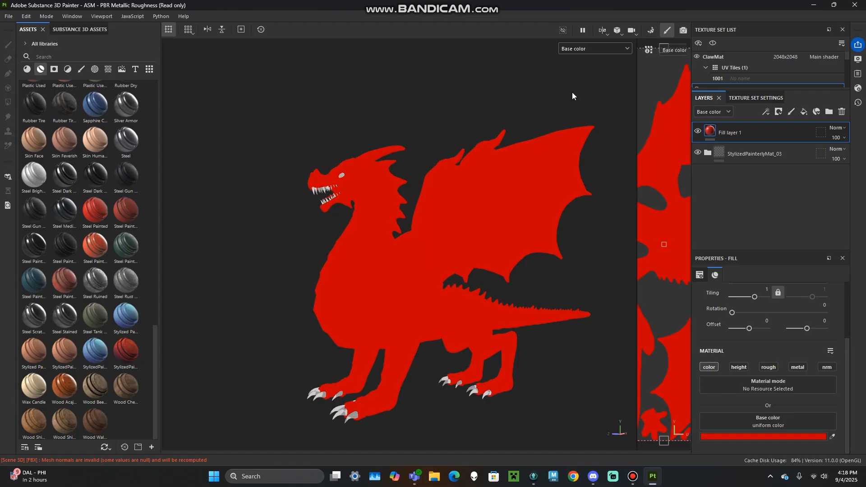
{"action": "mouse_move", "coordinate": [357, 249]}
{"action": "left_mouse_down", "text": "alt"}
{"action": "mouse_move", "coordinate": [472, 280]}
{"action": "mouse_move", "coordinate": [571, 246]}
{"action": "mouse_move", "coordinate": [234, 232]}
{"action": "mouse_move", "coordinate": [540, 277]}
{"action": "mouse_move", "coordinate": [592, 259]}
{"action": "mouse_move", "coordinate": [380, 325]}
{"action": "mouse_move", "coordinate": [435, 408]}
{"action": "mouse_move", "coordinate": [362, 363]}
{"action": "mouse_move", "coordinate": [397, 412]}
{"action": "mouse_move", "coordinate": [507, 284]}
{"action": "mouse_move", "coordinate": [518, 253]}
{"action": "mouse_move", "coordinate": [416, 251]}
{"action": "mouse_move", "coordinate": [429, 270]}
{"action": "mouse_move", "coordinate": [383, 272]}
{"action": "mouse_move", "coordinate": [470, 290]}
{"action": "left_mouse_up", "text": "alt"}
{"action": "scroll", "coordinate": [470, 290], "scroll_direction": "up", "scroll_amount": 3}
{"action": "middle_click_drag", "start_coordinate": [470, 291], "coordinate": [473, 229], "text": "alt"}
{"action": "left_click_drag", "start_coordinate": [474, 229], "coordinate": [411, 212], "text": "alt"}
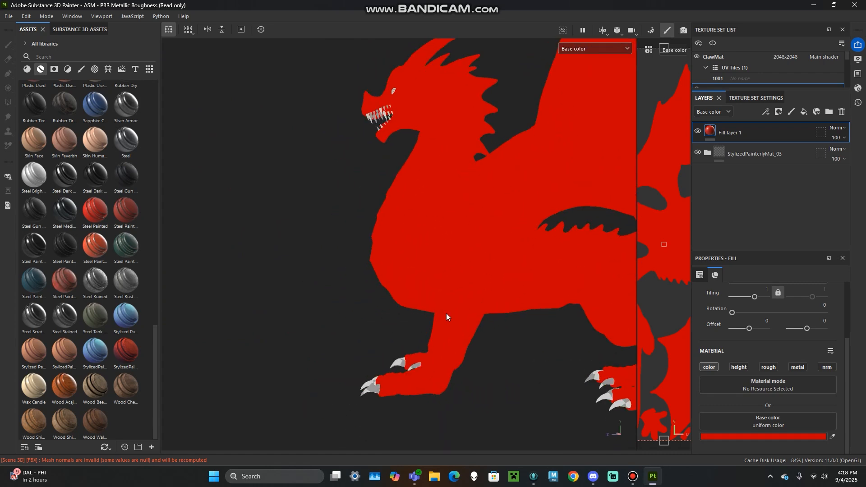
{"action": "left_click_drag", "start_coordinate": [451, 324], "coordinate": [491, 119], "text": "alt"}
{"action": "left_click_drag", "start_coordinate": [420, 215], "coordinate": [532, 218], "text": "alt"}
{"action": "scroll", "coordinate": [421, 187], "scroll_direction": "down", "scroll_amount": 2}
{"action": "left_click_drag", "start_coordinate": [421, 187], "coordinate": [460, 212], "text": "alt"}
Step: Hide the red fill layer to compare it with the painterly material and delete that fill layer
{"action": "left_click", "coordinate": [595, 51]}
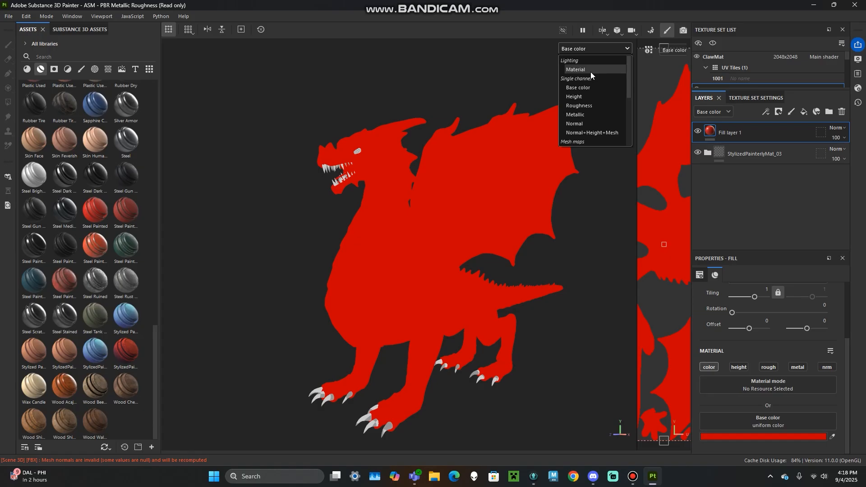
{"action": "left_click", "coordinate": [698, 131]}
{"action": "mouse_move", "coordinate": [424, 199]}
{"action": "left_mouse_down", "text": "alt"}
{"action": "mouse_move", "coordinate": [453, 166]}
{"action": "mouse_move", "coordinate": [773, 170]}
{"action": "mouse_move", "coordinate": [378, 174]}
{"action": "mouse_move", "coordinate": [442, 80]}
{"action": "mouse_move", "coordinate": [350, 62]}
{"action": "mouse_move", "coordinate": [470, 174]}
{"action": "left_mouse_up", "text": "alt"}
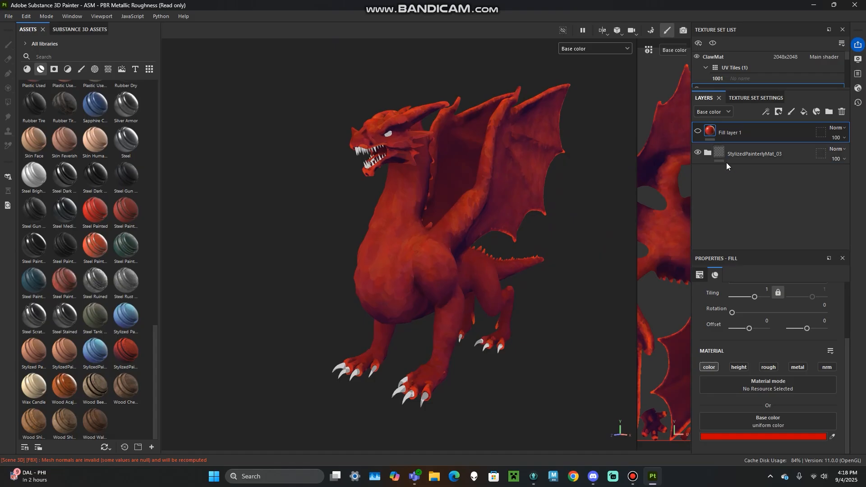
{"action": "left_click", "coordinate": [842, 112]}
{"action": "scroll", "coordinate": [224, 335], "scroll_direction": "down", "scroll_amount": 1}
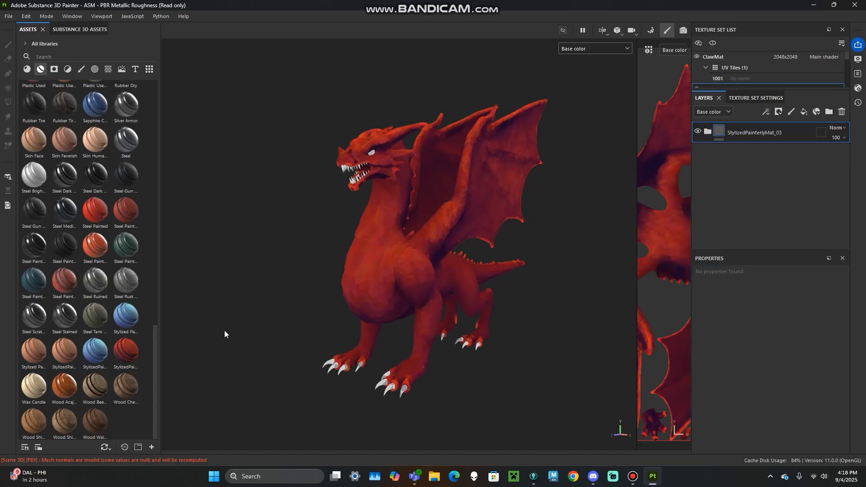
Step: Preview the stylized painterly smart materials in the library and examine the painterly base color on the dragon's side
{"action": "mouse_move", "coordinate": [85, 351]}
{"action": "mouse_move", "coordinate": [136, 353]}
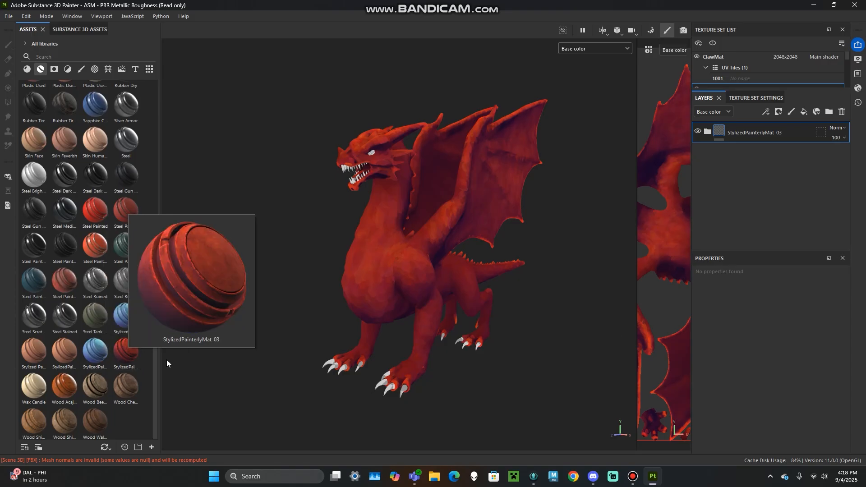
{"action": "left_click_drag", "start_coordinate": [406, 308], "coordinate": [359, 260], "text": "alt"}
{"action": "mouse_move", "coordinate": [413, 237]}
{"action": "left_mouse_down", "text": "alt"}
{"action": "mouse_move", "coordinate": [280, 236]}
{"action": "mouse_move", "coordinate": [378, 180]}
{"action": "left_mouse_up", "text": "alt"}
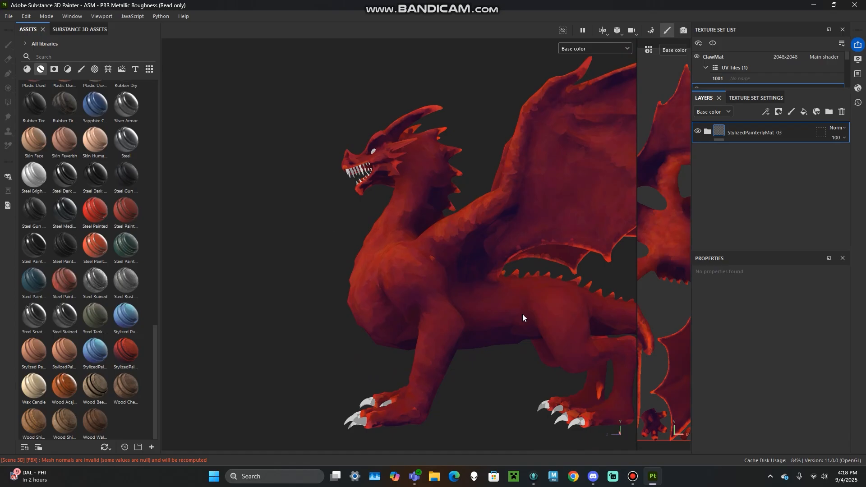
{"action": "left_click_drag", "start_coordinate": [398, 334], "coordinate": [454, 232], "text": "alt"}
Step: Display the dragon in Material mode and view the lit painterly texture from the front quarter
{"action": "left_click", "coordinate": [581, 49]}
{"action": "left_click", "coordinate": [581, 68]}
{"action": "left_click_drag", "start_coordinate": [448, 152], "coordinate": [438, 226], "text": "alt"}
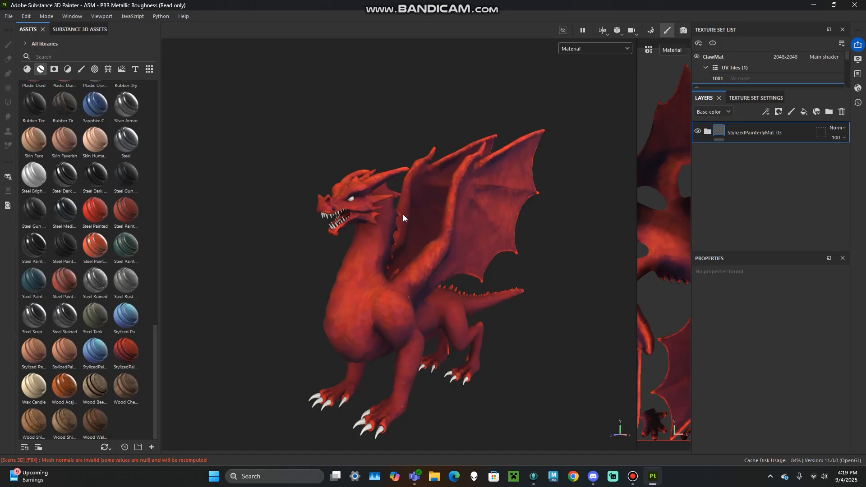
Step: Display only the Base color channel again and compare the dragon's painted shading from both front quarters
{"action": "left_click", "coordinate": [599, 50]}
{"action": "left_click", "coordinate": [587, 86]}
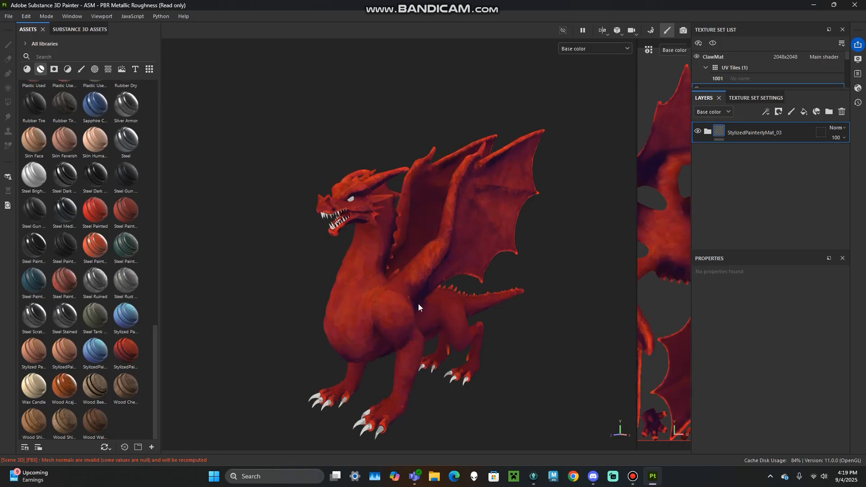
{"action": "left_click_drag", "start_coordinate": [445, 304], "coordinate": [415, 293], "text": "alt"}
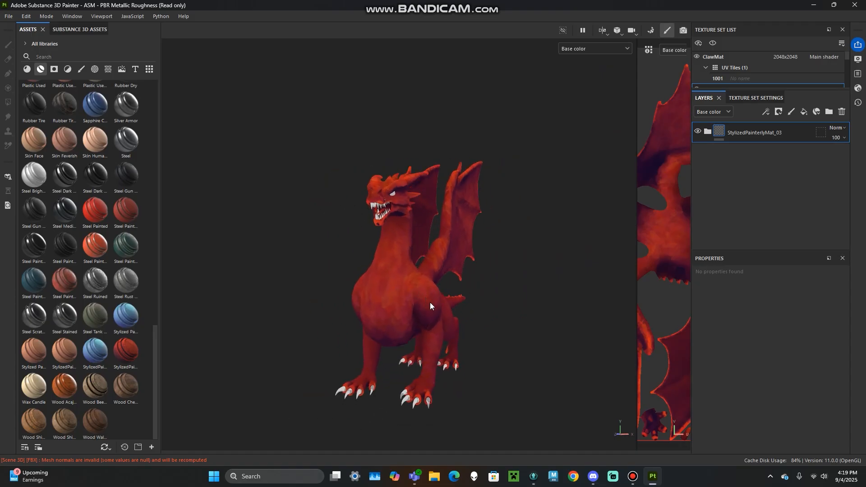
{"action": "left_click_drag", "start_coordinate": [442, 286], "coordinate": [470, 236], "text": "alt"}
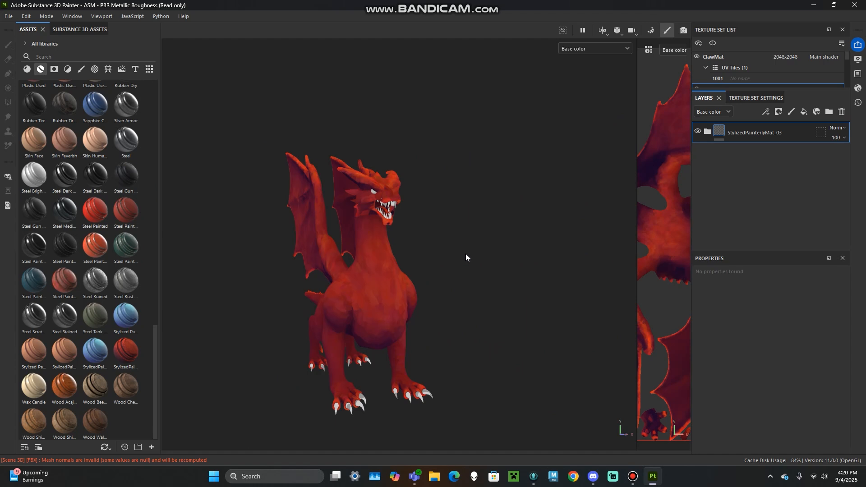
{"action": "left_click_drag", "start_coordinate": [466, 256], "coordinate": [354, 270], "text": "alt"}
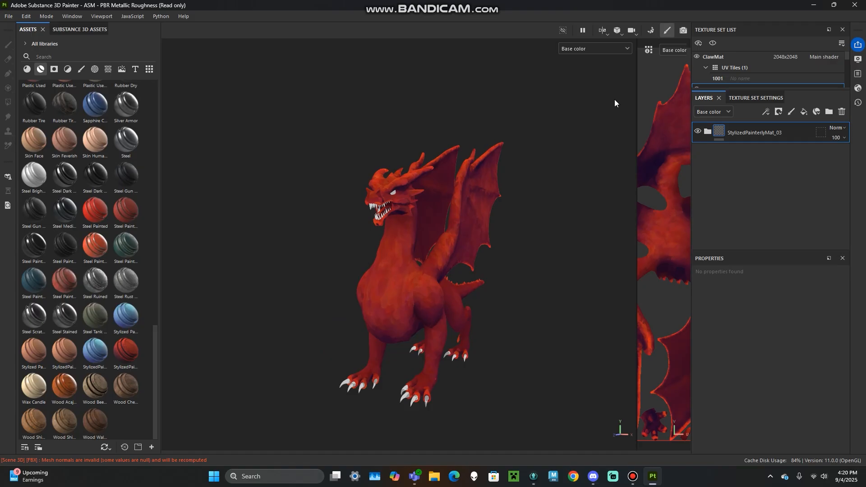
Step: Compare the Material and Base color displays, ending on Material, and check the layers inside the StylizedPainterlyMat_03 folder
{"action": "left_click", "coordinate": [610, 47]}
{"action": "left_click", "coordinate": [601, 70]}
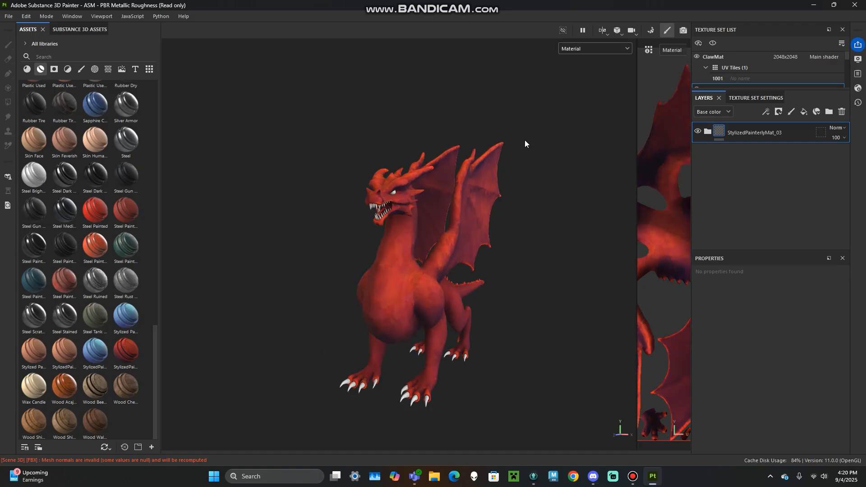
{"action": "left_click", "coordinate": [590, 50]}
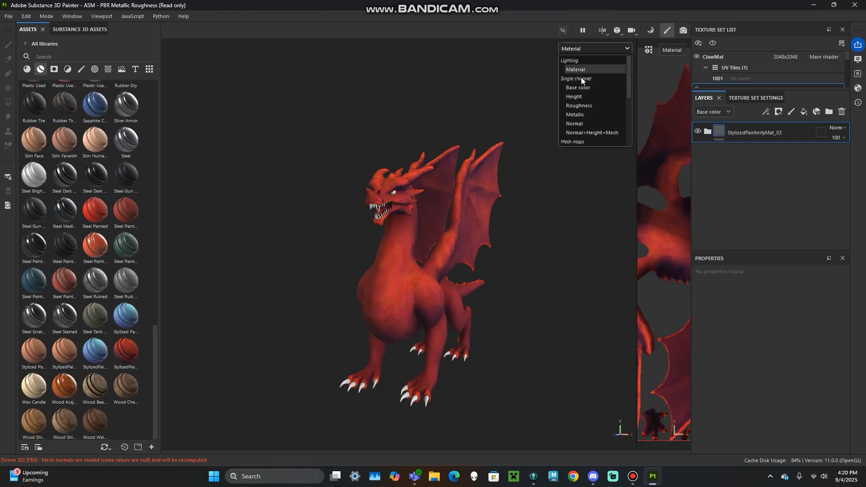
{"action": "left_click", "coordinate": [580, 88]}
{"action": "left_click", "coordinate": [587, 48]}
{"action": "left_click", "coordinate": [587, 66]}
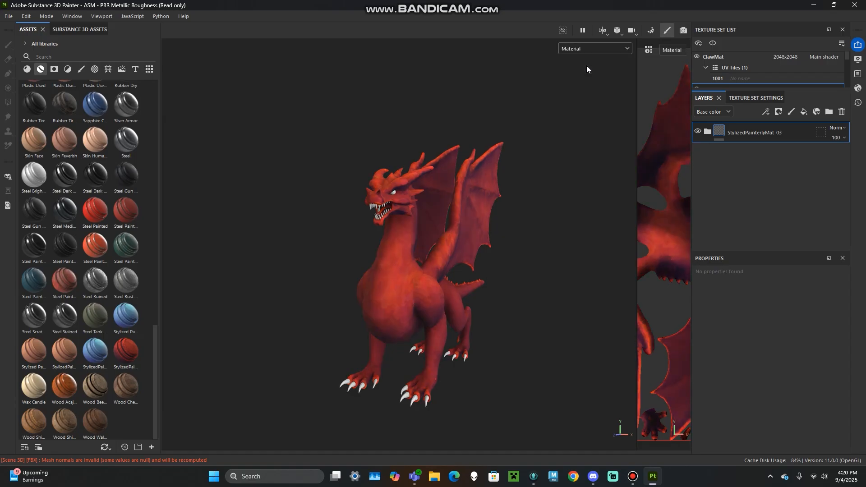
{"action": "left_click", "coordinate": [708, 131]}
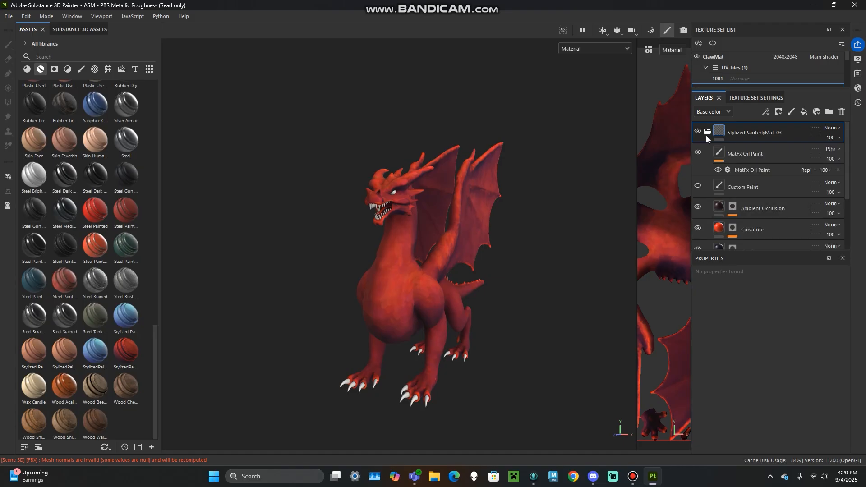
{"action": "left_click", "coordinate": [707, 135]}
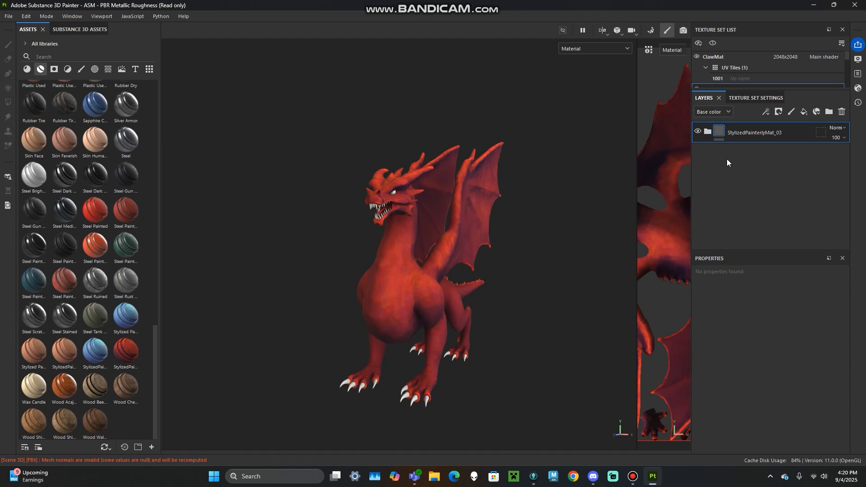
Step: Expand the StylizedPainterlyMat_03 folder and set the Base Color 01 layer's base color to green 09A900
{"action": "left_click_drag", "start_coordinate": [479, 258], "coordinate": [322, 248], "text": "alt"}
{"action": "right_click_drag", "start_coordinate": [323, 248], "coordinate": [408, 253], "text": "alt"}
{"action": "middle_click_drag", "start_coordinate": [409, 253], "coordinate": [365, 267], "text": "alt"}
{"action": "left_click", "coordinate": [708, 131]}
{"action": "scroll", "coordinate": [722, 153], "scroll_direction": "down", "scroll_amount": 2}
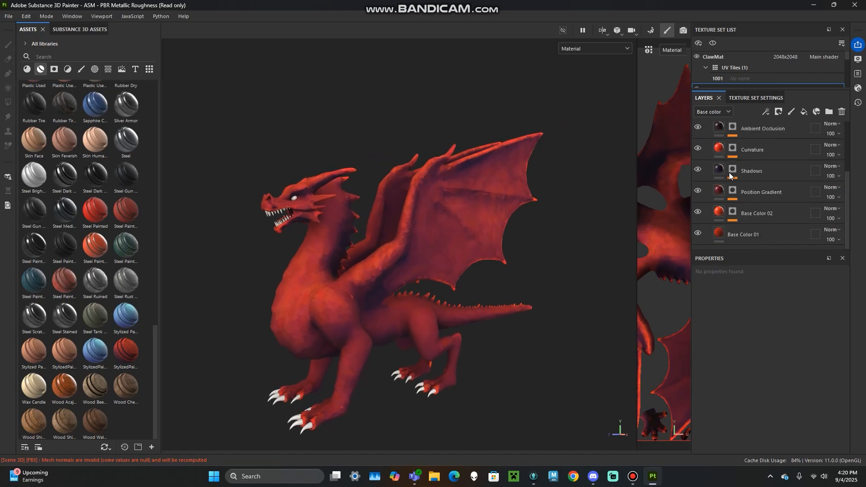
{"action": "left_click", "coordinate": [722, 234]}
{"action": "left_click", "coordinate": [744, 434]}
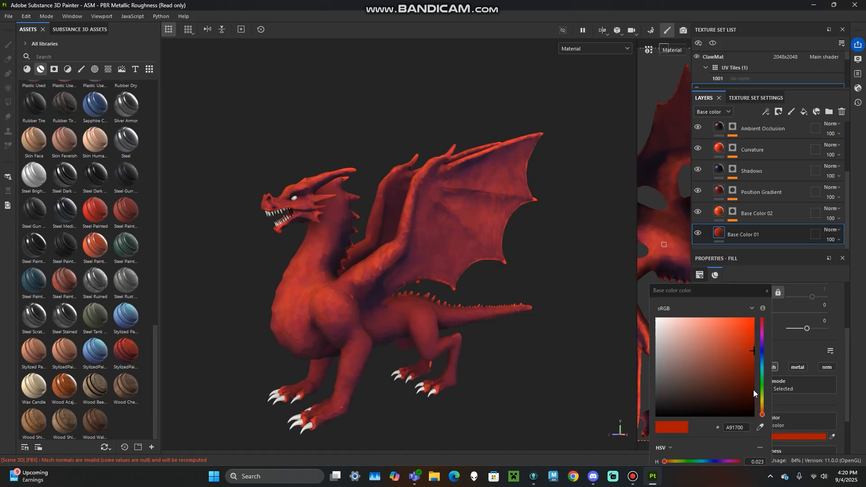
{"action": "left_click", "coordinate": [763, 384]}
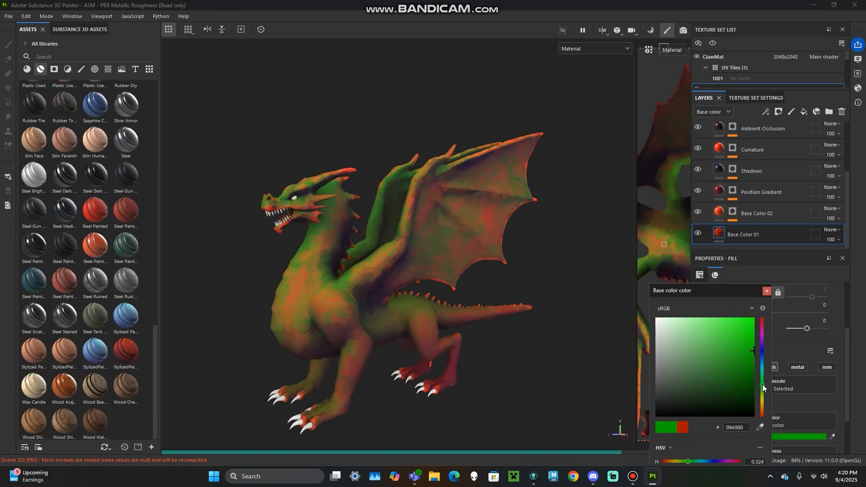
Step: Set the Base Color 02 layer's base color to bright green 00FF54
{"action": "left_click", "coordinate": [719, 214]}
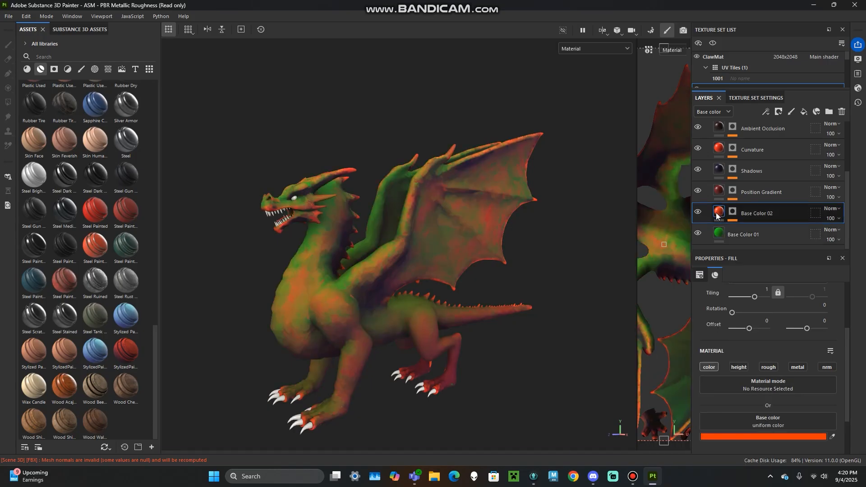
{"action": "left_click", "coordinate": [775, 437]}
{"action": "left_click", "coordinate": [763, 380]}
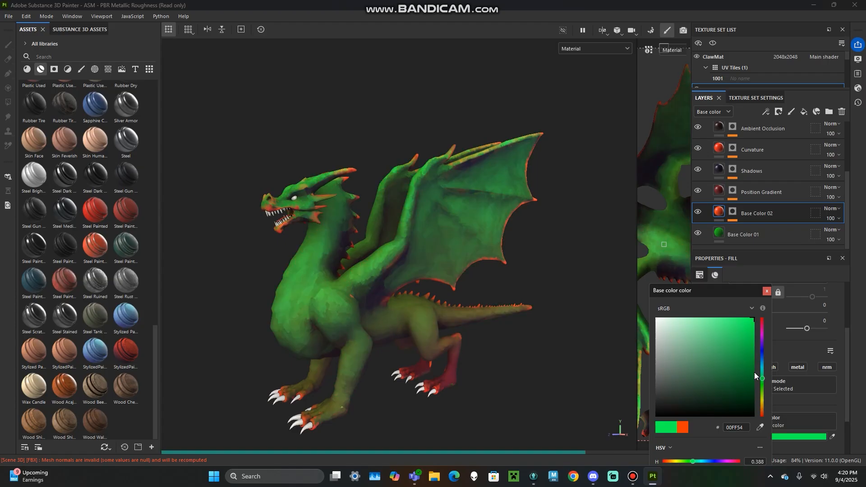
Step: Set the Position Gradient layer's base color to dark teal 006D66
{"action": "left_click", "coordinate": [719, 194]}
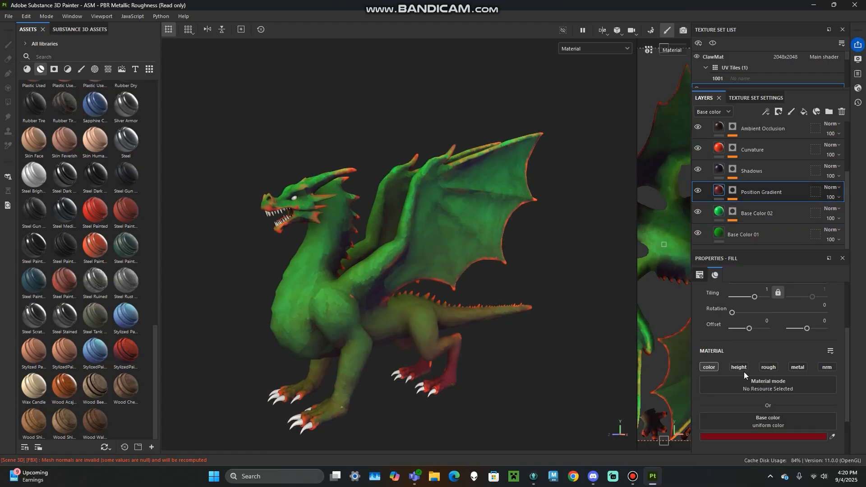
{"action": "left_click", "coordinate": [755, 437]}
{"action": "left_click", "coordinate": [762, 357]}
{"action": "left_click_drag", "start_coordinate": [763, 351], "coordinate": [762, 371]}
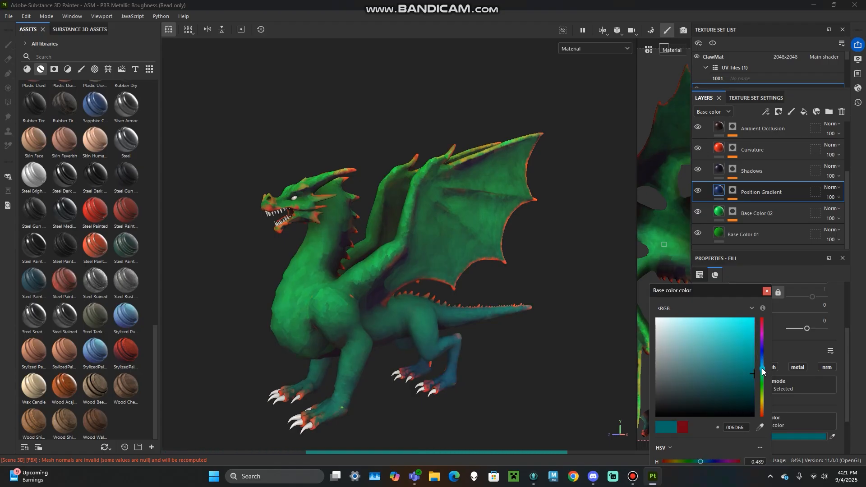
Step: Set the Shadows layer's base color to very dark blue 060029
{"action": "left_click", "coordinate": [721, 172]}
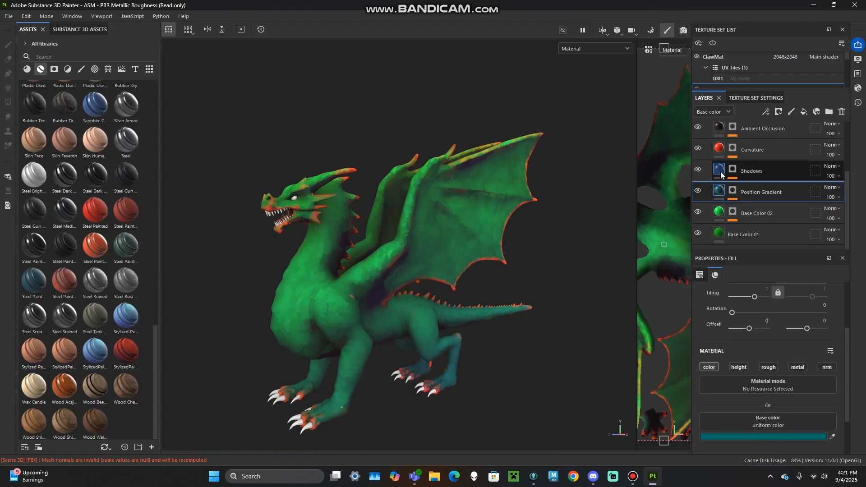
{"action": "left_click", "coordinate": [721, 172]}
{"action": "left_click", "coordinate": [741, 437]}
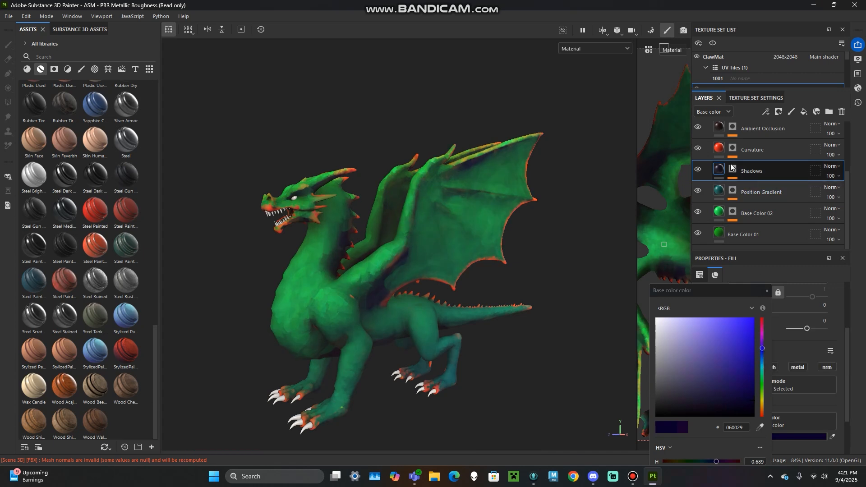
Step: Set the Curvature layer's base color to bright yellow-green 70FF00
{"action": "left_click", "coordinate": [722, 149]}
{"action": "left_click", "coordinate": [773, 436]}
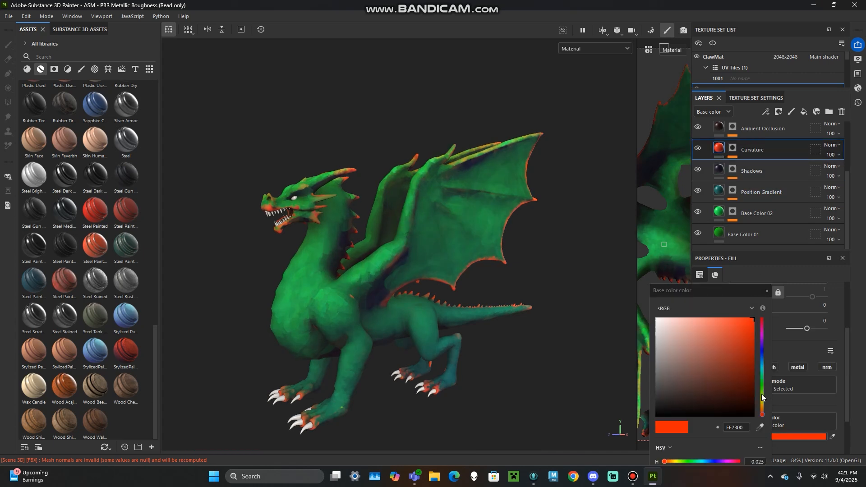
{"action": "left_click", "coordinate": [761, 394]}
{"action": "left_click_drag", "start_coordinate": [761, 394], "coordinate": [762, 391]}
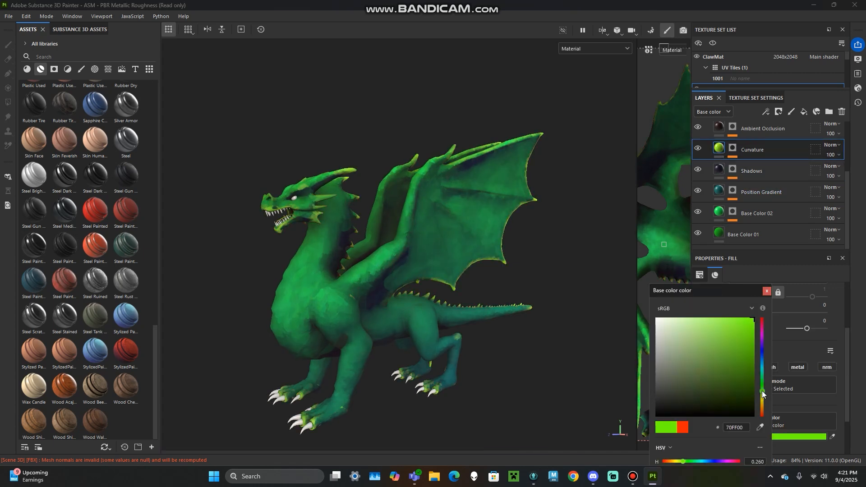
{"action": "left_click", "coordinate": [767, 293]}
Step: Set the Ambient Occlusion layer's base color to very dark teal 002625 and check the recolored dragon from several angles
{"action": "scroll", "coordinate": [722, 160], "scroll_direction": "up", "scroll_amount": 2}
{"action": "left_click", "coordinate": [717, 183]}
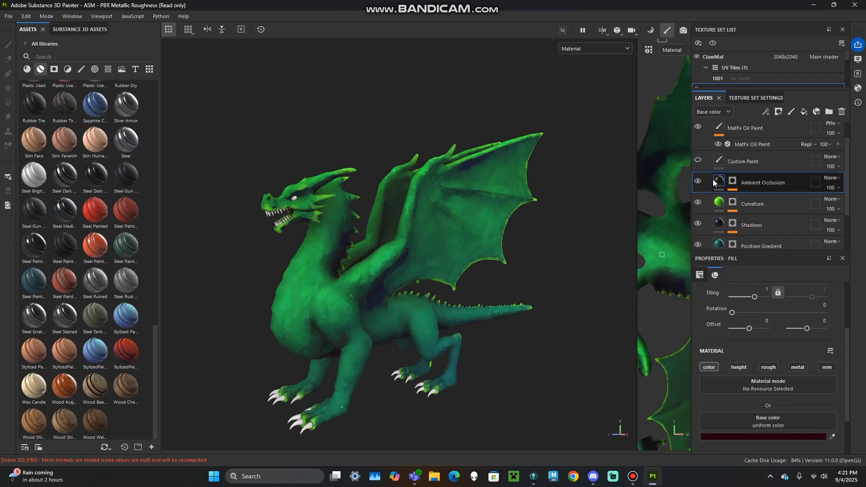
{"action": "left_click", "coordinate": [776, 436]}
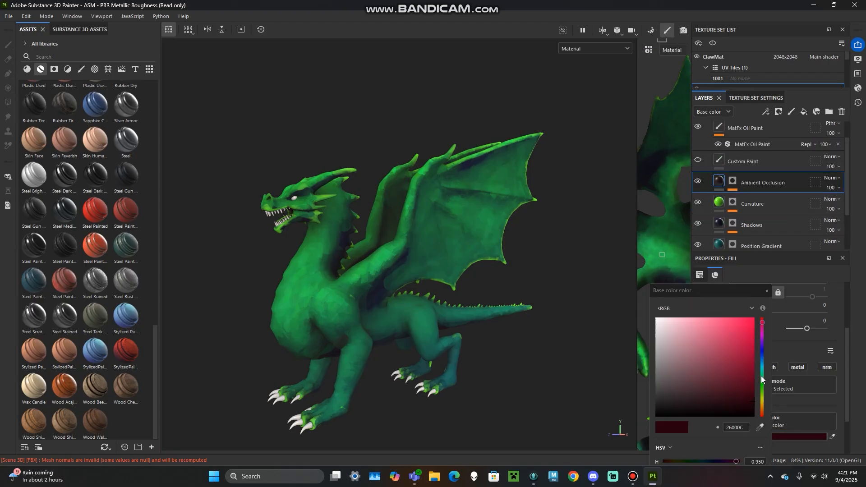
{"action": "left_click_drag", "start_coordinate": [762, 382], "coordinate": [762, 368]}
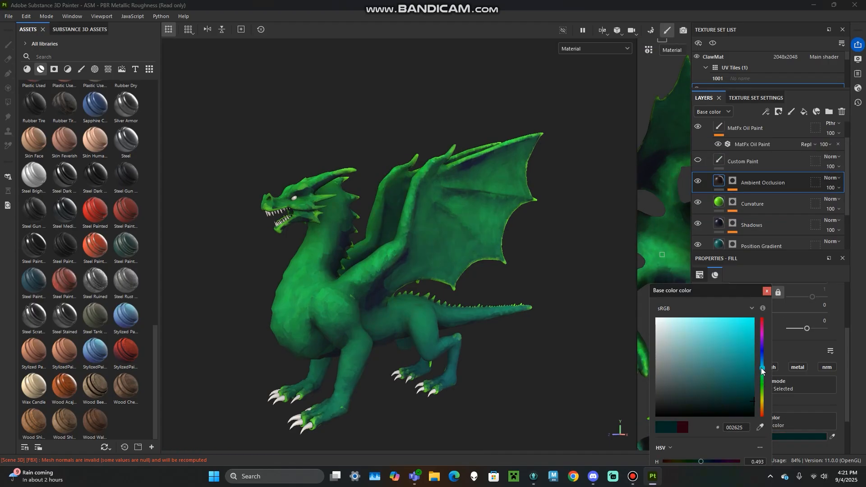
{"action": "scroll", "coordinate": [741, 142], "scroll_direction": "up", "scroll_amount": 1}
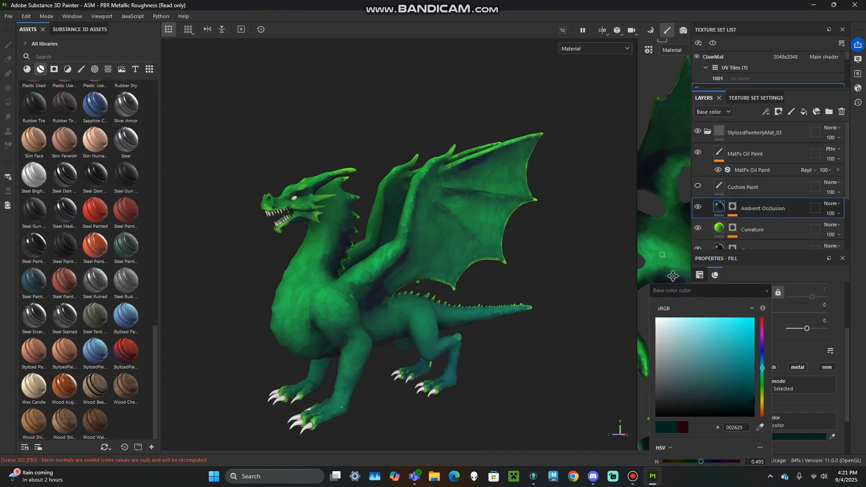
{"action": "left_click", "coordinate": [767, 292]}
{"action": "left_click_drag", "start_coordinate": [424, 296], "coordinate": [350, 320], "text": "alt"}
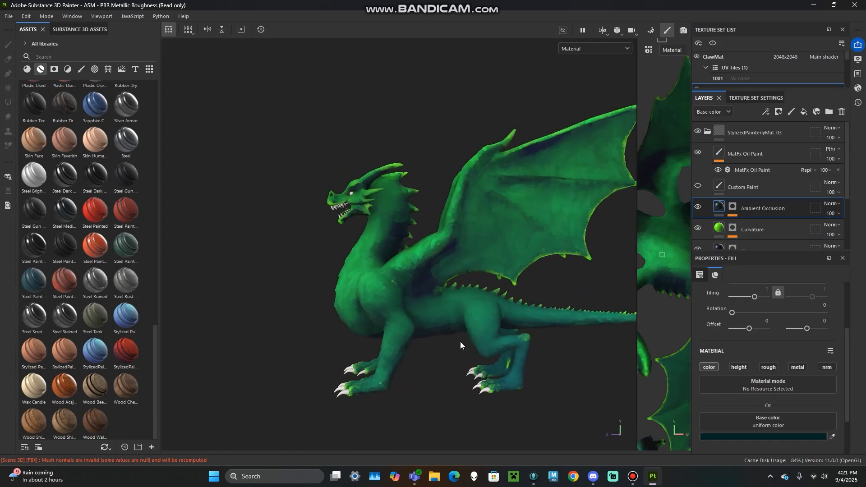
{"action": "left_click_drag", "start_coordinate": [456, 160], "coordinate": [460, 258], "text": "alt"}
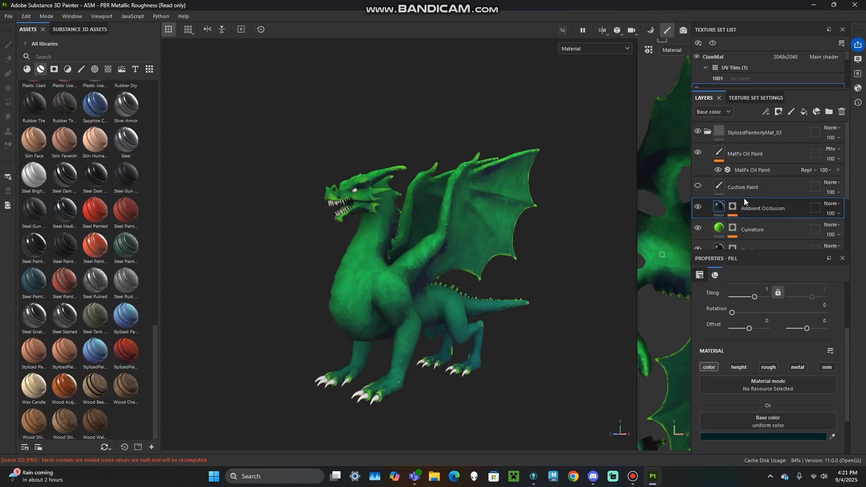
Step: Expand the mask effects of the Base Color 02, Position Gradient, Shadows, Curvature and Ambient Occlusion layers and open the Dirt generator's parameters
{"action": "scroll", "coordinate": [759, 204], "scroll_direction": "down", "scroll_amount": 3}
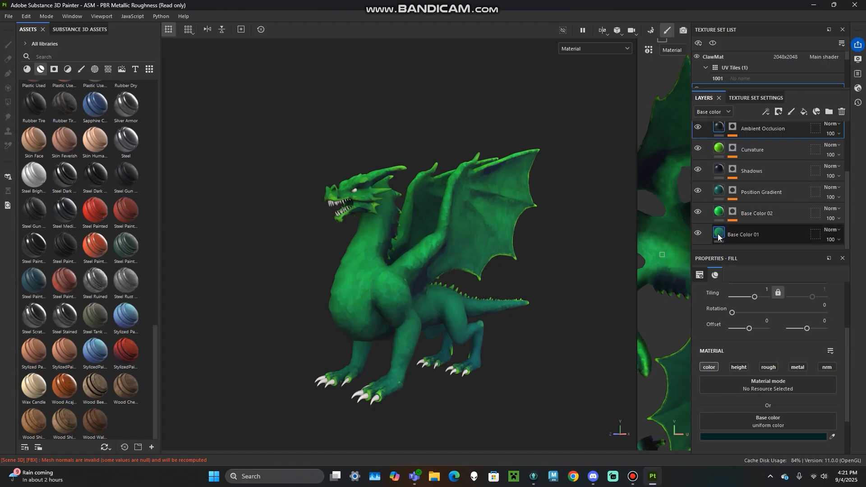
{"action": "left_click", "coordinate": [744, 234]}
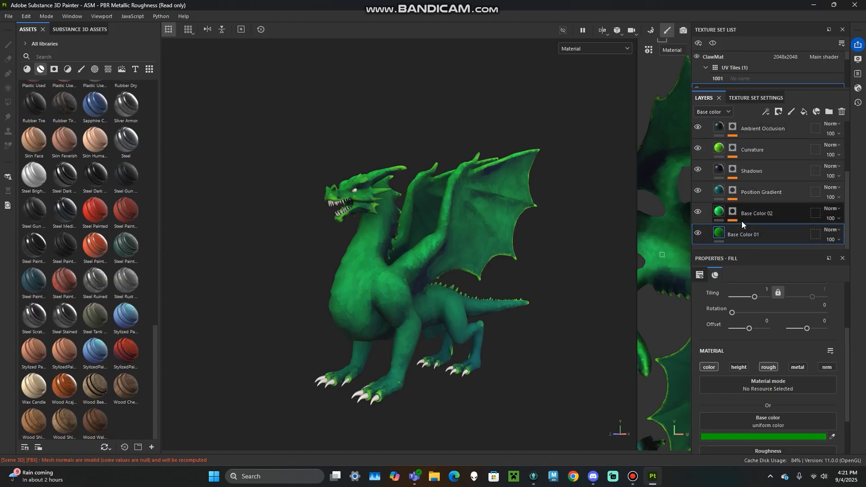
{"action": "left_click", "coordinate": [754, 212]}
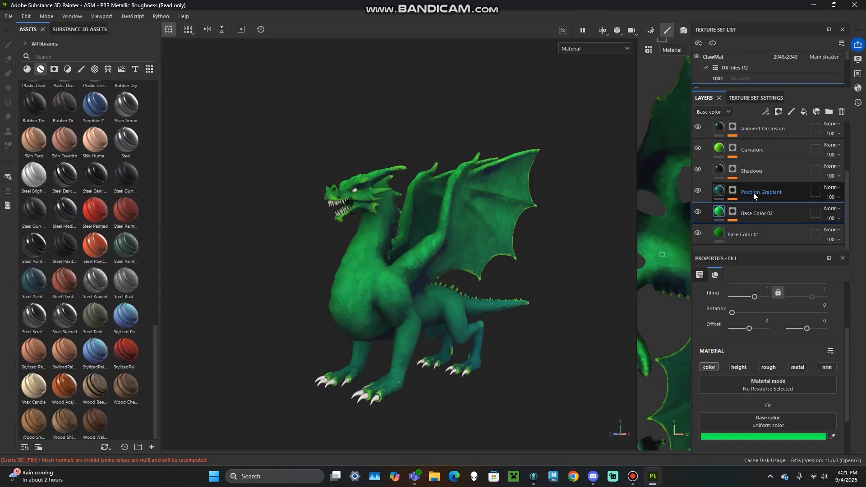
{"action": "left_click", "coordinate": [733, 211]}
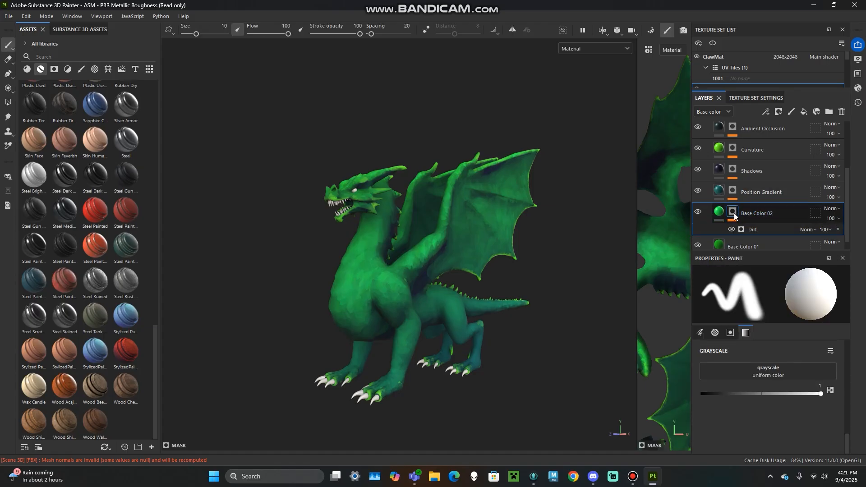
{"action": "left_click", "coordinate": [733, 192]}
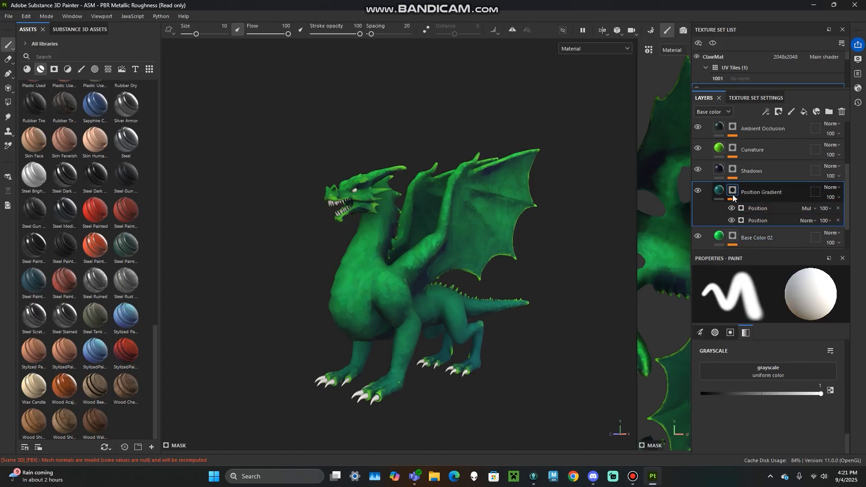
{"action": "scroll", "coordinate": [734, 192], "scroll_direction": "up", "scroll_amount": 2}
{"action": "left_click", "coordinate": [734, 224]}
{"action": "left_click", "coordinate": [736, 202]}
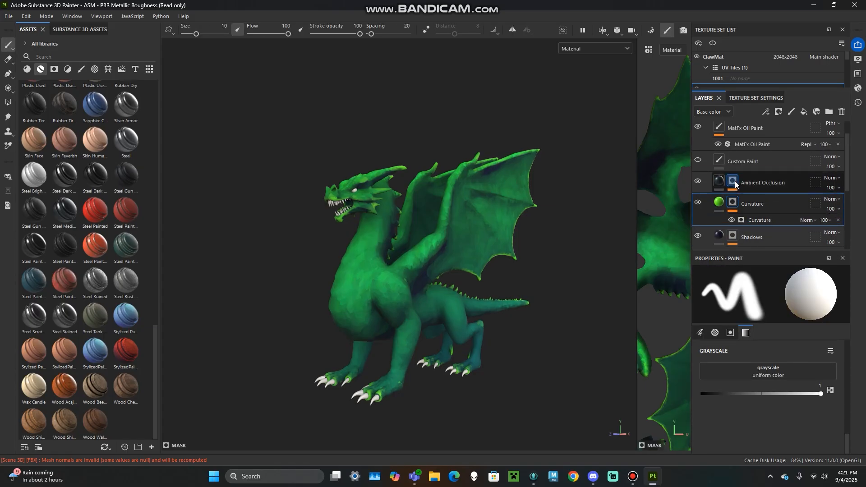
{"action": "left_click", "coordinate": [734, 181]}
{"action": "scroll", "coordinate": [738, 185], "scroll_direction": "down", "scroll_amount": 4}
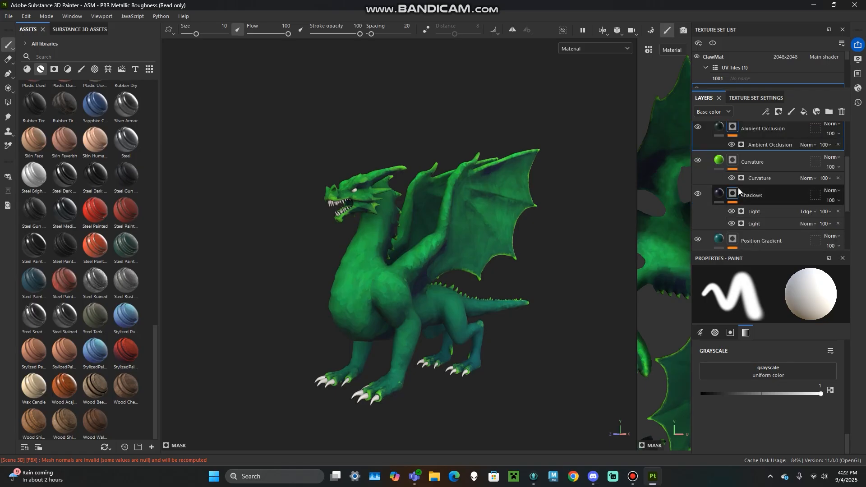
{"action": "left_click", "coordinate": [754, 218]}
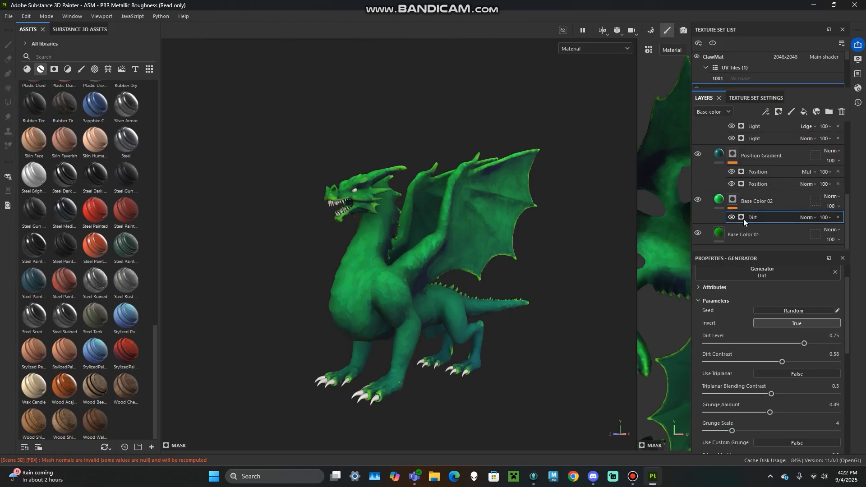
Step: Hide the Position Gradient, MatFx Oil Paint, Ambient Occlusion, Curvature and Shadows layers so only the two base color layers show
{"action": "left_click", "coordinate": [699, 154]}
{"action": "scroll", "coordinate": [700, 153], "scroll_direction": "up", "scroll_amount": 4}
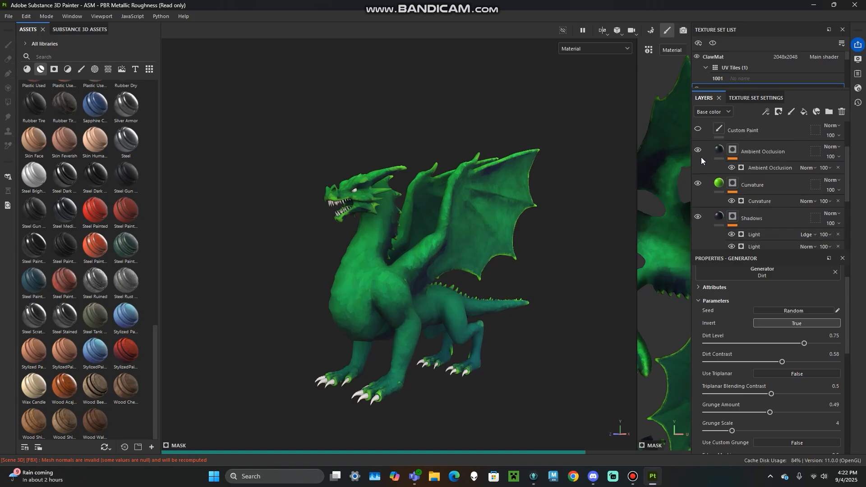
{"action": "scroll", "coordinate": [695, 140], "scroll_direction": "up", "scroll_amount": 3}
{"action": "left_click", "coordinate": [698, 150]}
{"action": "scroll", "coordinate": [704, 160], "scroll_direction": "down", "scroll_amount": 3}
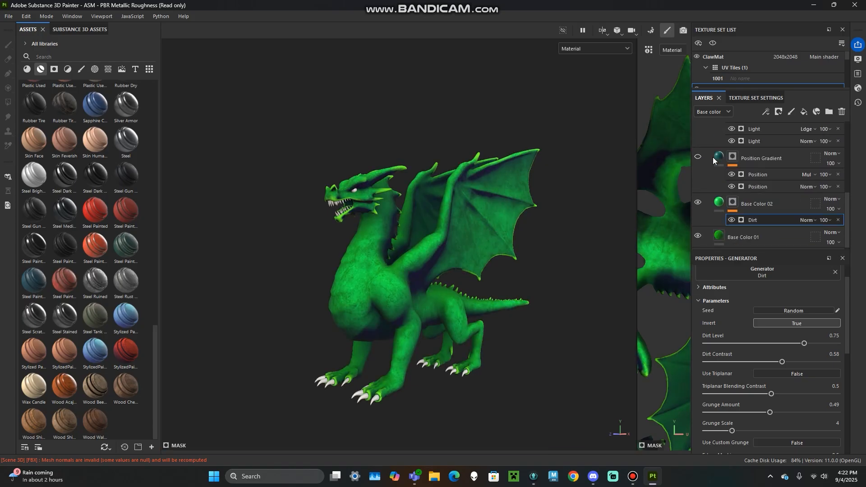
{"action": "scroll", "coordinate": [718, 195], "scroll_direction": "up", "scroll_amount": 2}
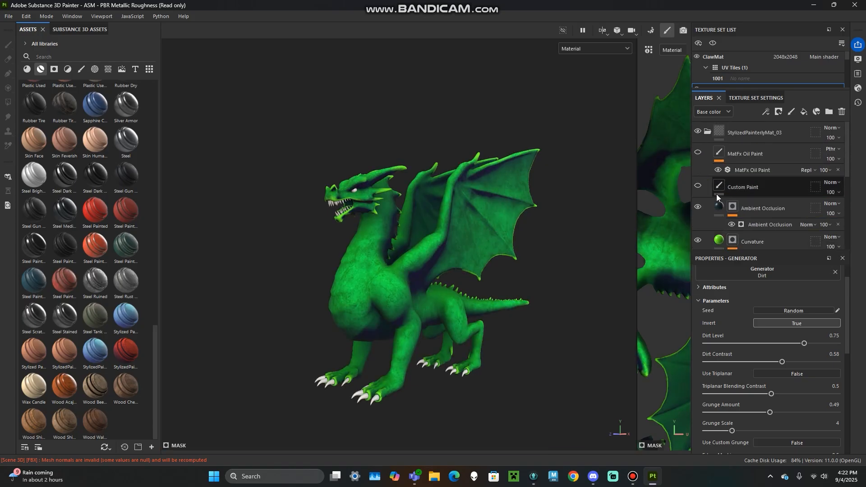
{"action": "left_click", "coordinate": [699, 206]}
{"action": "scroll", "coordinate": [700, 210], "scroll_direction": "down", "scroll_amount": 1}
{"action": "left_click", "coordinate": [699, 212]}
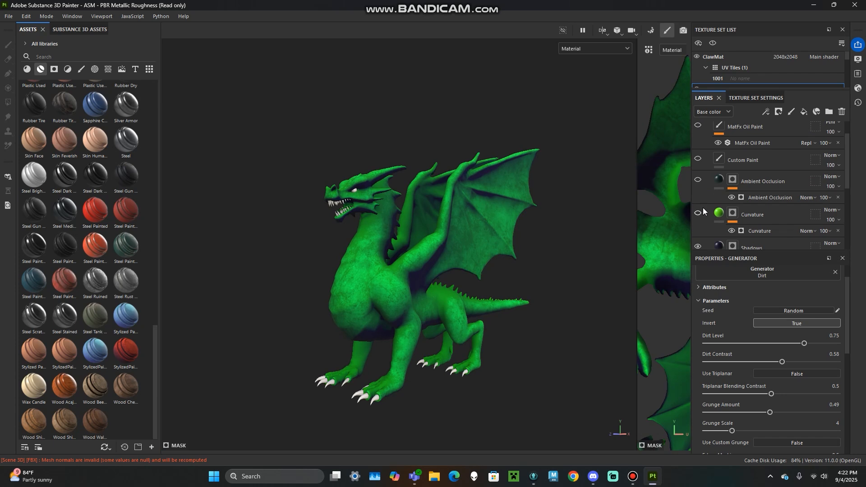
{"action": "scroll", "coordinate": [701, 205], "scroll_direction": "down", "scroll_amount": 2}
{"action": "left_click", "coordinate": [699, 193]}
{"action": "scroll", "coordinate": [700, 193], "scroll_direction": "down", "scroll_amount": 2}
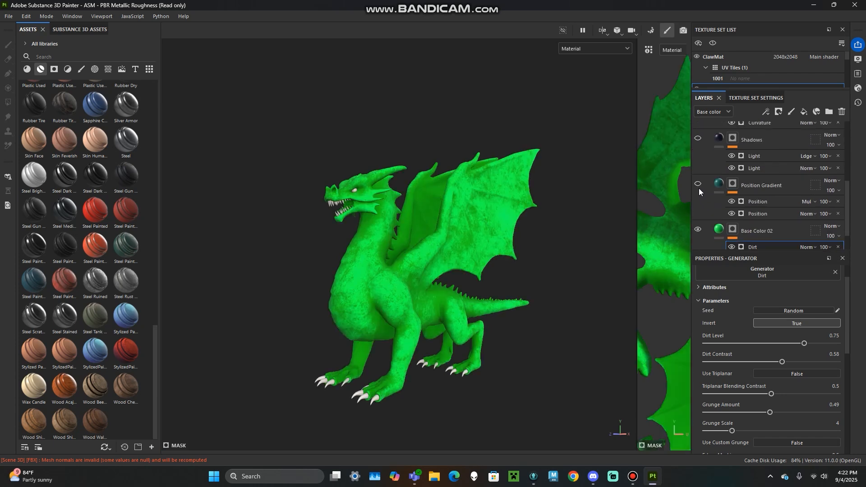
Step: Hide and show the Base Color 02 layer again to compare the dragon with and without its dirt-masked color
{"action": "scroll", "coordinate": [699, 188], "scroll_direction": "down", "scroll_amount": 2}
{"action": "left_click_drag", "start_coordinate": [465, 314], "coordinate": [449, 307], "text": "alt"}
{"action": "left_click", "coordinate": [698, 199]}
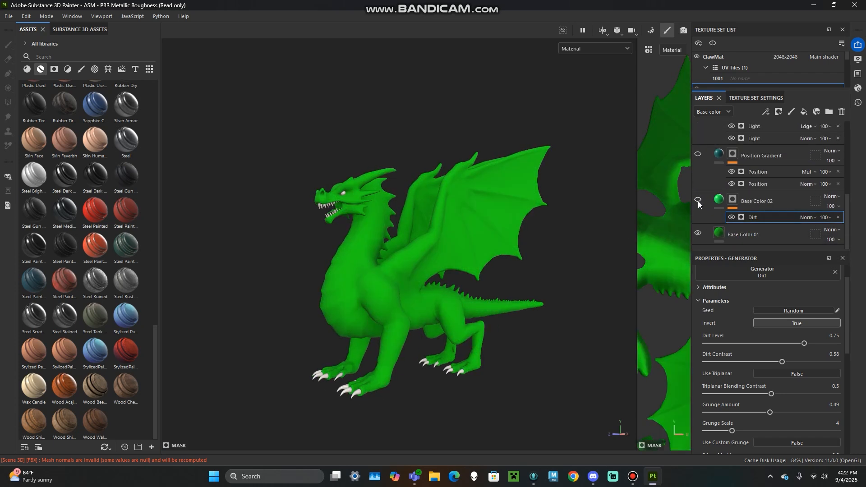
{"action": "left_click", "coordinate": [699, 200]}
{"action": "mouse_move", "coordinate": [314, 290]}
{"action": "left_mouse_down", "text": "alt"}
{"action": "mouse_move", "coordinate": [181, 298]}
{"action": "mouse_move", "coordinate": [404, 293]}
{"action": "left_mouse_up", "text": "alt"}
Step: Show the MatFx Oil Paint layer briefly to inspect its effect on the base colors, and hide it again
{"action": "scroll", "coordinate": [742, 207], "scroll_direction": "up", "scroll_amount": 6}
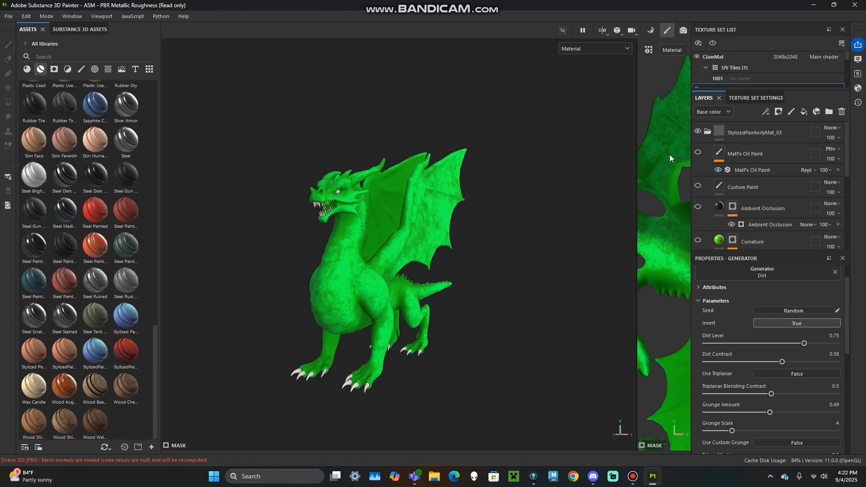
{"action": "left_click", "coordinate": [698, 153]}
{"action": "right_click_drag", "start_coordinate": [482, 275], "coordinate": [481, 285], "text": "alt"}
{"action": "left_click_drag", "start_coordinate": [481, 285], "coordinate": [347, 285], "text": "alt"}
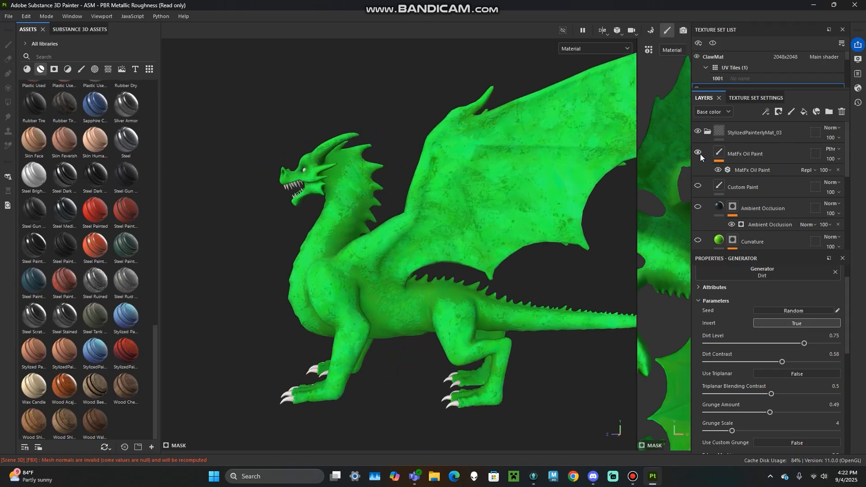
{"action": "left_click", "coordinate": [699, 153]}
Step: Show the Position Gradient layer and inspect its effect on the dragon's legs and tail
{"action": "scroll", "coordinate": [700, 155], "scroll_direction": "down", "scroll_amount": 5}
{"action": "left_click_drag", "start_coordinate": [412, 213], "coordinate": [467, 212], "text": "alt"}
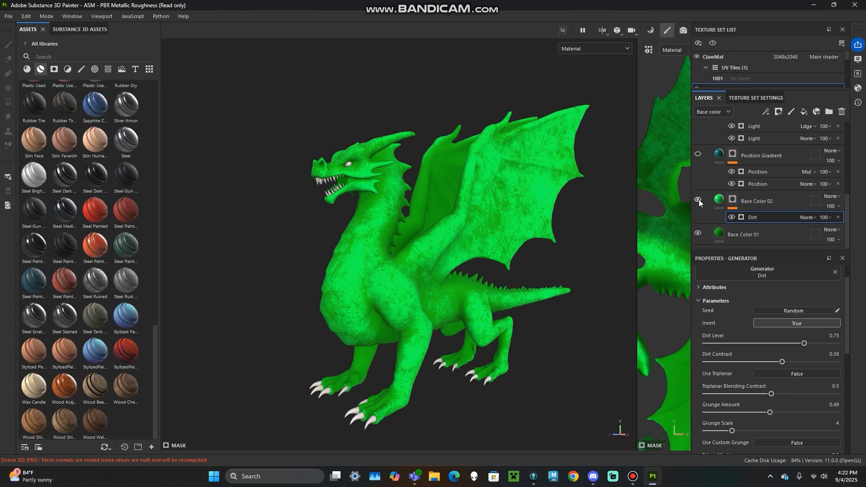
{"action": "scroll", "coordinate": [701, 183], "scroll_direction": "up", "scroll_amount": 1}
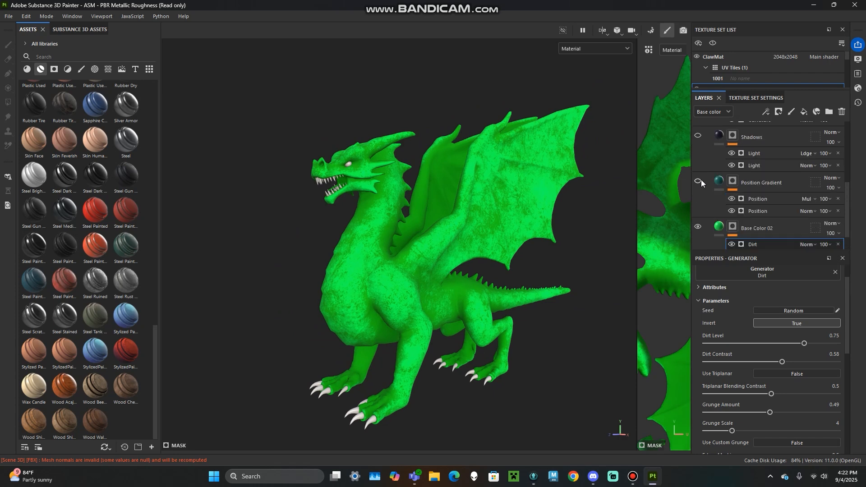
{"action": "left_click", "coordinate": [698, 178]}
{"action": "mouse_move", "coordinate": [489, 243]}
{"action": "left_mouse_down", "text": "alt"}
{"action": "mouse_move", "coordinate": [421, 250]}
{"action": "mouse_move", "coordinate": [489, 237]}
{"action": "mouse_move", "coordinate": [206, 217]}
{"action": "mouse_move", "coordinate": [443, 221]}
{"action": "left_mouse_up", "text": "alt"}
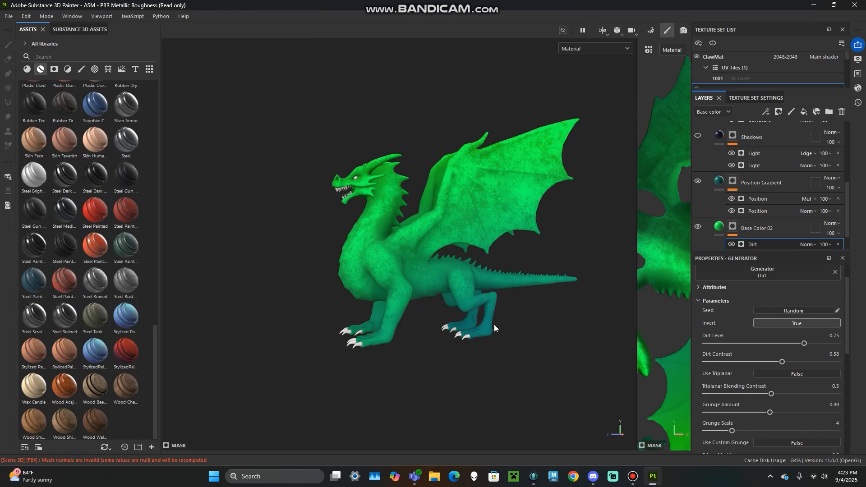
Step: Show the Shadows layer briefly to examine its effect in the Material view, and hide it again
{"action": "scroll", "coordinate": [719, 187], "scroll_direction": "up", "scroll_amount": 2}
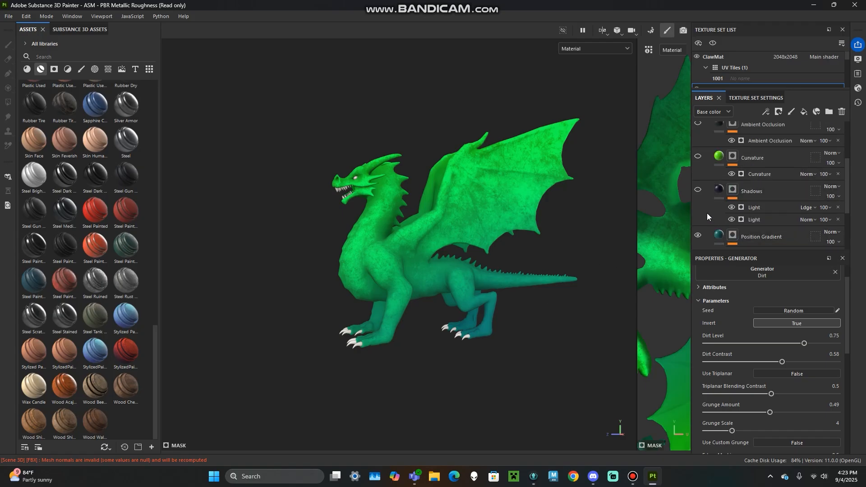
{"action": "left_click", "coordinate": [699, 190]}
{"action": "left_click_drag", "start_coordinate": [489, 271], "coordinate": [541, 277], "text": "alt"}
{"action": "left_click", "coordinate": [698, 190]}
Step: Switch the viewport display from Material to the Base color channel and view the unlit dragon
{"action": "left_click", "coordinate": [597, 47]}
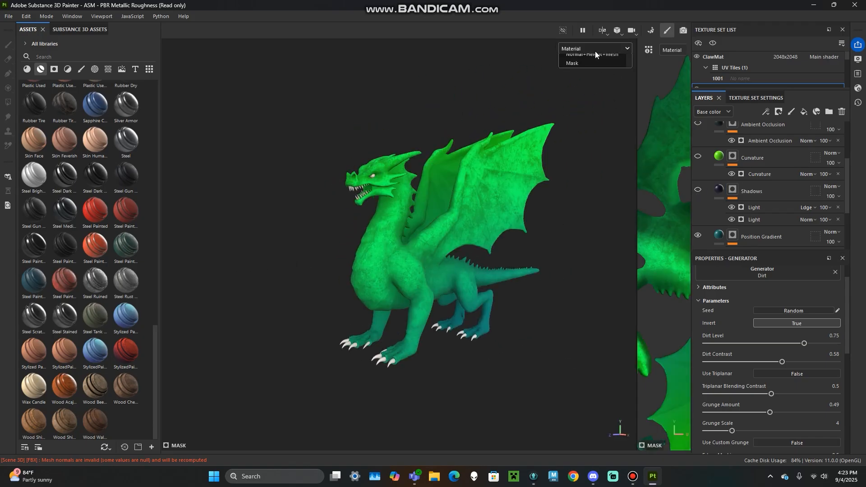
{"action": "left_click", "coordinate": [585, 90]}
{"action": "left_click_drag", "start_coordinate": [445, 219], "coordinate": [648, 234], "text": "alt"}
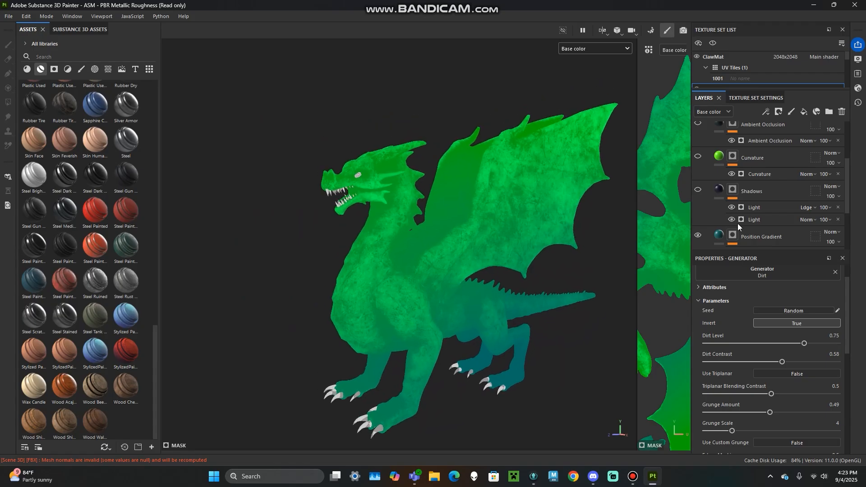
Step: Show the Shadows layer and inspect its painted shading on the dragon in the Base color view
{"action": "left_click", "coordinate": [698, 189]}
{"action": "mouse_move", "coordinate": [506, 248]}
{"action": "left_mouse_down", "text": "alt"}
{"action": "mouse_move", "coordinate": [395, 245]}
{"action": "mouse_move", "coordinate": [489, 253]}
{"action": "mouse_move", "coordinate": [677, 238]}
{"action": "mouse_move", "coordinate": [507, 245]}
{"action": "mouse_move", "coordinate": [511, 219]}
{"action": "mouse_move", "coordinate": [279, 226]}
{"action": "mouse_move", "coordinate": [558, 233]}
{"action": "left_mouse_up", "text": "alt"}
{"action": "right_click_drag", "start_coordinate": [465, 237], "coordinate": [460, 243], "text": "alt"}
{"action": "left_click_drag", "start_coordinate": [460, 243], "coordinate": [429, 239], "text": "alt"}
{"action": "scroll", "coordinate": [717, 180], "scroll_direction": "up", "scroll_amount": 1}
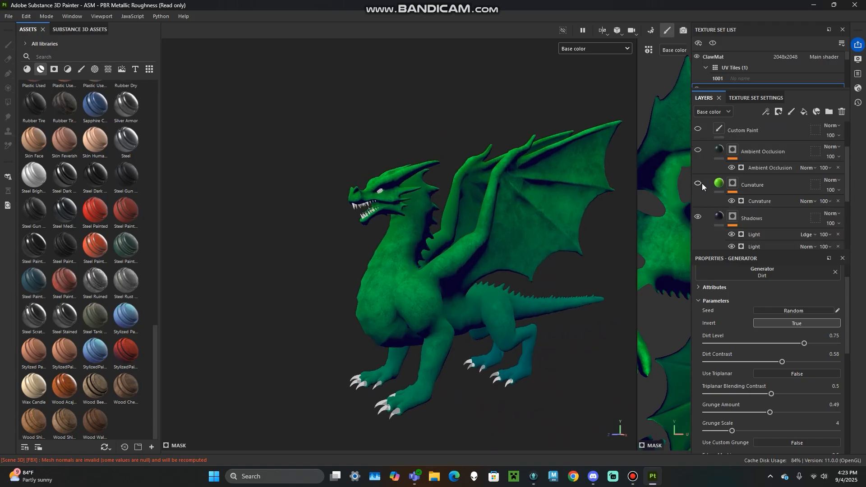
Step: Show the Curvature layer and inspect its edge highlights on the horns, spikes and wings
{"action": "left_click", "coordinate": [702, 184]}
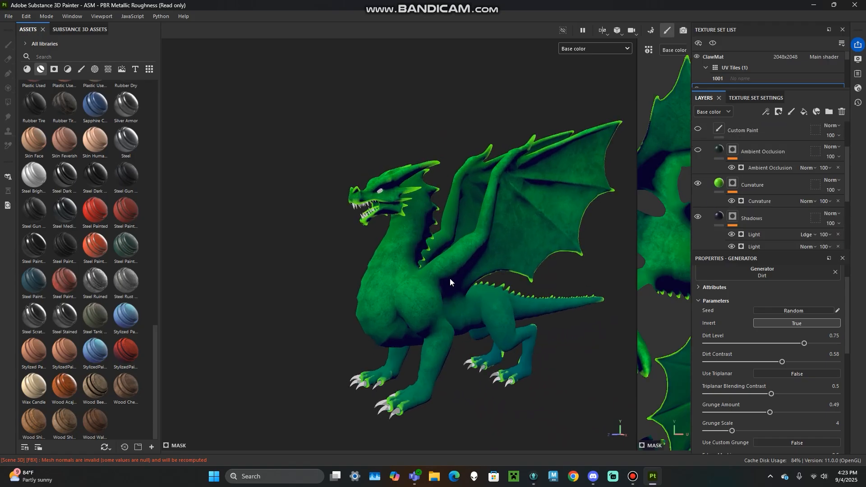
{"action": "left_click_drag", "start_coordinate": [496, 288], "coordinate": [397, 285], "text": "alt"}
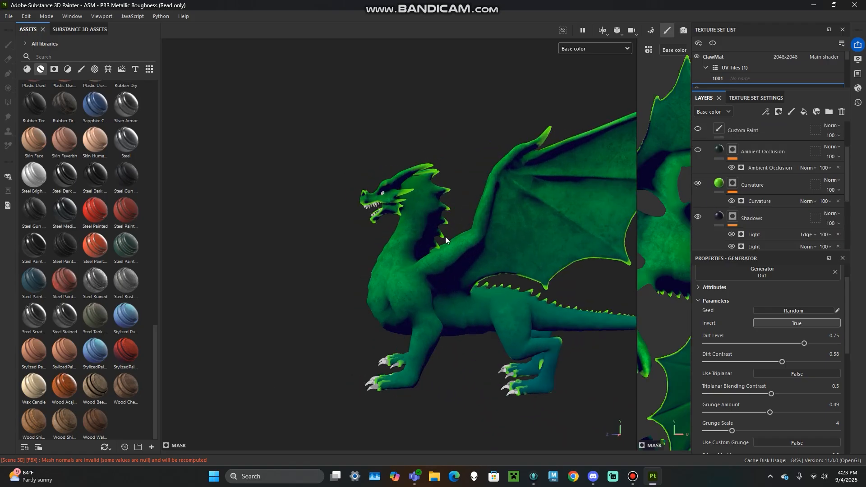
{"action": "left_click_drag", "start_coordinate": [556, 137], "coordinate": [519, 210], "text": "alt"}
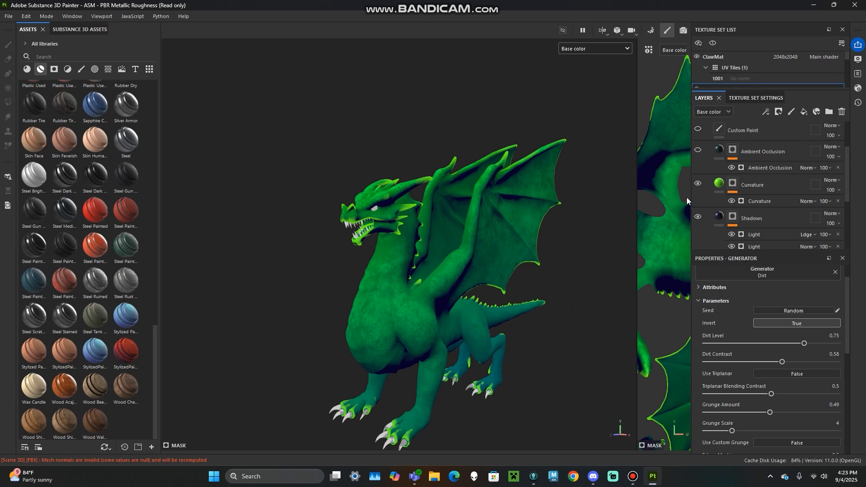
Step: Show the Ambient Occlusion layer and examine its darkening up close on the dragon's head and wings
{"action": "scroll", "coordinate": [708, 189], "scroll_direction": "up", "scroll_amount": 1}
{"action": "left_click", "coordinate": [699, 177]}
{"action": "right_click_drag", "start_coordinate": [383, 254], "coordinate": [612, 290], "text": "alt"}
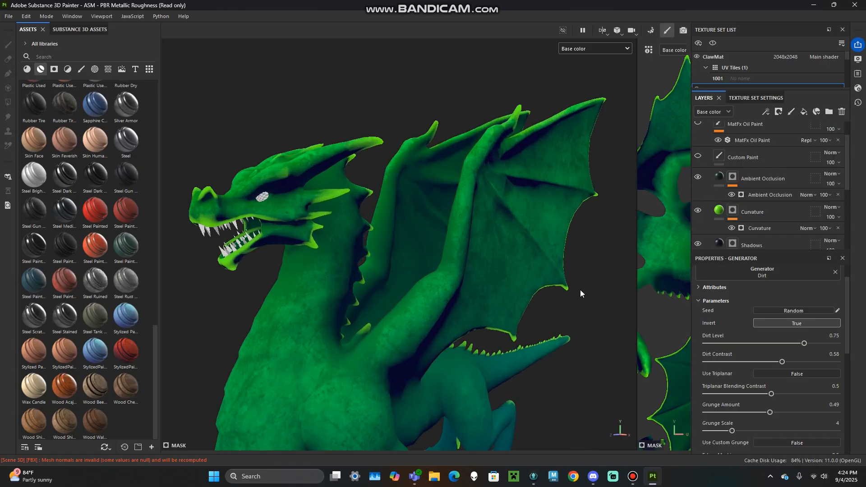
Step: Toggle the Ambient Occlusion layer's visibility repeatedly to compare its darkening on the dragon's head and wings, and select its mask
{"action": "middle_click_drag", "start_coordinate": [336, 246], "coordinate": [454, 218], "text": "alt"}
{"action": "left_click_drag", "start_coordinate": [455, 218], "coordinate": [388, 226], "text": "alt"}
{"action": "right_click_drag", "start_coordinate": [406, 230], "coordinate": [471, 248], "text": "alt"}
{"action": "middle_click_drag", "start_coordinate": [471, 248], "coordinate": [451, 263], "text": "alt"}
{"action": "left_click", "coordinate": [699, 177]}
{"action": "left_click", "coordinate": [699, 177]}
{"action": "left_click", "coordinate": [698, 177]}
{"action": "left_click", "coordinate": [698, 177]}
{"action": "left_click", "coordinate": [699, 177]}
{"action": "left_click", "coordinate": [698, 177]}
{"action": "left_click_drag", "start_coordinate": [582, 185], "coordinate": [368, 193], "text": "alt"}
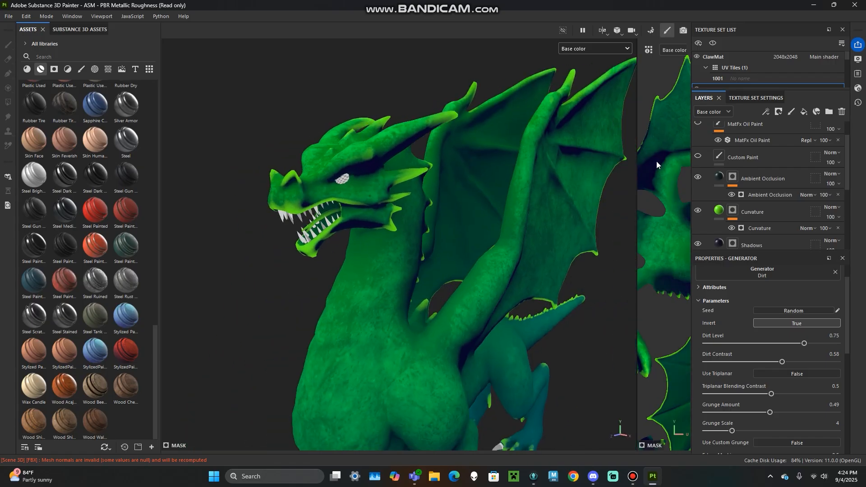
{"action": "left_click", "coordinate": [734, 178]}
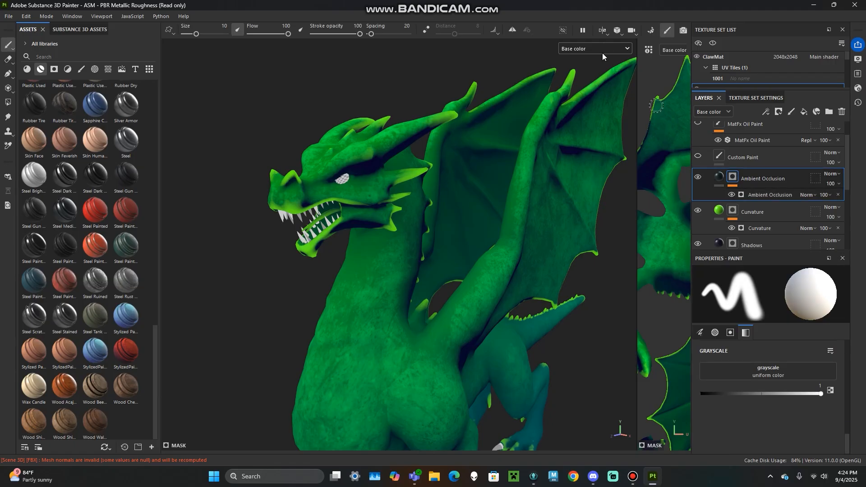
Step: Switch the viewport display from the Base color channel back to Material
{"action": "left_click", "coordinate": [570, 45]}
{"action": "left_click", "coordinate": [585, 142]}
{"action": "mouse_move", "coordinate": [585, 142]}
{"action": "left_mouse_down", "text": "alt"}
{"action": "mouse_move", "coordinate": [155, 182]}
{"action": "mouse_move", "coordinate": [537, 199]}
{"action": "mouse_move", "coordinate": [506, 205]}
{"action": "mouse_move", "coordinate": [514, 201]}
{"action": "left_mouse_up", "text": "alt"}
{"action": "left_click", "coordinate": [595, 49]}
{"action": "left_click", "coordinate": [596, 69]}
Step: Show the Custom Paint and MatFx Oil Paint layers and view the whole dragon from the side
{"action": "scroll", "coordinate": [719, 189], "scroll_direction": "up", "scroll_amount": 1}
{"action": "scroll", "coordinate": [719, 186], "scroll_direction": "up", "scroll_amount": 1}
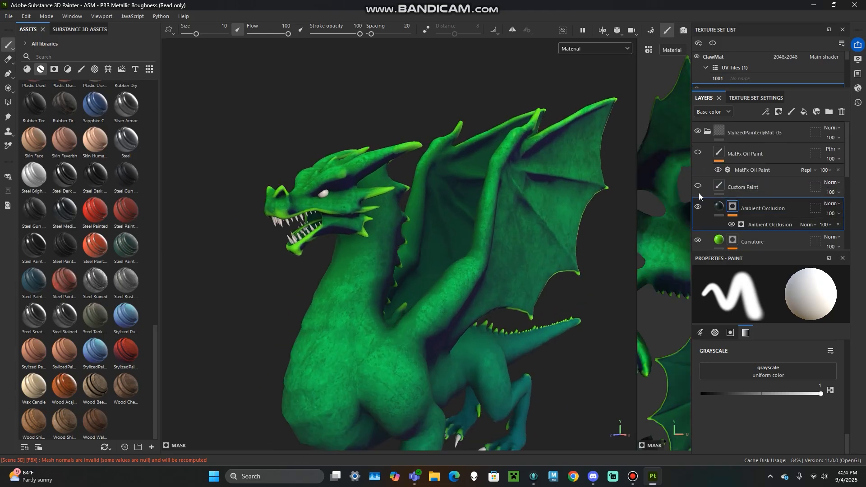
{"action": "left_click", "coordinate": [699, 185]}
{"action": "left_click", "coordinate": [698, 152]}
{"action": "scroll", "coordinate": [487, 222], "scroll_direction": "down", "scroll_amount": 2}
{"action": "mouse_move", "coordinate": [474, 232]}
{"action": "left_mouse_down", "text": "alt"}
{"action": "mouse_move", "coordinate": [332, 242]}
{"action": "mouse_move", "coordinate": [451, 247]}
{"action": "mouse_move", "coordinate": [420, 241]}
{"action": "left_mouse_up", "text": "alt"}
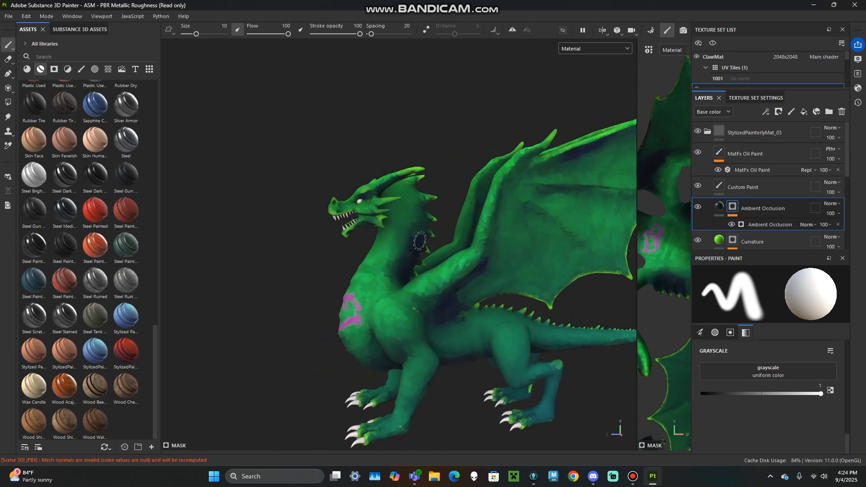
Step: Look through the layer stack and examine the generator parameters of the Ambient Occlusion and Curvature masks
{"action": "scroll", "coordinate": [753, 207], "scroll_direction": "down", "scroll_amount": 3}
{"action": "scroll", "coordinate": [755, 204], "scroll_direction": "up", "scroll_amount": 3}
{"action": "left_click", "coordinate": [747, 185]}
{"action": "scroll", "coordinate": [730, 184], "scroll_direction": "down", "scroll_amount": 1}
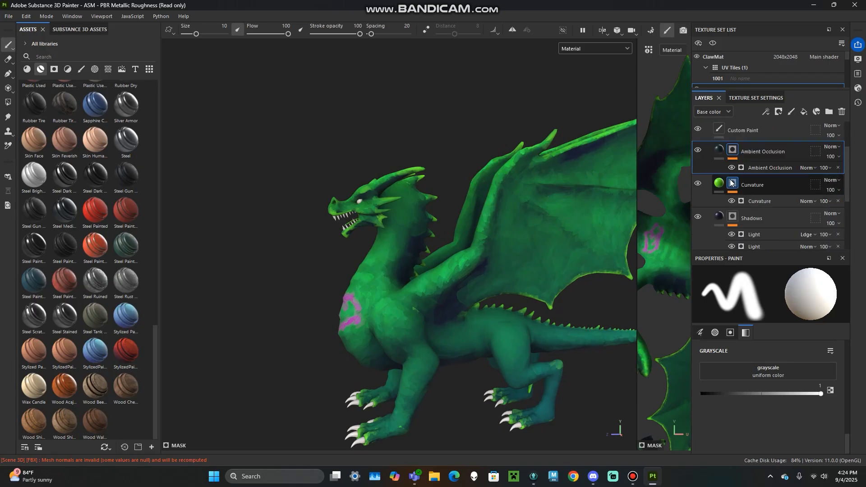
{"action": "scroll", "coordinate": [722, 203], "scroll_direction": "down", "scroll_amount": 4}
{"action": "scroll", "coordinate": [717, 218], "scroll_direction": "down", "scroll_amount": 1}
{"action": "scroll", "coordinate": [717, 218], "scroll_direction": "up", "scroll_amount": 1}
{"action": "scroll", "coordinate": [754, 181], "scroll_direction": "up", "scroll_amount": 3}
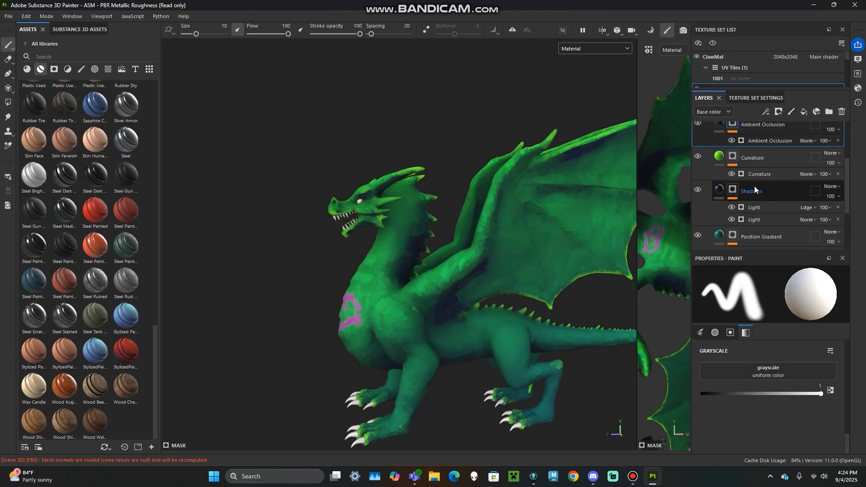
{"action": "left_click", "coordinate": [763, 169]}
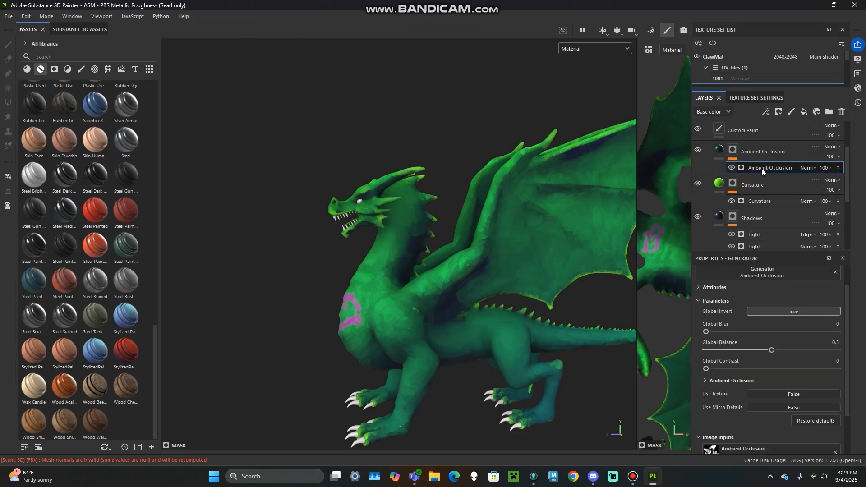
{"action": "left_click", "coordinate": [751, 204]}
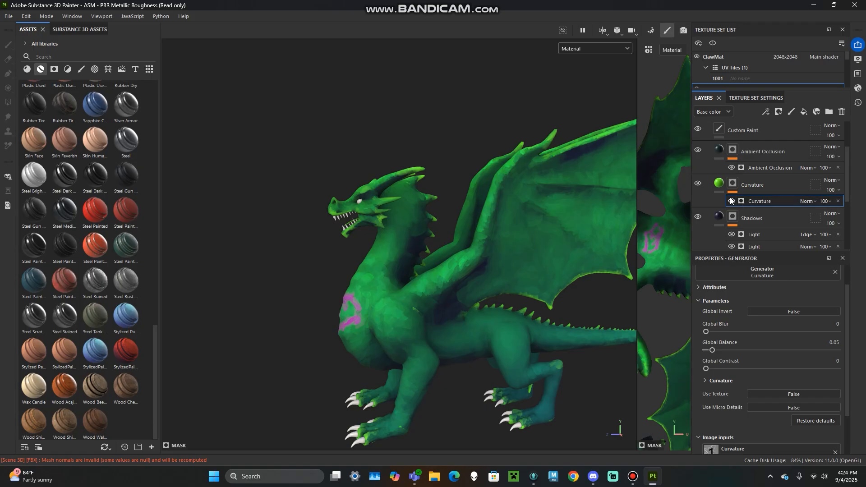
{"action": "left_click", "coordinate": [751, 172]}
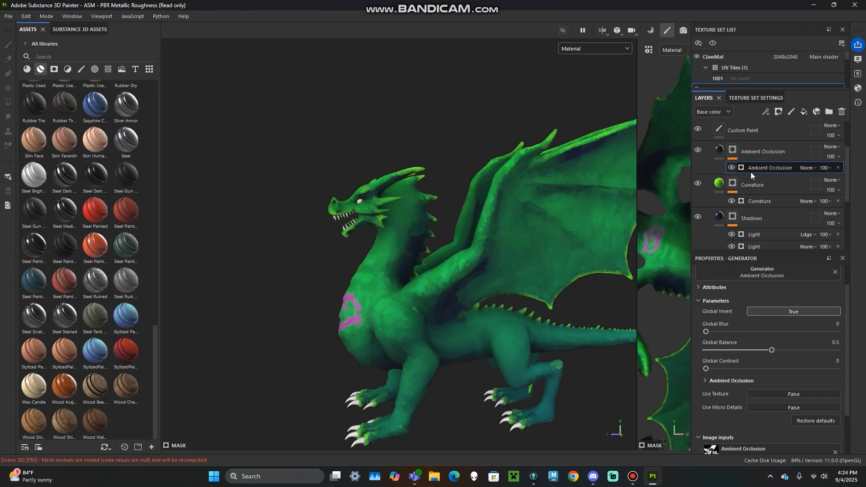
{"action": "left_click", "coordinate": [751, 201]}
Step: Try a vertical angle of 166 on the upper Light generator of the Shadows layer, and undo it
{"action": "scroll", "coordinate": [753, 205], "scroll_direction": "down", "scroll_amount": 1}
{"action": "left_click", "coordinate": [757, 207]}
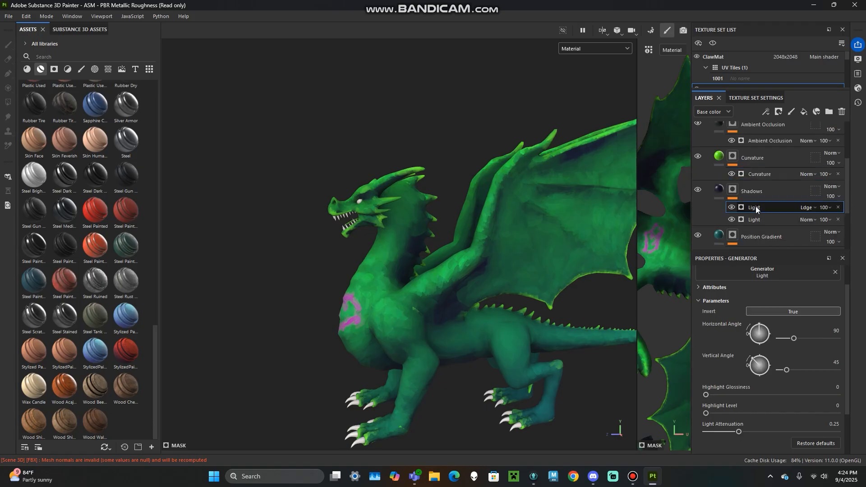
{"action": "left_click_drag", "start_coordinate": [786, 370], "coordinate": [806, 364]}
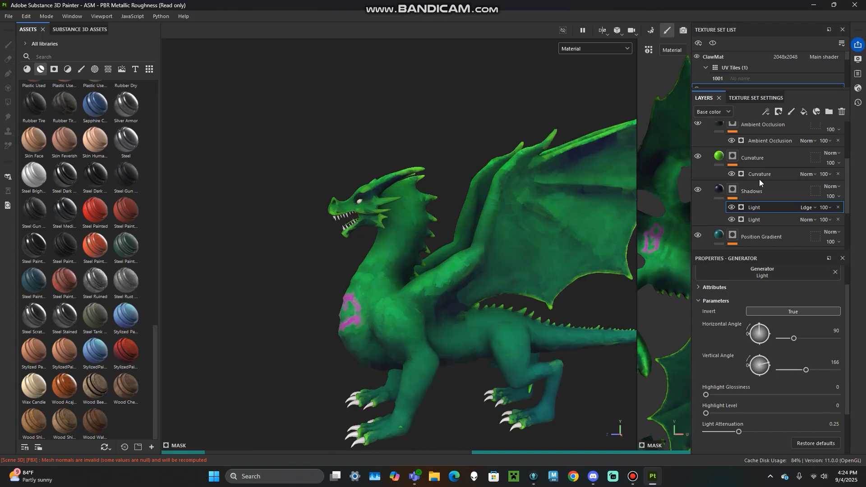
{"action": "scroll", "coordinate": [734, 170], "scroll_direction": "up", "scroll_amount": 3}
{"action": "key", "text": "ctrl+z"}
Step: Hide the MatFx Oil Paint layer and try another vertical angle on the Shadows layer's upper Light generator, undoing the angle change
{"action": "left_click", "coordinate": [697, 151]}
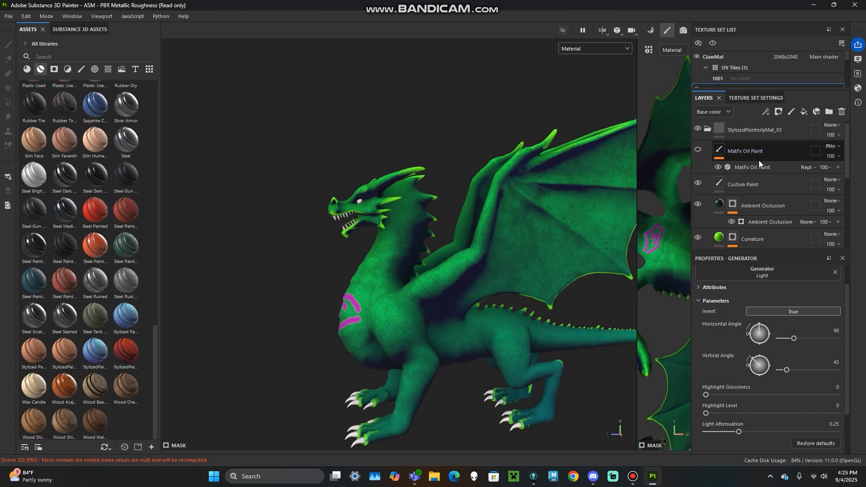
{"action": "scroll", "coordinate": [730, 203], "scroll_direction": "down", "scroll_amount": 3}
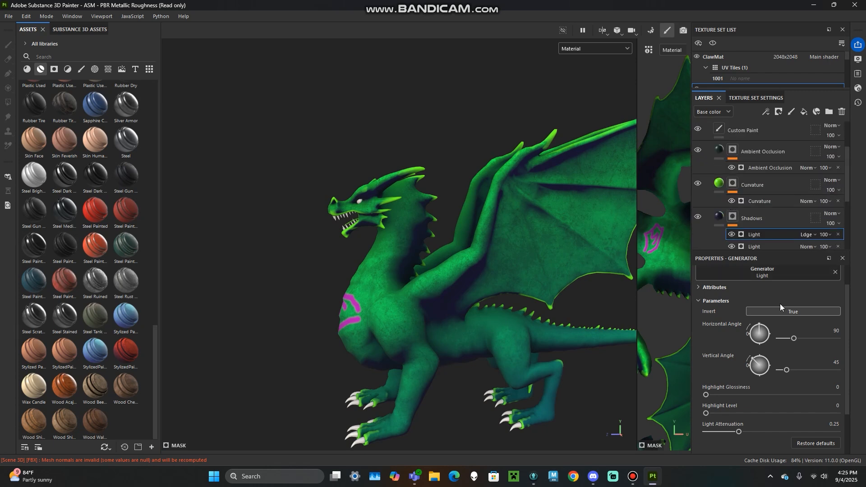
{"action": "left_click_drag", "start_coordinate": [786, 371], "coordinate": [735, 324]}
{"action": "key", "text": "ctrl+z"}
{"action": "key", "text": "ctrl+z"}
{"action": "scroll", "coordinate": [733, 314], "scroll_direction": "up", "scroll_amount": 1}
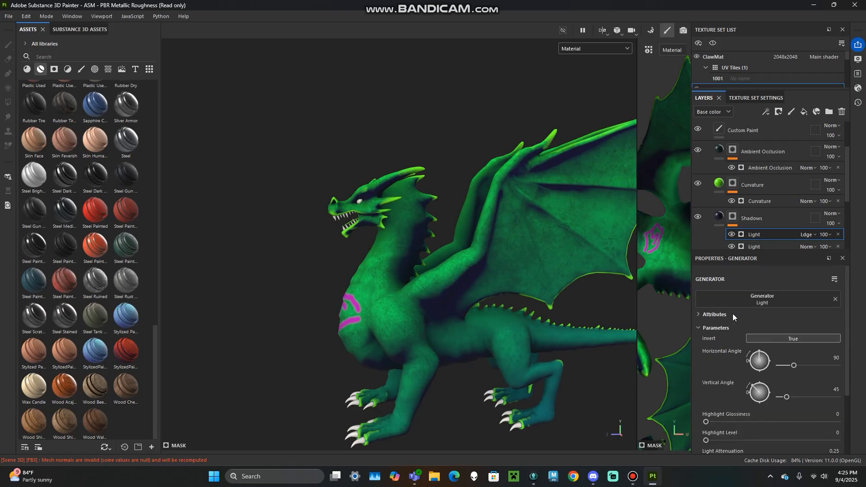
{"action": "mouse_move", "coordinate": [584, 269]}
{"action": "left_mouse_down", "text": "alt"}
{"action": "mouse_move", "coordinate": [412, 281]}
{"action": "mouse_move", "coordinate": [522, 261]}
{"action": "mouse_move", "coordinate": [570, 264]}
{"action": "left_mouse_up", "text": "alt"}
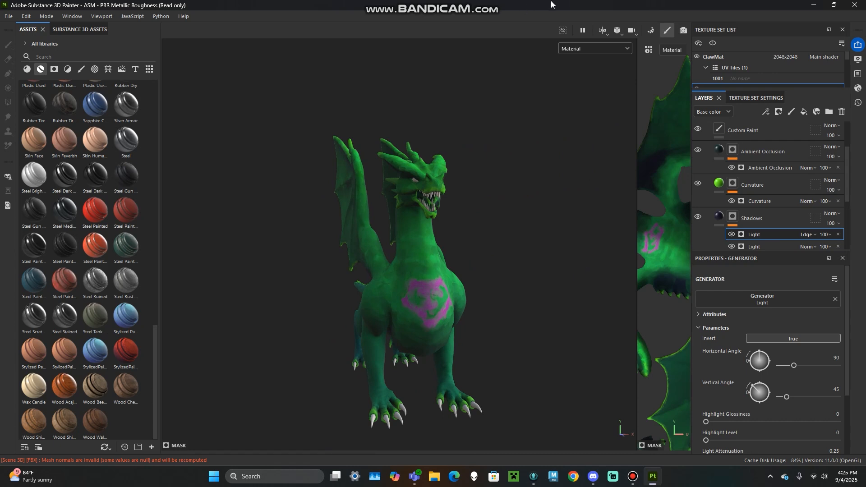
Step: Hide the StylizedPainterlyMat_03 folder and delete it from the layer stack
{"action": "mouse_move", "coordinate": [501, 6]}
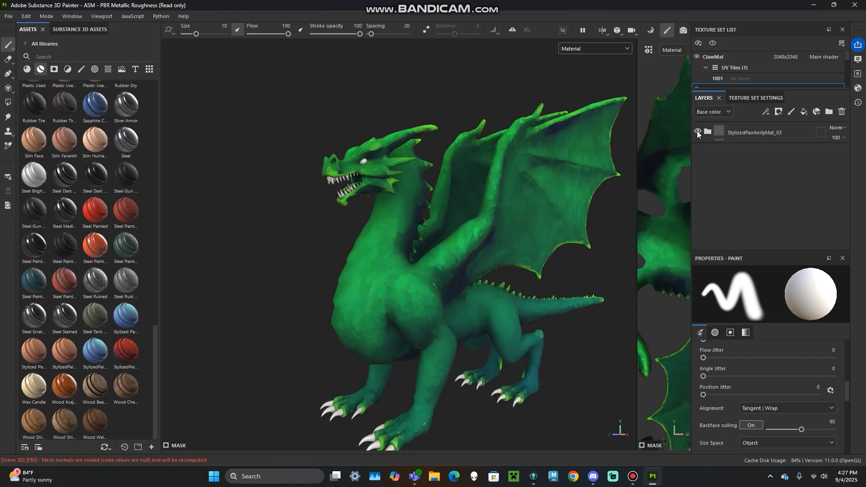
{"action": "left_click", "coordinate": [698, 132]}
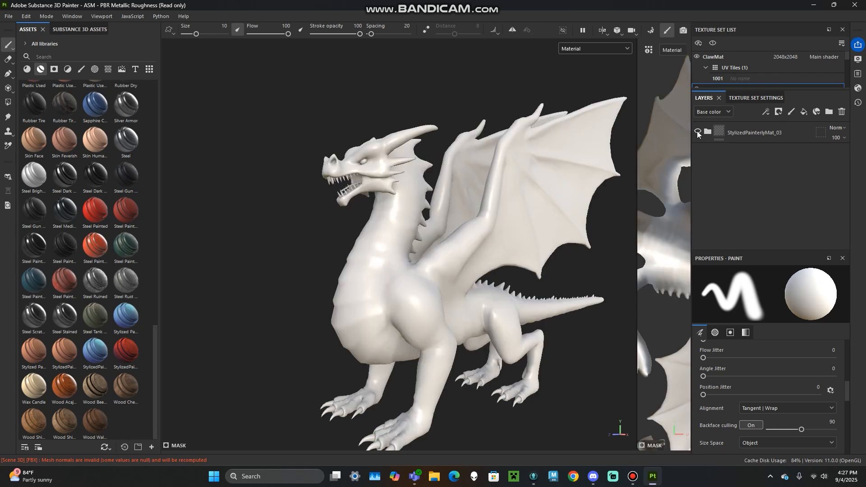
{"action": "left_click", "coordinate": [786, 131]}
{"action": "left_click", "coordinate": [843, 113]}
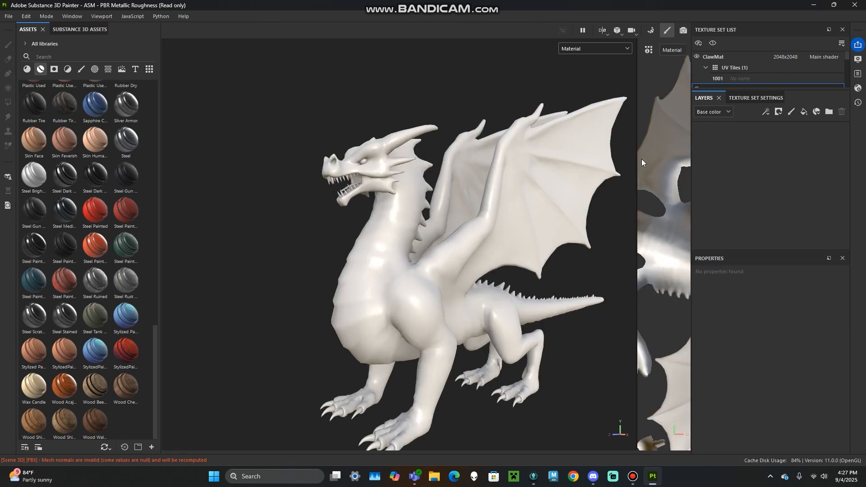
Step: Add a fill layer with the red base color CF0000 and view the dragon from several angles
{"action": "left_click_drag", "start_coordinate": [475, 210], "coordinate": [357, 186], "text": "alt"}
{"action": "left_click", "coordinate": [804, 112]}
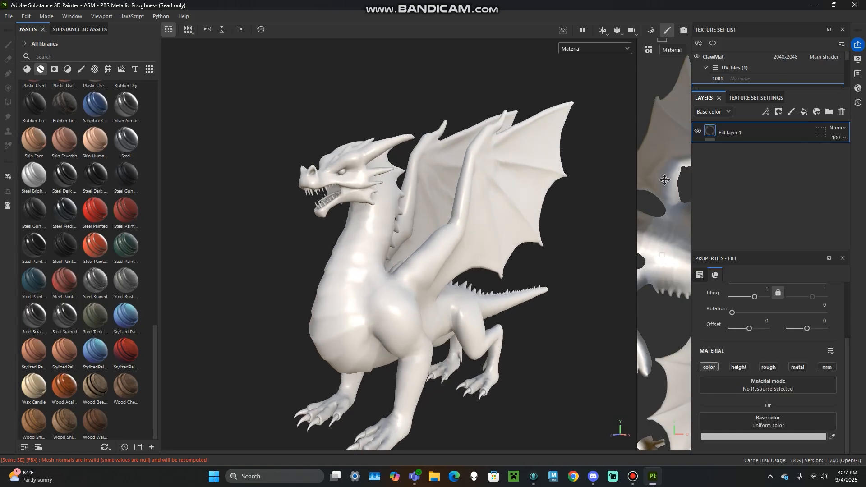
{"action": "left_click", "coordinate": [762, 437]}
{"action": "mouse_move", "coordinate": [736, 324]}
{"action": "left_mouse_down"}
{"action": "mouse_move", "coordinate": [781, 309]}
{"action": "mouse_move", "coordinate": [787, 342]}
{"action": "left_mouse_up"}
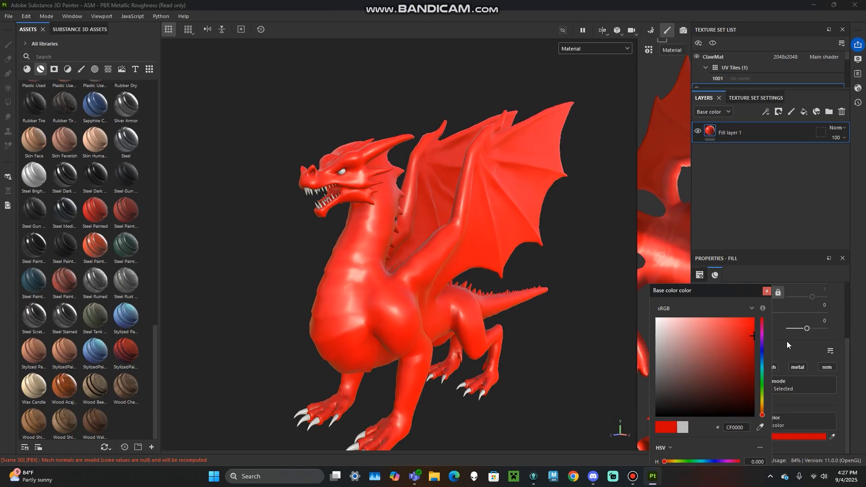
{"action": "left_click", "coordinate": [767, 291]}
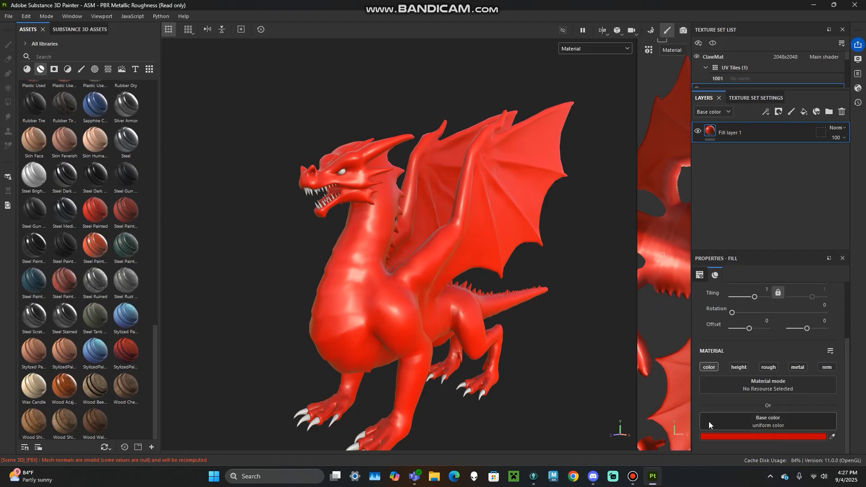
{"action": "left_click", "coordinate": [732, 436]}
{"action": "left_click", "coordinate": [759, 277]}
{"action": "left_click_drag", "start_coordinate": [423, 266], "coordinate": [472, 254], "text": "alt"}
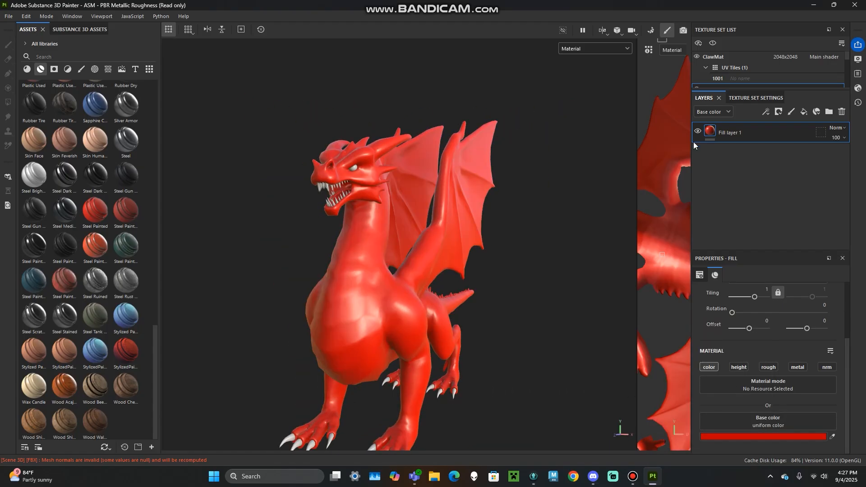
{"action": "left_click_drag", "start_coordinate": [570, 174], "coordinate": [532, 176], "text": "alt"}
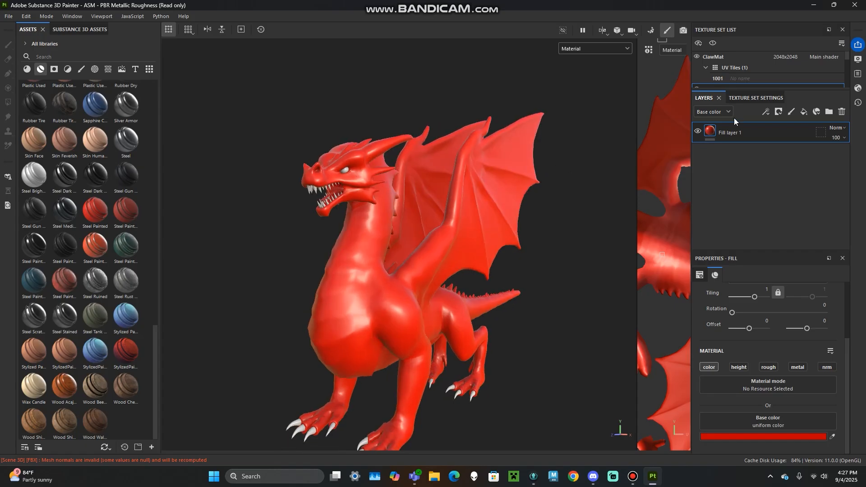
{"action": "left_click", "coordinate": [782, 113]}
{"action": "left_click", "coordinate": [784, 132]}
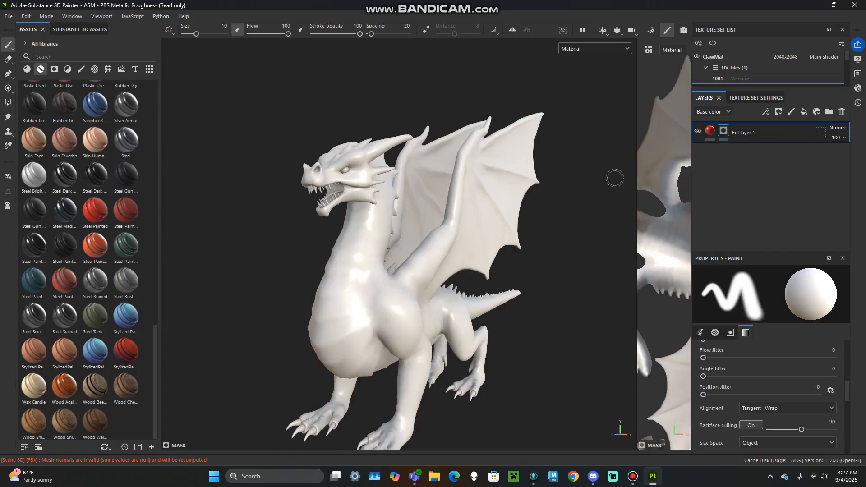
{"action": "key", "text": "ctrl+z"}
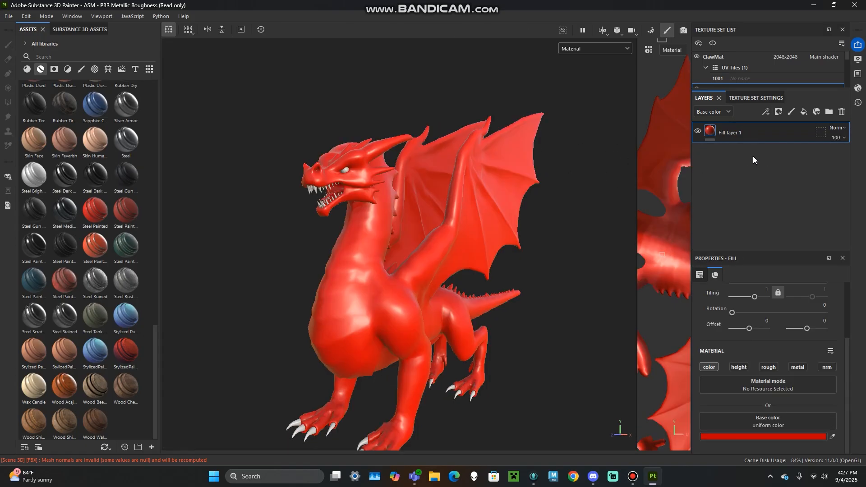
Step: Add a second fill layer above the red one and set its base color to dark navy blue 010B3E
{"action": "left_click", "coordinate": [803, 113]}
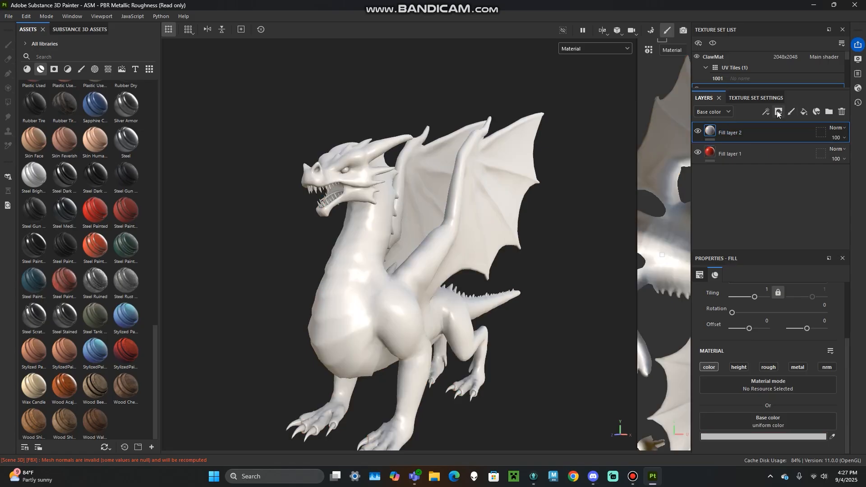
{"action": "left_click", "coordinate": [756, 436]}
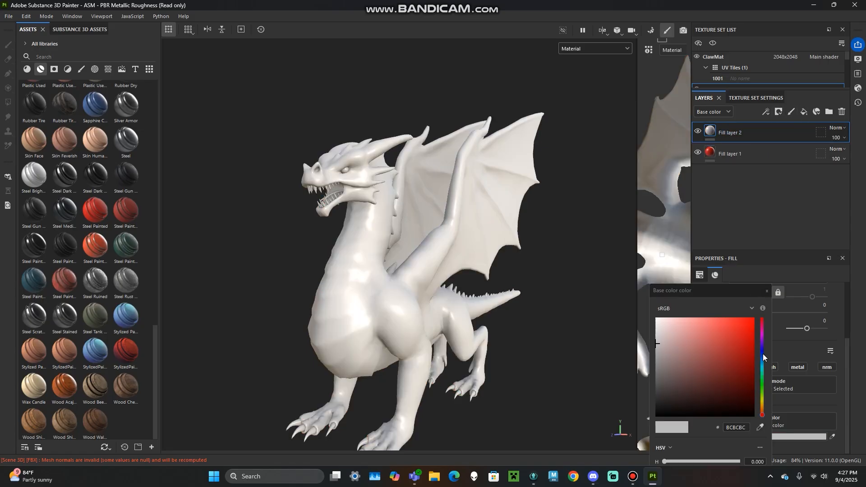
{"action": "left_click", "coordinate": [763, 354]}
{"action": "left_click", "coordinate": [753, 375]}
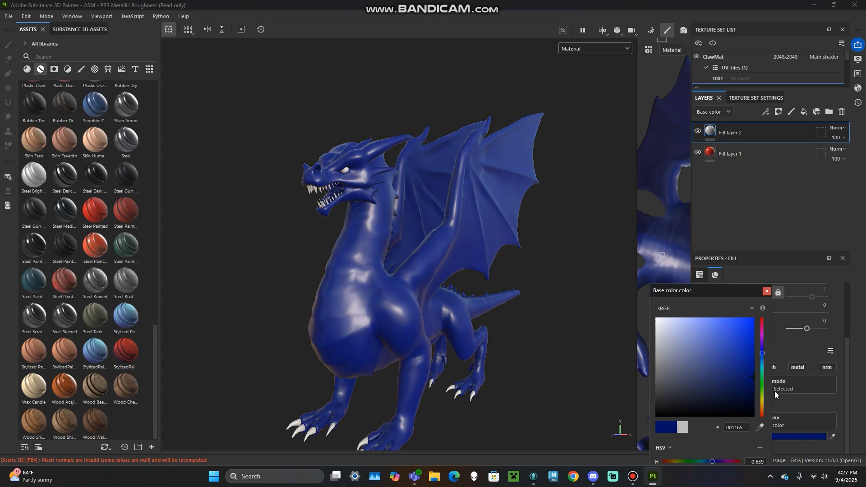
{"action": "left_click", "coordinate": [753, 379]}
{"action": "left_click", "coordinate": [753, 393]}
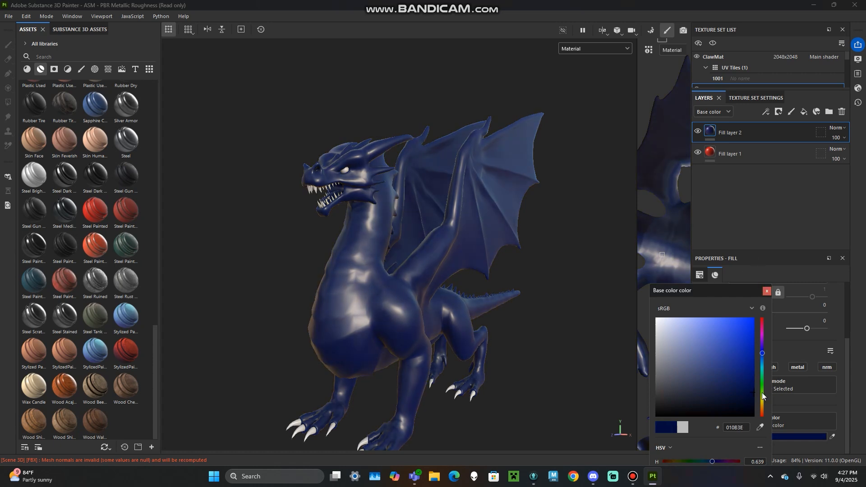
{"action": "left_click", "coordinate": [767, 291]}
Step: Rename the red fill layer as Base Color and the navy fill layer as Shadows
{"action": "double_click", "coordinate": [731, 154]}
{"action": "type", "text": "Base Color"}
{"action": "key", "text": "Return"}
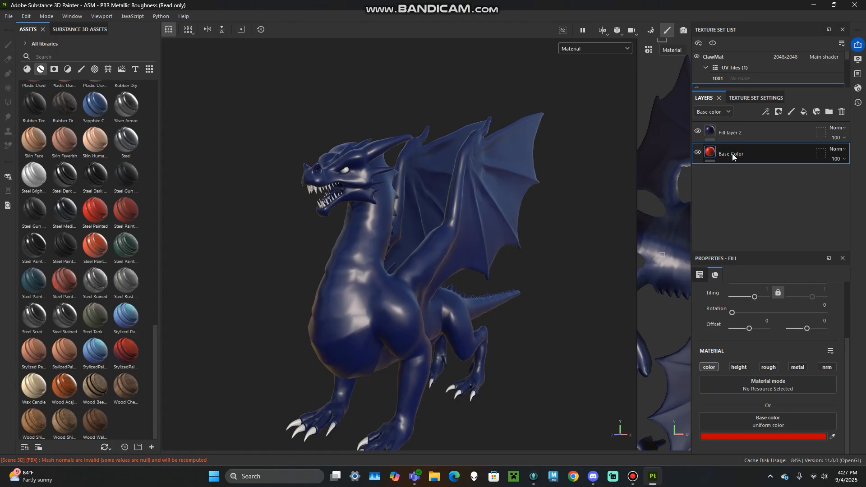
{"action": "double_click", "coordinate": [734, 132]}
{"action": "type", "text": "S"}
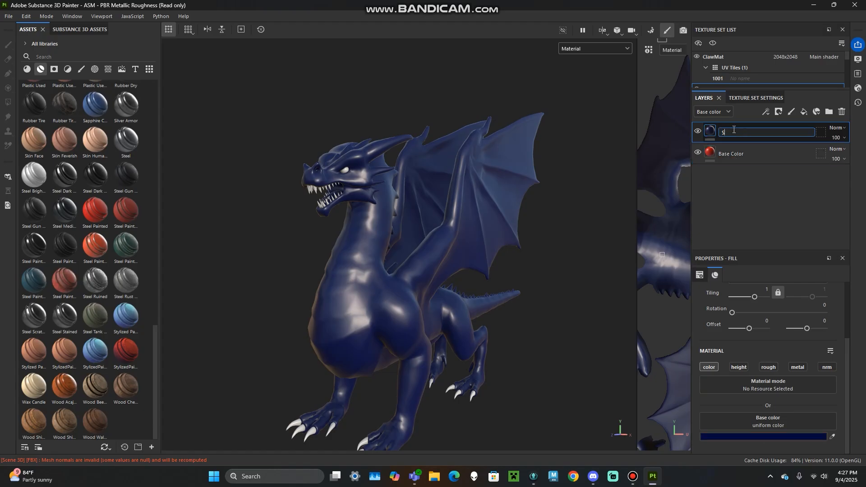
{"action": "type", "text": "hadows"}
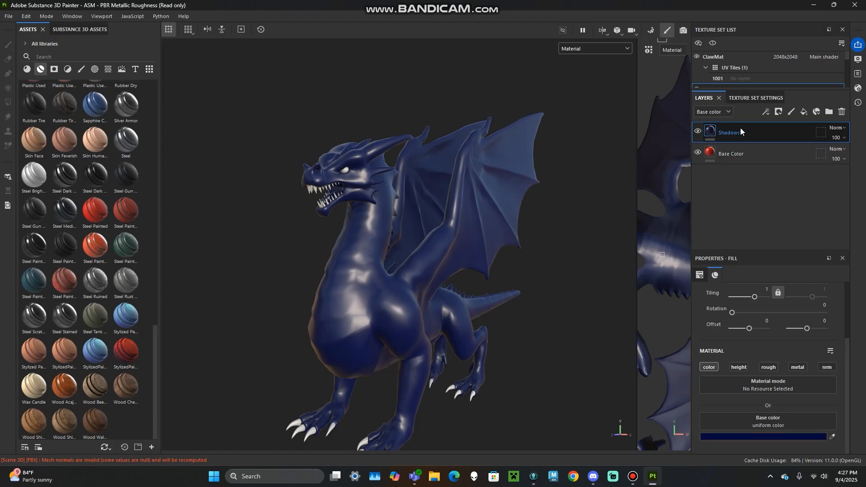
{"action": "key", "text": "Return"}
Step: Add a black mask to the Shadows layer and apply a Light generator to that mask
{"action": "left_click", "coordinate": [779, 114]}
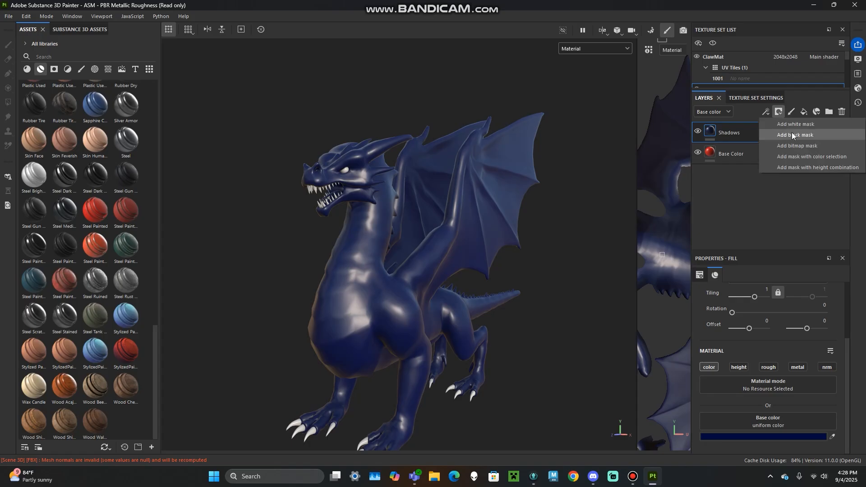
{"action": "left_click", "coordinate": [792, 135]}
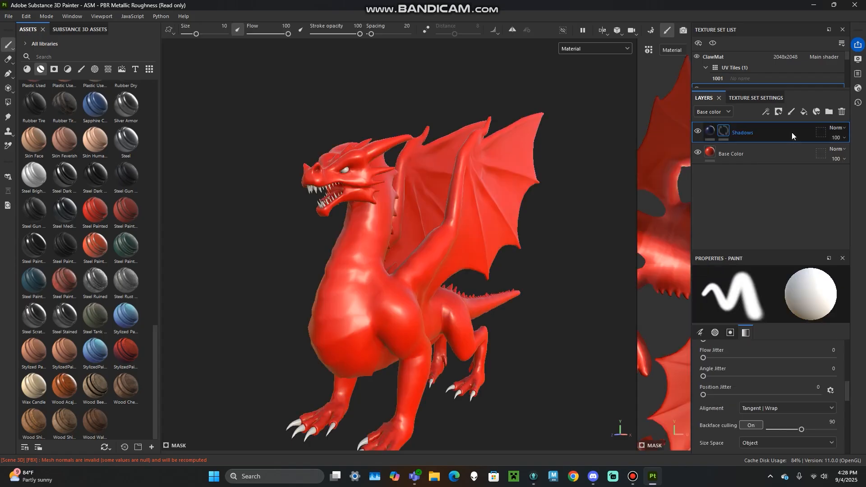
{"action": "right_click", "coordinate": [723, 132]}
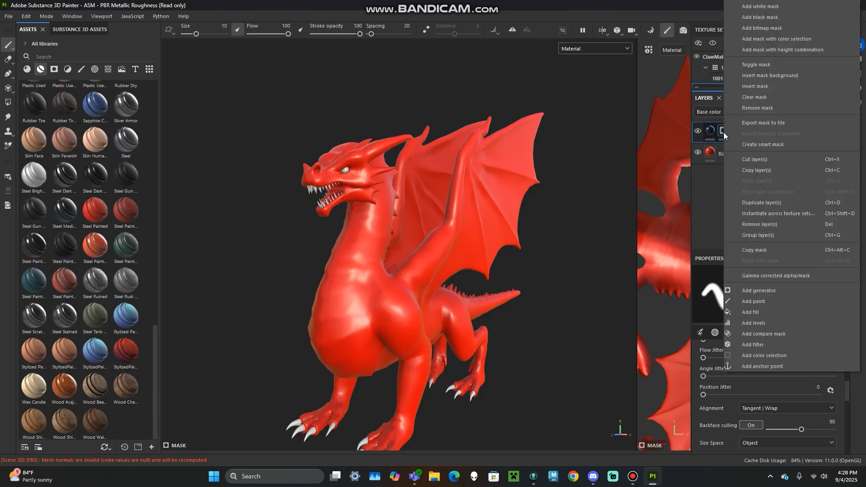
{"action": "left_click", "coordinate": [755, 292]}
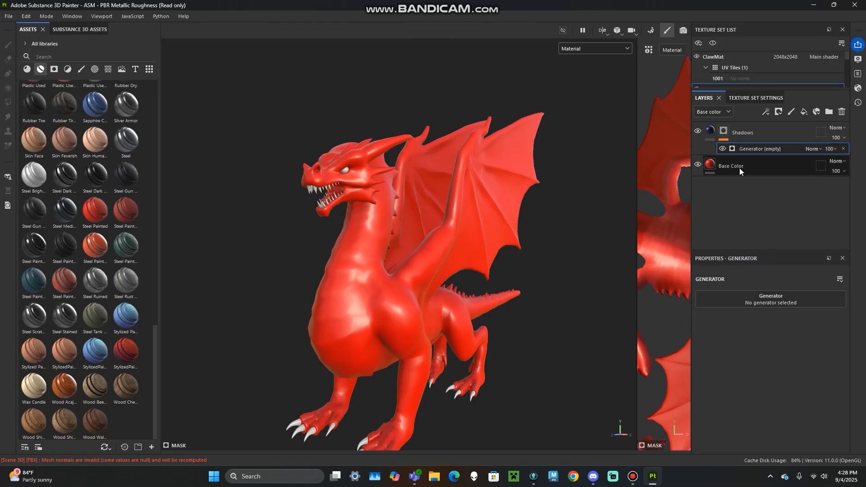
{"action": "left_click", "coordinate": [771, 297]}
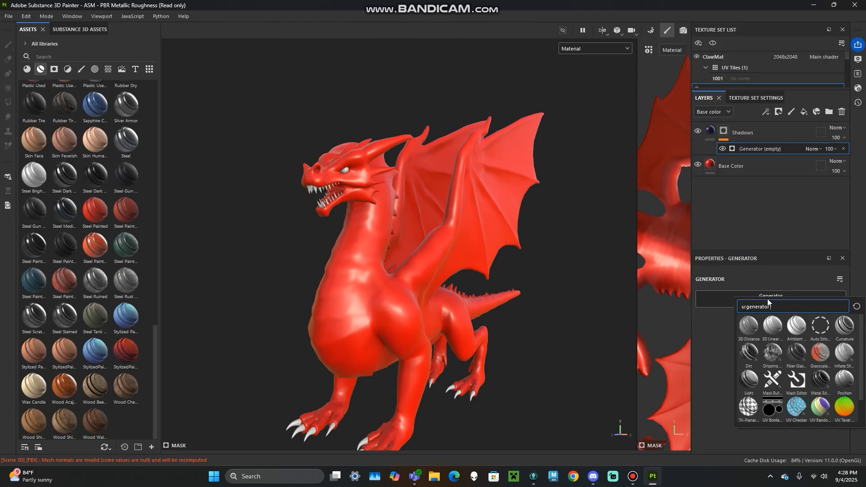
{"action": "mouse_move", "coordinate": [769, 331]}
{"action": "left_click", "coordinate": [749, 380]}
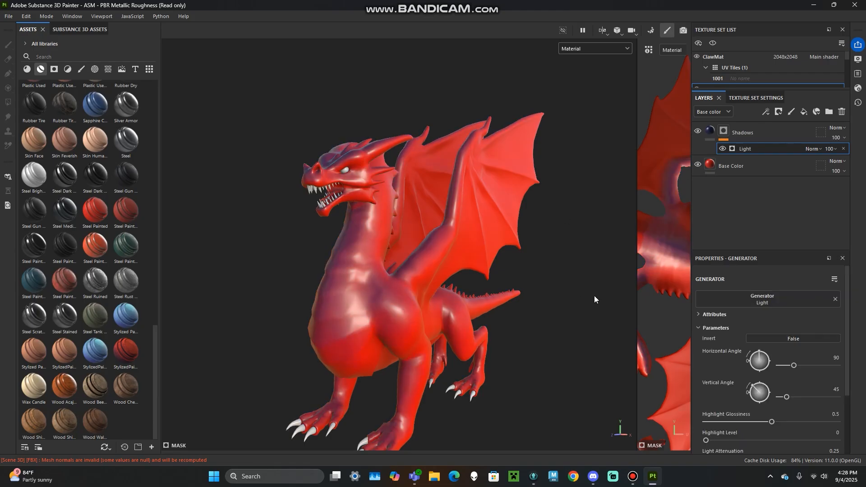
Step: Display only the Mask channel in the 3D view and inspect the Light generator's mask on the dragon
{"action": "left_click", "coordinate": [574, 50]}
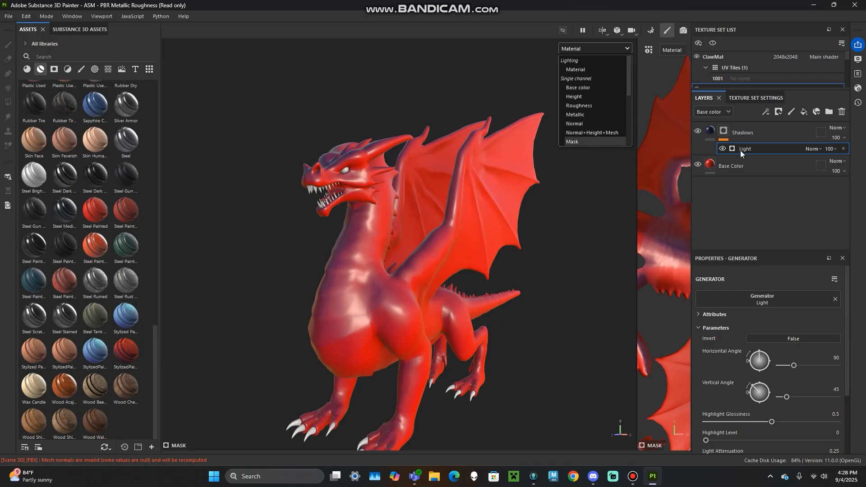
{"action": "left_click", "coordinate": [582, 143]}
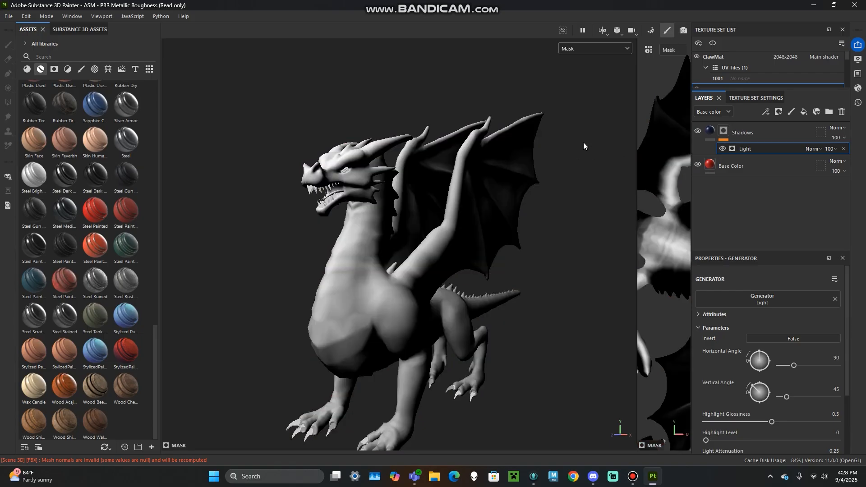
{"action": "mouse_move", "coordinate": [529, 275]}
{"action": "left_mouse_down", "text": "alt"}
{"action": "mouse_move", "coordinate": [294, 278]}
{"action": "mouse_move", "coordinate": [592, 257]}
{"action": "mouse_move", "coordinate": [555, 257]}
{"action": "mouse_move", "coordinate": [535, 281]}
{"action": "mouse_move", "coordinate": [523, 281]}
{"action": "left_mouse_up", "text": "alt"}
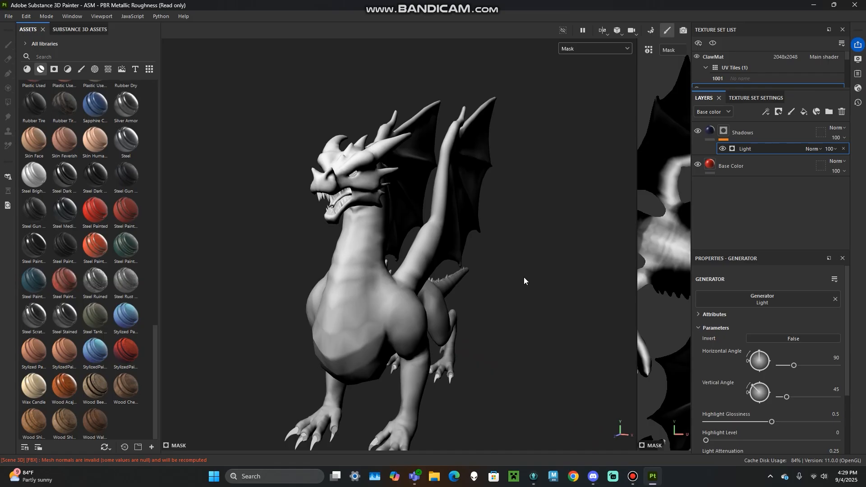
{"action": "left_click_drag", "start_coordinate": [443, 255], "coordinate": [334, 190], "text": "alt"}
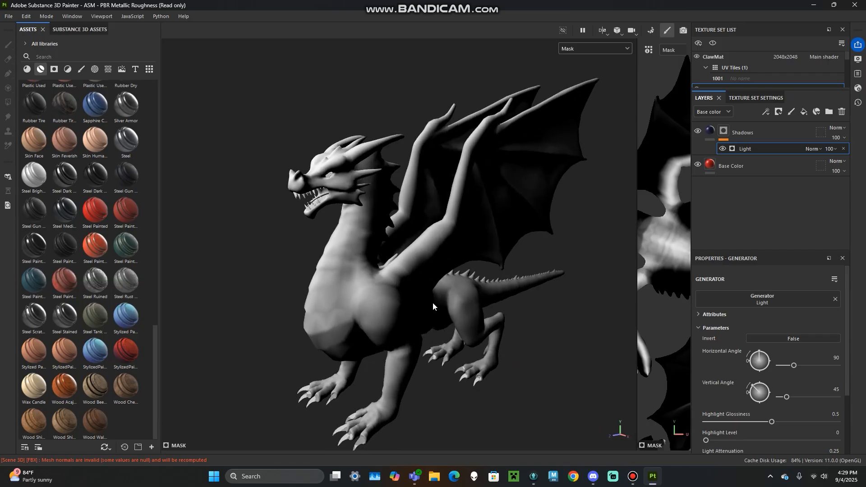
Step: Display the Base color channel in the 3D view and inspect the navy shading over the red
{"action": "left_click", "coordinate": [584, 48]}
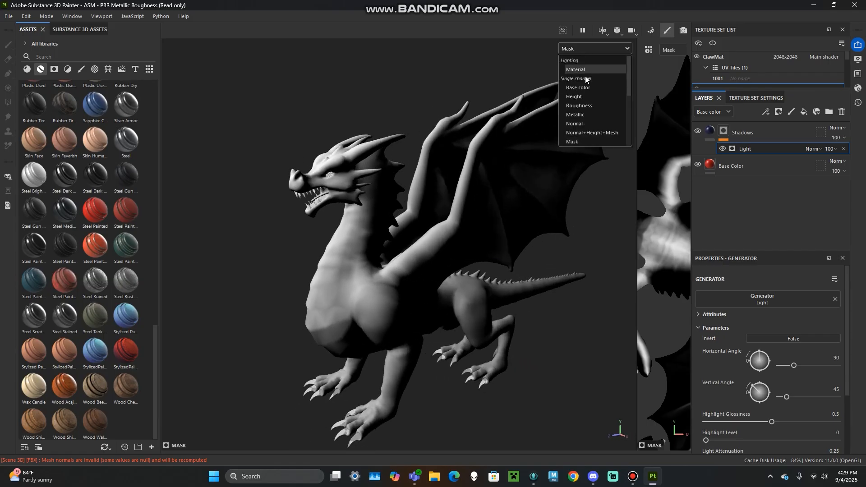
{"action": "left_click", "coordinate": [585, 88]}
{"action": "left_click_drag", "start_coordinate": [421, 206], "coordinate": [336, 179], "text": "alt"}
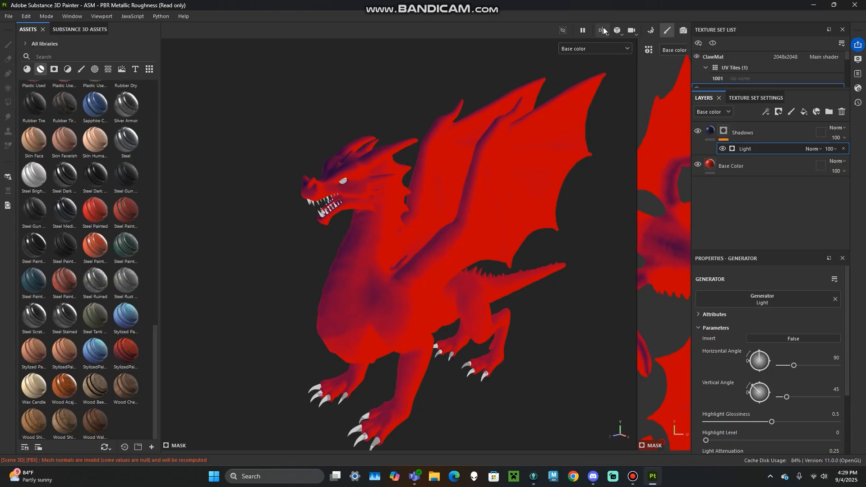
{"action": "left_click_drag", "start_coordinate": [495, 242], "coordinate": [579, 167], "text": "alt"}
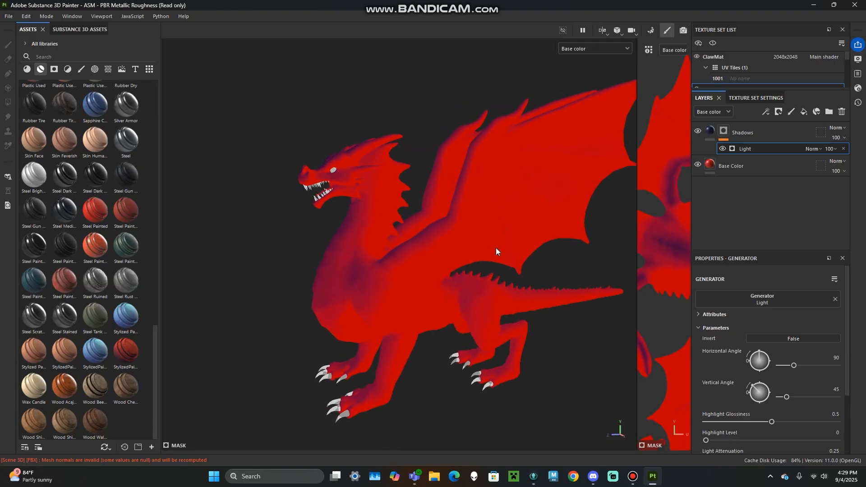
Step: Return the 3D view to the Mask channel and examine the dragon's light and dark areas from several angles
{"action": "left_click", "coordinate": [588, 49]}
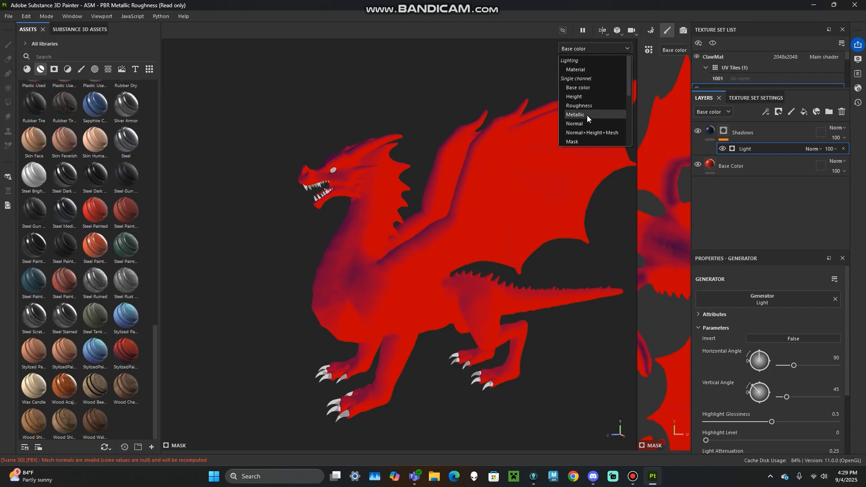
{"action": "left_click", "coordinate": [581, 140]}
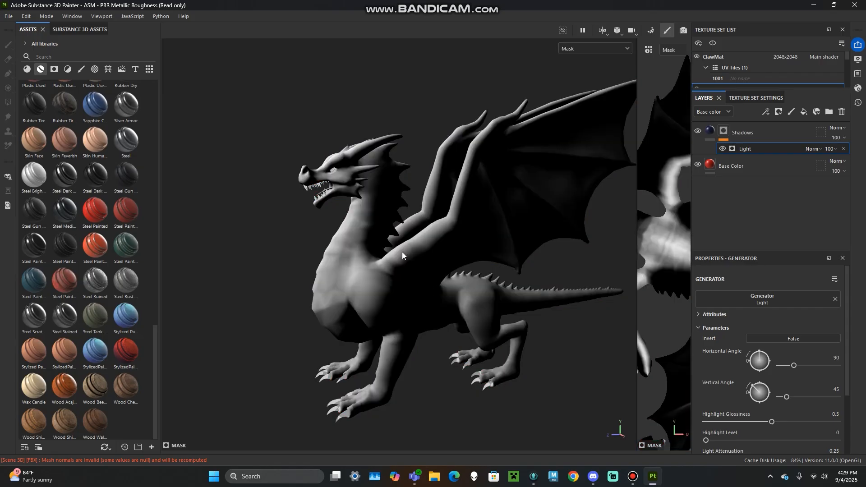
{"action": "left_click_drag", "start_coordinate": [456, 281], "coordinate": [483, 256], "text": "alt"}
{"action": "scroll", "coordinate": [465, 264], "scroll_direction": "up", "scroll_amount": 3}
{"action": "middle_click_drag", "start_coordinate": [447, 269], "coordinate": [448, 237], "text": "alt"}
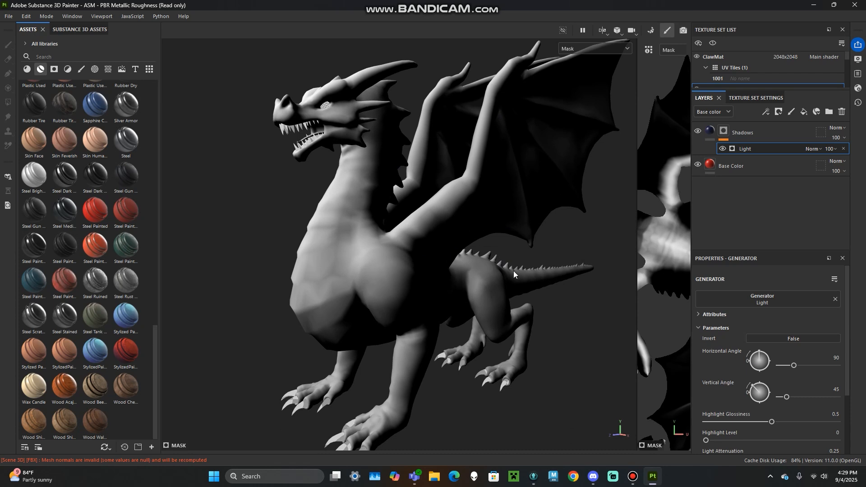
{"action": "left_click_drag", "start_coordinate": [513, 271], "coordinate": [474, 264], "text": "alt"}
{"action": "scroll", "coordinate": [451, 252], "scroll_direction": "down", "scroll_amount": 2}
{"action": "middle_click_drag", "start_coordinate": [433, 247], "coordinate": [475, 234], "text": "alt"}
{"action": "mouse_move", "coordinate": [475, 235]}
{"action": "left_mouse_down", "text": "alt"}
{"action": "mouse_move", "coordinate": [358, 230]}
{"action": "mouse_move", "coordinate": [465, 226]}
{"action": "left_mouse_up", "text": "alt"}
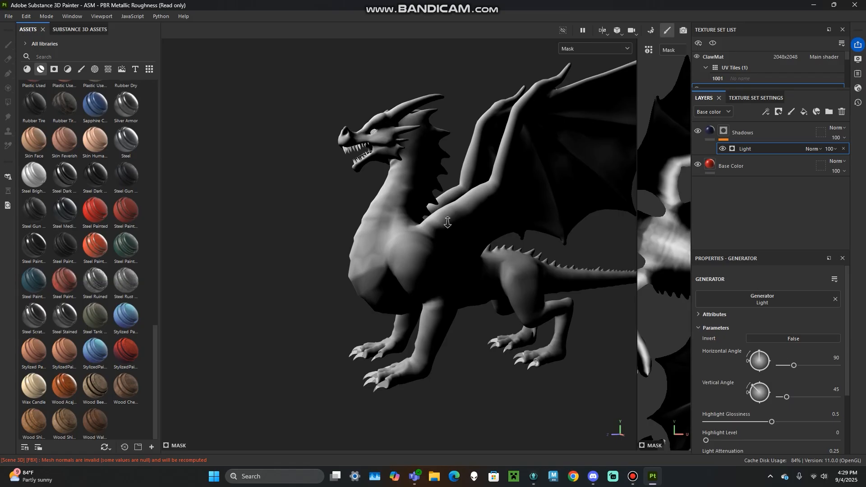
{"action": "right_click_drag", "start_coordinate": [465, 225], "coordinate": [432, 206], "text": "alt"}
{"action": "middle_click_drag", "start_coordinate": [432, 206], "coordinate": [410, 220], "text": "alt"}
{"action": "mouse_move", "coordinate": [410, 221]}
{"action": "left_mouse_down", "text": "alt"}
{"action": "mouse_move", "coordinate": [568, 216]}
{"action": "mouse_move", "coordinate": [393, 223]}
{"action": "left_mouse_up", "text": "alt"}
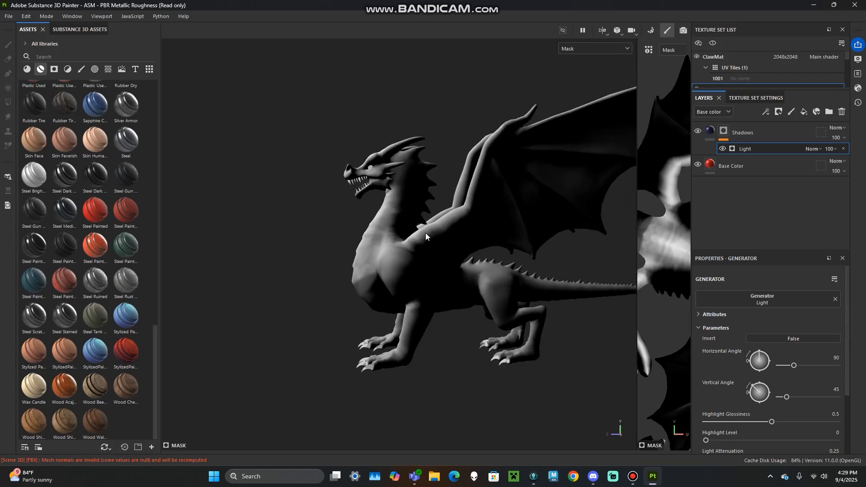
{"action": "left_click_drag", "start_coordinate": [465, 245], "coordinate": [480, 249], "text": "alt"}
{"action": "middle_click_drag", "start_coordinate": [480, 249], "coordinate": [454, 256], "text": "alt"}
{"action": "left_click_drag", "start_coordinate": [464, 256], "coordinate": [435, 258], "text": "alt"}
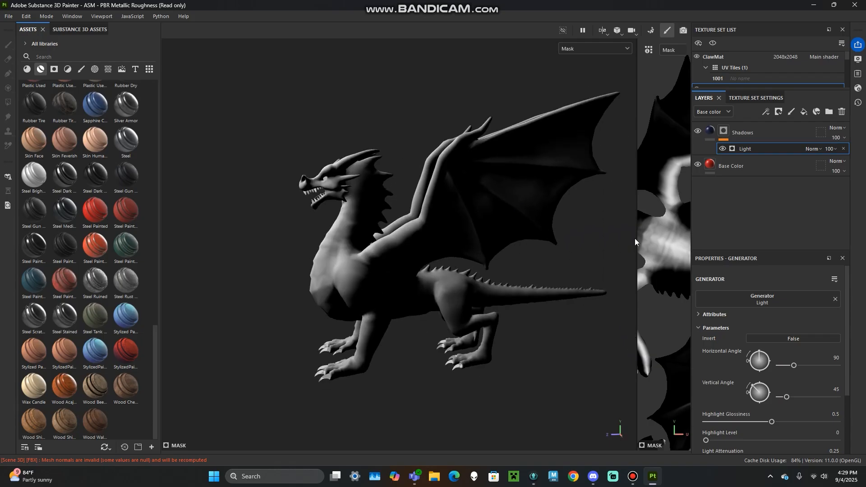
Step: Try adjusting the Light generator's Highlight Level and undo the change
{"action": "scroll", "coordinate": [752, 412], "scroll_direction": "down", "scroll_amount": 2}
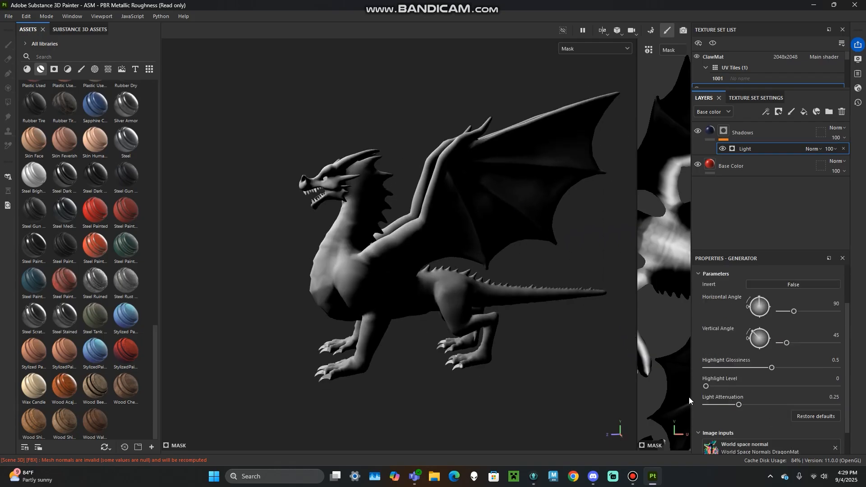
{"action": "mouse_move", "coordinate": [708, 385]}
{"action": "left_mouse_down"}
{"action": "mouse_move", "coordinate": [770, 385]}
{"action": "mouse_move", "coordinate": [744, 405]}
{"action": "mouse_move", "coordinate": [782, 401]}
{"action": "mouse_move", "coordinate": [695, 404]}
{"action": "left_mouse_up"}
{"action": "key", "text": "ctrl+z"}
{"action": "key", "text": "ctrl+z"}
Step: Set the Light generator's Highlight Glossiness to 0.28 and check the mask from several angles
{"action": "mouse_move", "coordinate": [769, 367]}
{"action": "left_mouse_down"}
{"action": "mouse_move", "coordinate": [798, 367]}
{"action": "mouse_move", "coordinate": [749, 368]}
{"action": "left_mouse_up"}
{"action": "left_click_drag", "start_coordinate": [627, 311], "coordinate": [404, 302], "text": "alt"}
{"action": "right_click_drag", "start_coordinate": [404, 302], "coordinate": [494, 304], "text": "alt"}
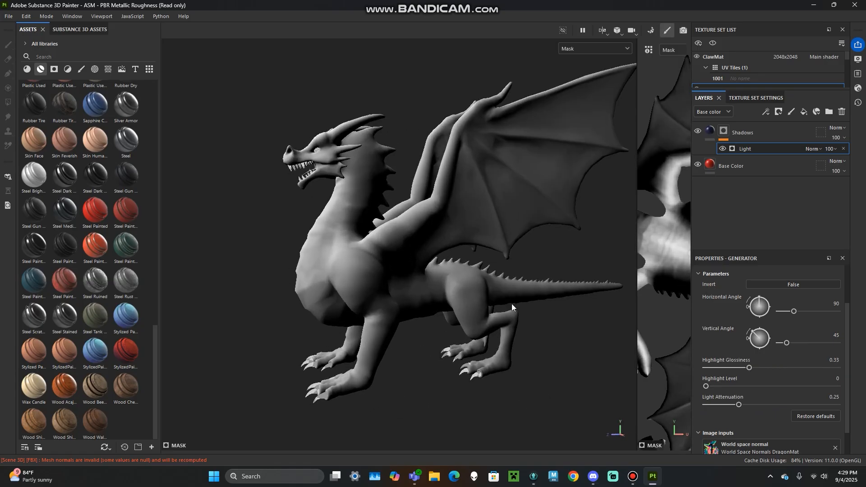
{"action": "mouse_move", "coordinate": [750, 368]}
{"action": "left_mouse_down"}
{"action": "mouse_move", "coordinate": [730, 368]}
{"action": "mouse_move", "coordinate": [743, 368]}
{"action": "left_mouse_up"}
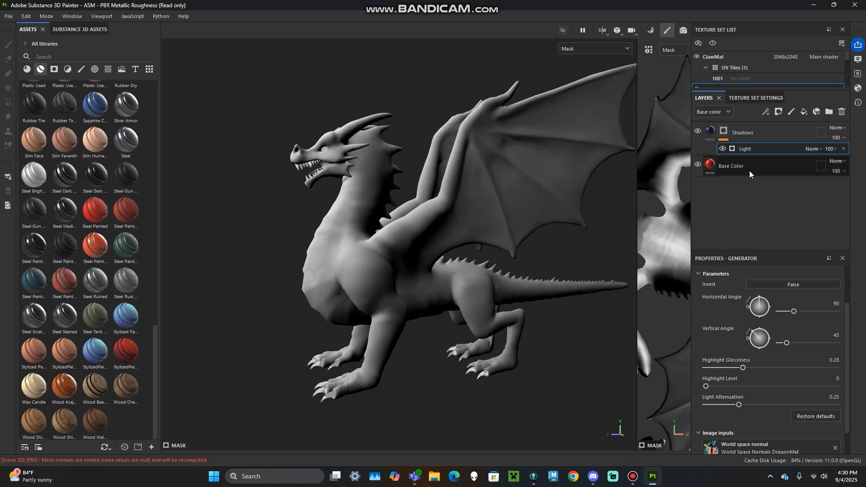
{"action": "left_click_drag", "start_coordinate": [402, 248], "coordinate": [528, 388], "text": "alt"}
{"action": "left_click_drag", "start_coordinate": [389, 315], "coordinate": [467, 360], "text": "alt"}
{"action": "middle_click_drag", "start_coordinate": [388, 290], "coordinate": [468, 348], "text": "alt"}
{"action": "left_click_drag", "start_coordinate": [468, 348], "coordinate": [533, 264], "text": "alt"}
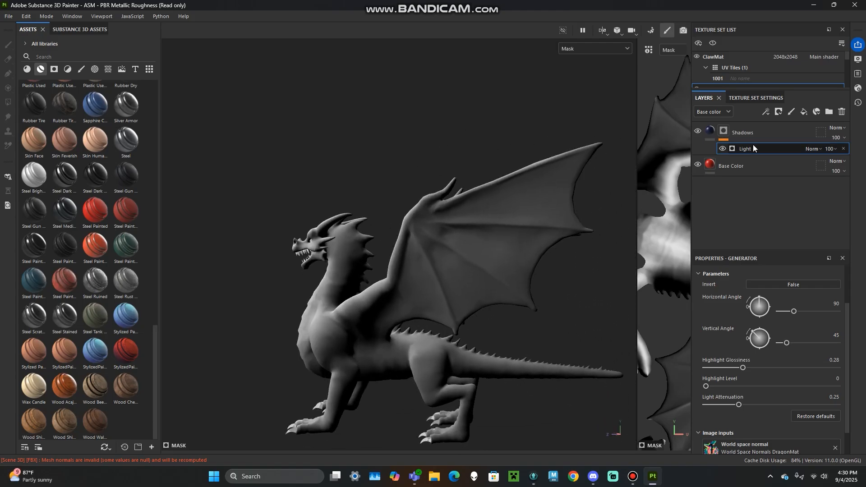
Step: Add a second generator to the Shadows mask above the existing one and set it to Light
{"action": "left_click", "coordinate": [724, 131]}
{"action": "right_click", "coordinate": [725, 132]}
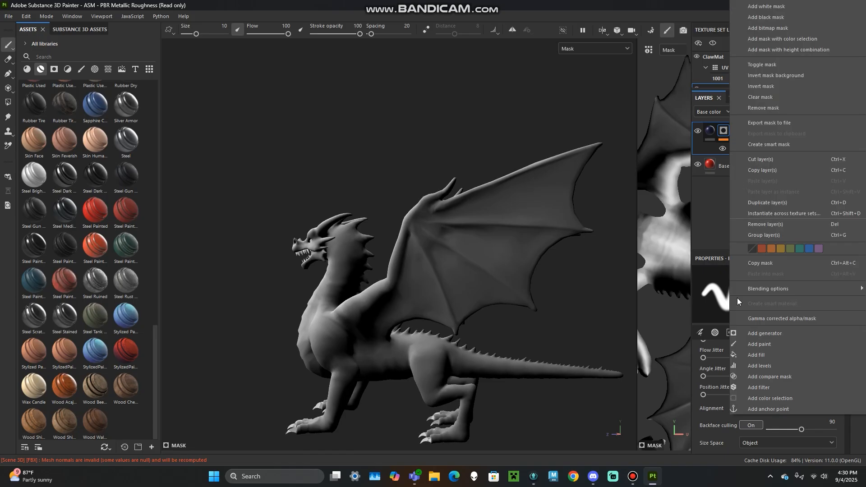
{"action": "left_click", "coordinate": [760, 333]}
{"action": "left_click", "coordinate": [752, 161]}
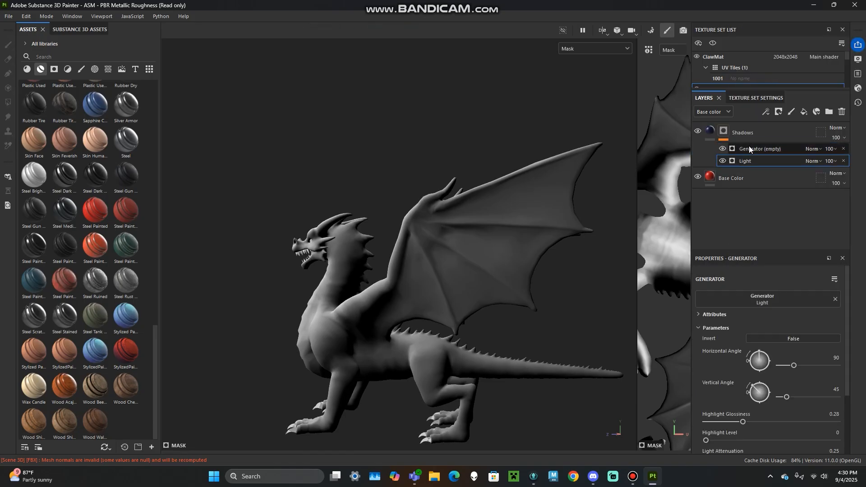
{"action": "left_click", "coordinate": [749, 147]}
{"action": "left_click", "coordinate": [771, 297]}
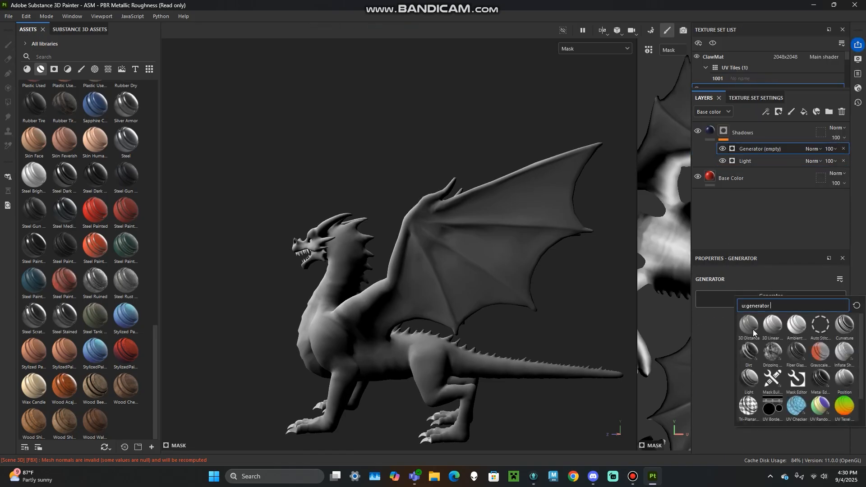
{"action": "left_click", "coordinate": [750, 378]}
Step: Set the upper Light generator's Vertical Angle to 90 and its Highlight Glossiness to 0.28
{"action": "left_click_drag", "start_coordinate": [451, 348], "coordinate": [406, 311], "text": "alt"}
{"action": "left_click_drag", "start_coordinate": [754, 391], "coordinate": [760, 385]}
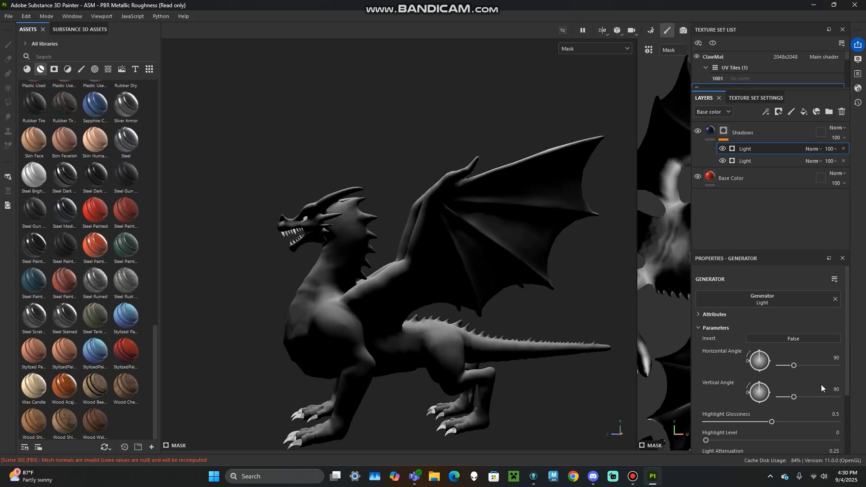
{"action": "left_click_drag", "start_coordinate": [445, 332], "coordinate": [260, 332], "text": "alt"}
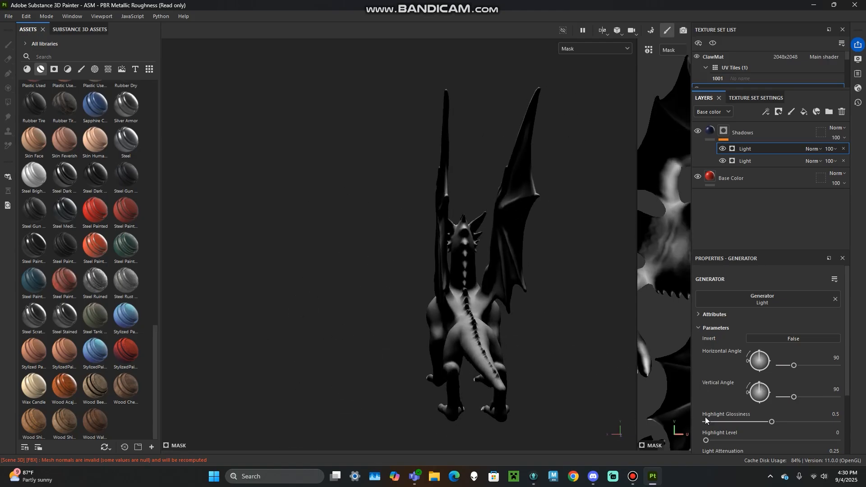
{"action": "left_click_drag", "start_coordinate": [772, 422], "coordinate": [743, 421]}
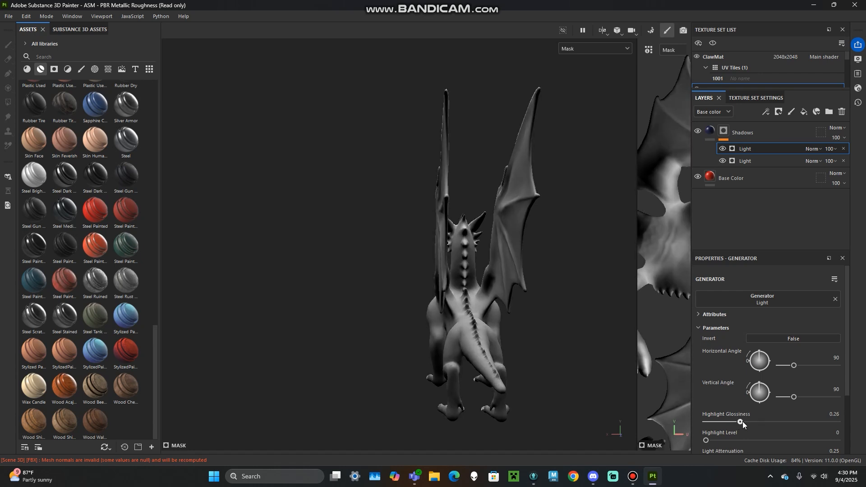
Step: Toggle the upper Light generator's visibility several times to compare the mask with and without it, leaving it shown
{"action": "left_click_drag", "start_coordinate": [410, 296], "coordinate": [483, 292], "text": "alt"}
{"action": "left_click", "coordinate": [723, 149]}
{"action": "left_click", "coordinate": [722, 149]}
{"action": "left_click", "coordinate": [722, 149]}
{"action": "left_click", "coordinate": [721, 150]}
{"action": "left_click", "coordinate": [721, 151]}
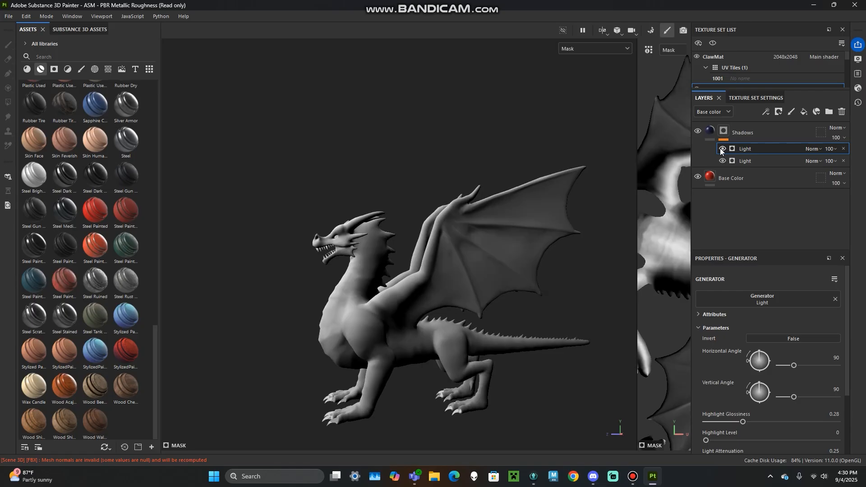
{"action": "left_click", "coordinate": [721, 149]}
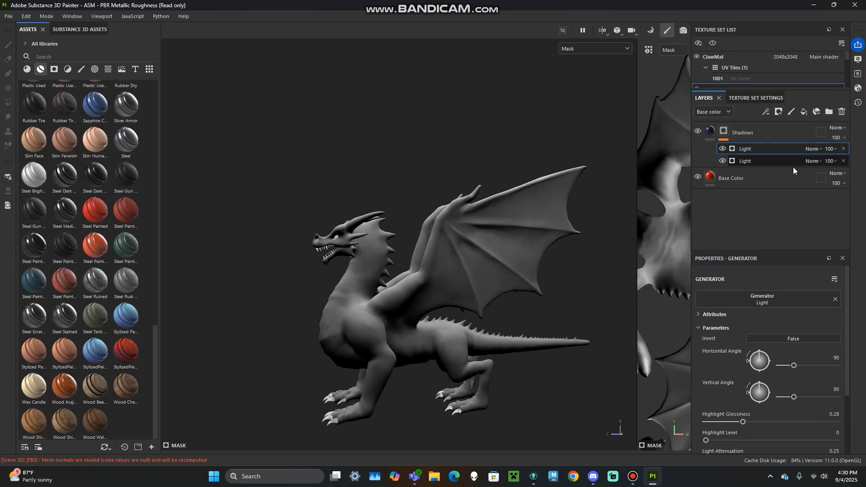
Step: Set the upper Light generator's blending mode to Multiply and check the combined mask on the dragon
{"action": "left_click", "coordinate": [818, 149]}
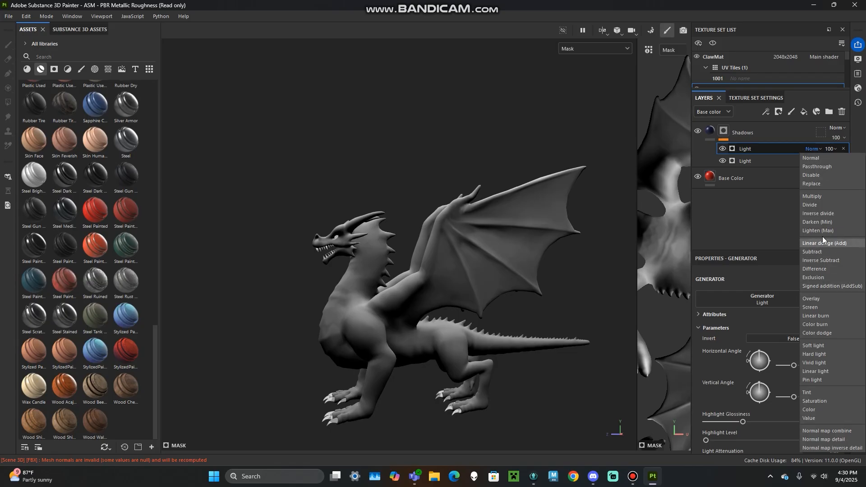
{"action": "left_click", "coordinate": [817, 196]}
{"action": "left_click_drag", "start_coordinate": [456, 287], "coordinate": [444, 270], "text": "alt"}
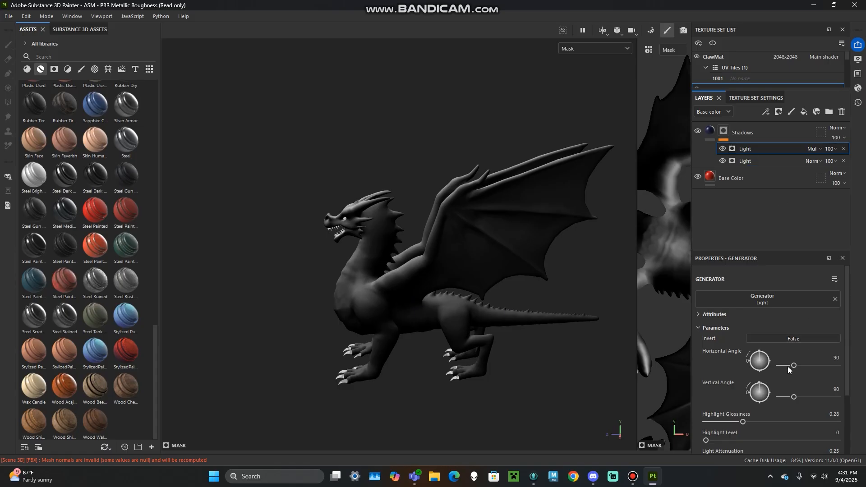
Step: Lower the upper Light generator's Highlight Glossiness to 0.18
{"action": "scroll", "coordinate": [743, 408], "scroll_direction": "down", "scroll_amount": 3}
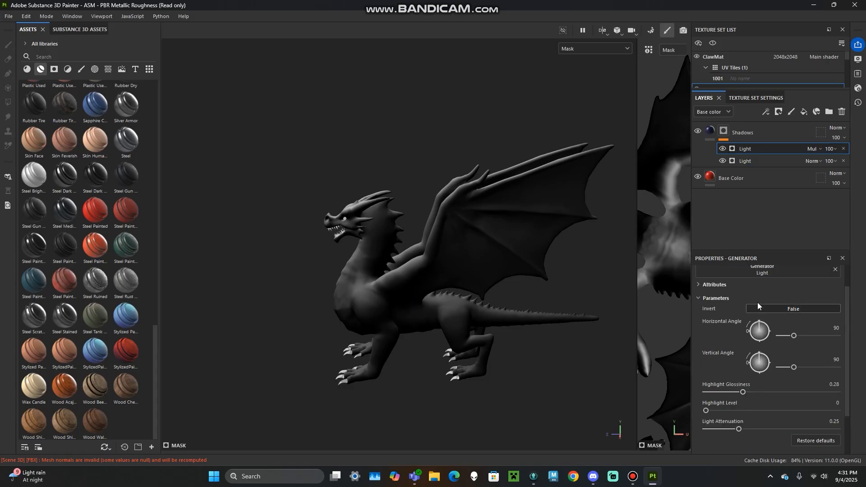
{"action": "left_click", "coordinate": [698, 284]}
{"action": "scroll", "coordinate": [698, 285], "scroll_direction": "down", "scroll_amount": 5}
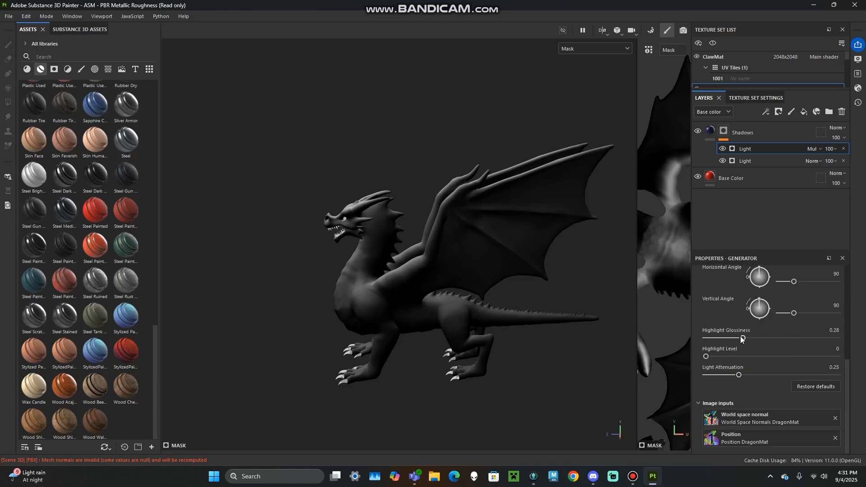
{"action": "left_click_drag", "start_coordinate": [739, 339], "coordinate": [727, 342]}
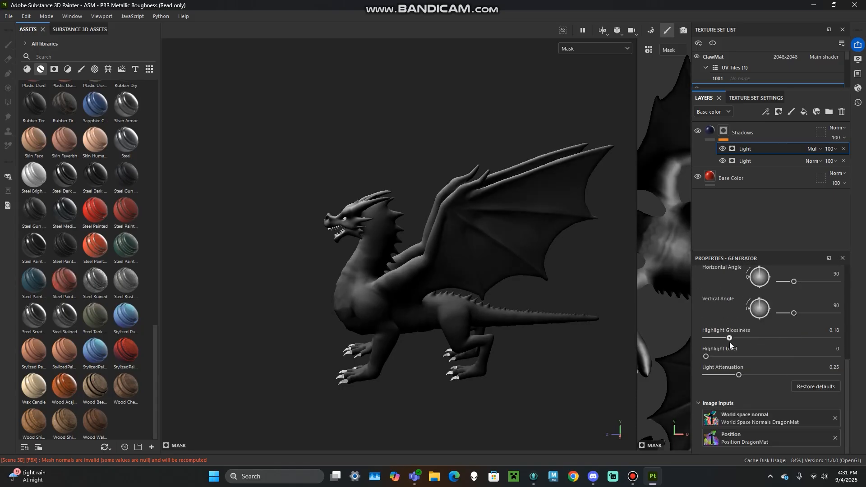
Step: Display only the base color channel and look at the navy shading on the dragon from the side
{"action": "left_click", "coordinate": [748, 162]}
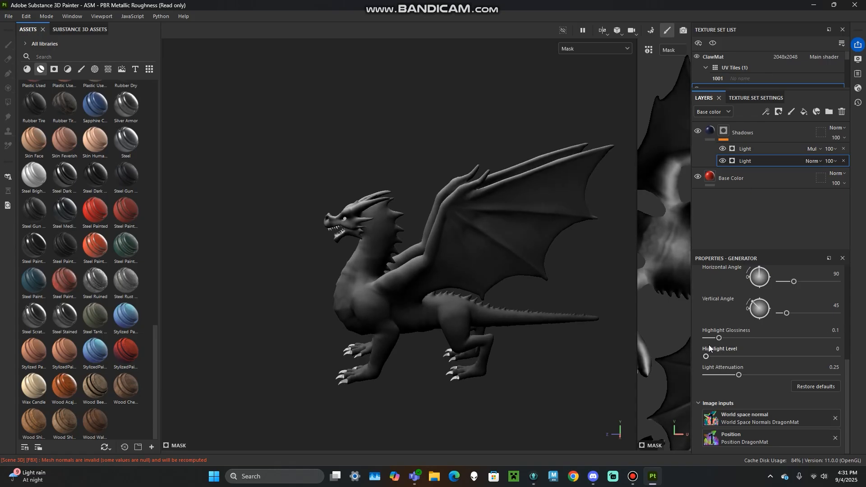
{"action": "mouse_move", "coordinate": [501, 282]}
{"action": "left_mouse_down", "text": "alt"}
{"action": "mouse_move", "coordinate": [698, 264]}
{"action": "mouse_move", "coordinate": [488, 277]}
{"action": "left_mouse_up", "text": "alt"}
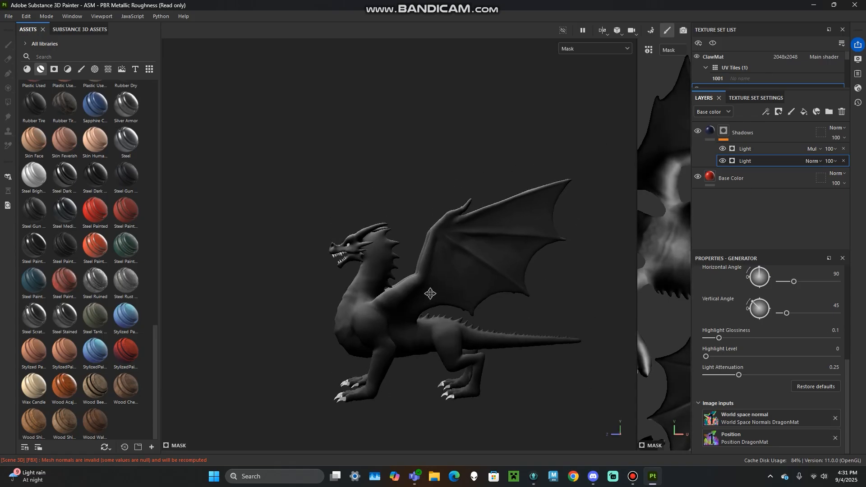
{"action": "left_click", "coordinate": [581, 49]}
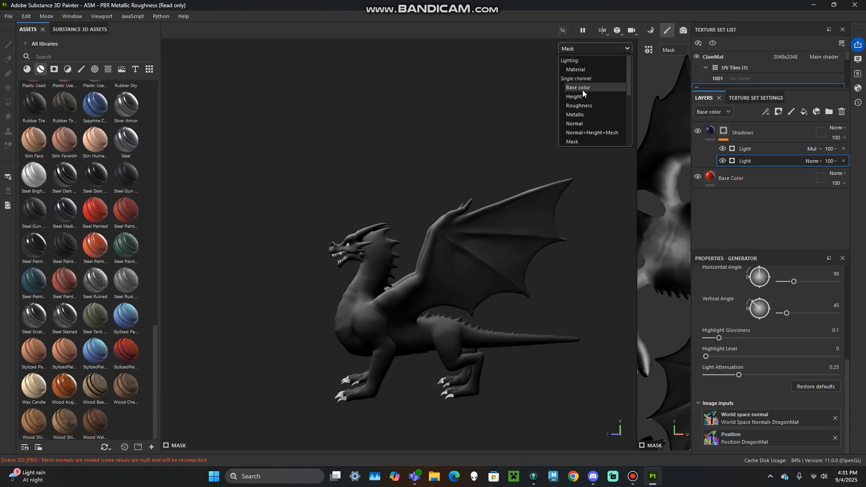
{"action": "left_click", "coordinate": [583, 88]}
{"action": "left_click_drag", "start_coordinate": [518, 177], "coordinate": [588, 177], "text": "alt"}
{"action": "left_click_drag", "start_coordinate": [505, 289], "coordinate": [252, 271], "text": "alt"}
Step: Invert the lower Light generator in the Shadows mask and raise its Highlight Glossiness to about 0.25
{"action": "left_click", "coordinate": [757, 149]}
{"action": "scroll", "coordinate": [764, 321], "scroll_direction": "up", "scroll_amount": 3}
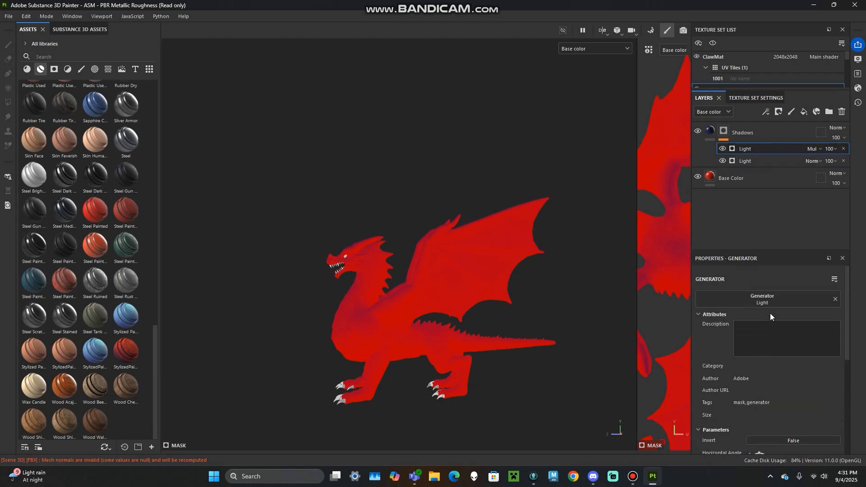
{"action": "left_click", "coordinate": [698, 314]}
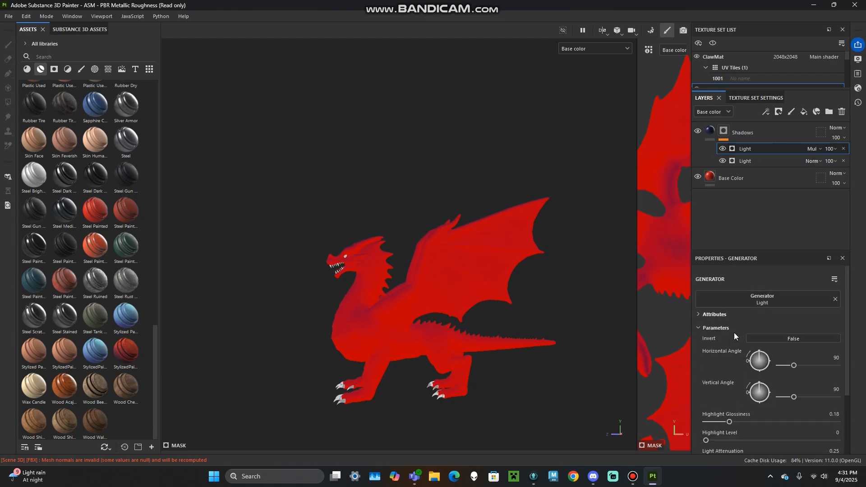
{"action": "left_click", "coordinate": [754, 161]}
{"action": "left_click", "coordinate": [773, 338]}
{"action": "left_click_drag", "start_coordinate": [541, 345], "coordinate": [409, 314], "text": "alt"}
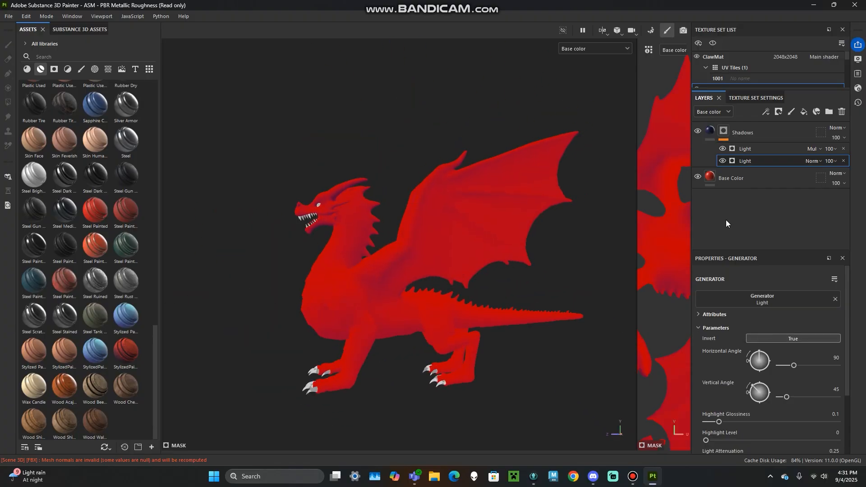
{"action": "left_click_drag", "start_coordinate": [451, 231], "coordinate": [494, 240], "text": "alt"}
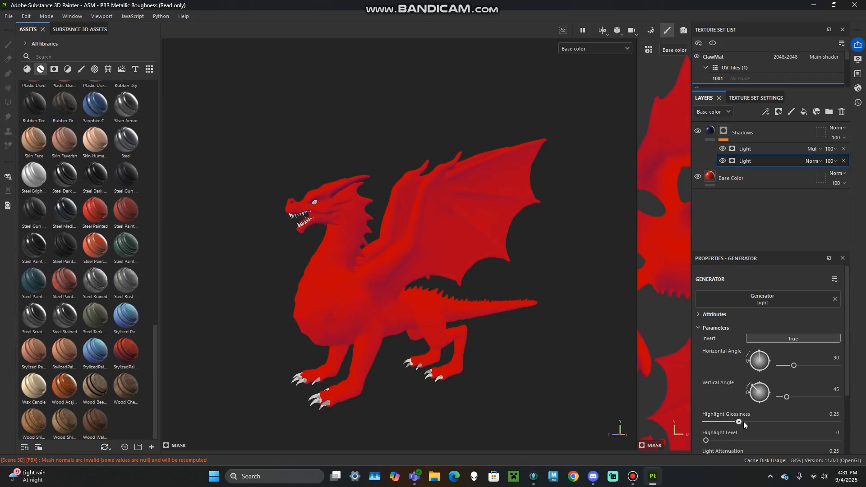
Step: Invert the upper Light generator and set its Highlight Glossiness to 0.45, checking the shading around the dragon
{"action": "left_click", "coordinate": [736, 149]}
{"action": "left_click_drag", "start_coordinate": [770, 426], "coordinate": [765, 426]}
{"action": "mouse_move", "coordinate": [474, 246]}
{"action": "left_mouse_down", "text": "alt"}
{"action": "mouse_move", "coordinate": [423, 240]}
{"action": "mouse_move", "coordinate": [467, 234]}
{"action": "left_mouse_up", "text": "alt"}
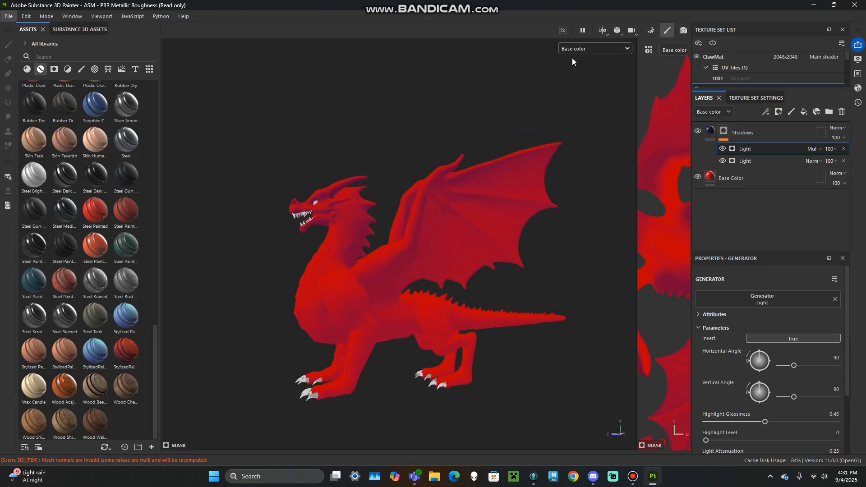
{"action": "left_click_drag", "start_coordinate": [501, 189], "coordinate": [547, 194], "text": "alt"}
{"action": "scroll", "coordinate": [544, 192], "scroll_direction": "down", "scroll_amount": 2}
{"action": "mouse_move", "coordinate": [438, 175]}
{"action": "left_mouse_down", "text": "alt"}
{"action": "mouse_move", "coordinate": [454, 178]}
{"action": "mouse_move", "coordinate": [446, 175]}
{"action": "left_mouse_up", "text": "alt"}
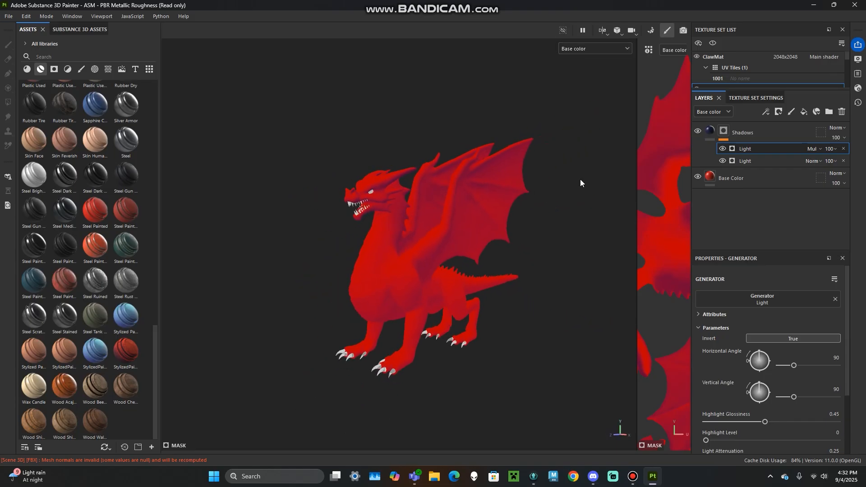
Step: Hide and show the Shadows layer to compare the dragon with and without its shading
{"action": "left_click", "coordinate": [698, 132]}
{"action": "left_click", "coordinate": [698, 131]}
{"action": "left_click_drag", "start_coordinate": [525, 228], "coordinate": [434, 266], "text": "alt"}
{"action": "scroll", "coordinate": [518, 263], "scroll_direction": "up", "scroll_amount": 2}
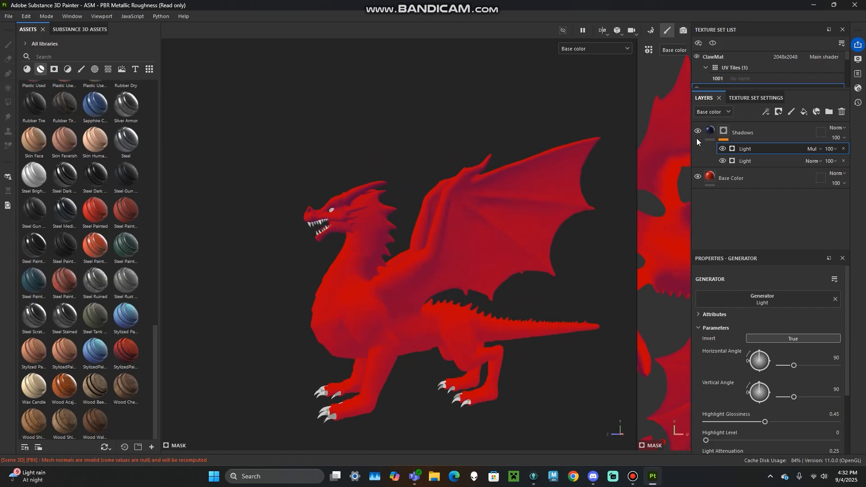
Step: Add a fill layer above Shadows and set its base color to a dark red
{"action": "left_click", "coordinate": [757, 126]}
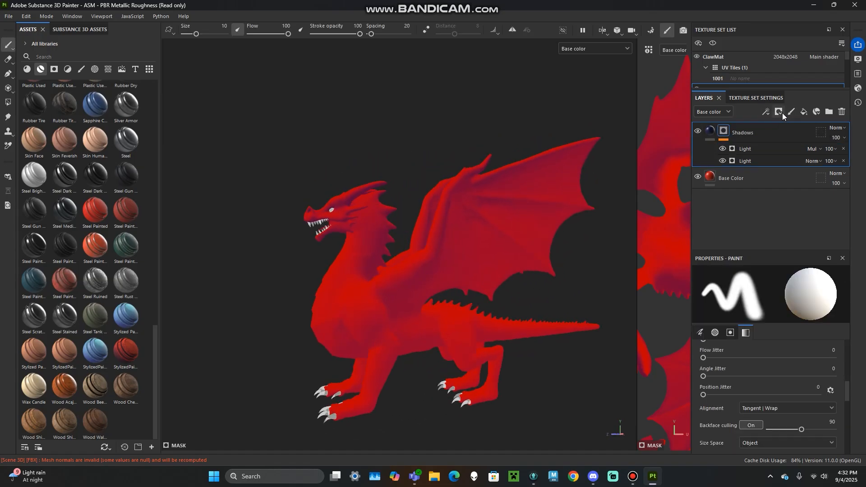
{"action": "left_click", "coordinate": [782, 113]}
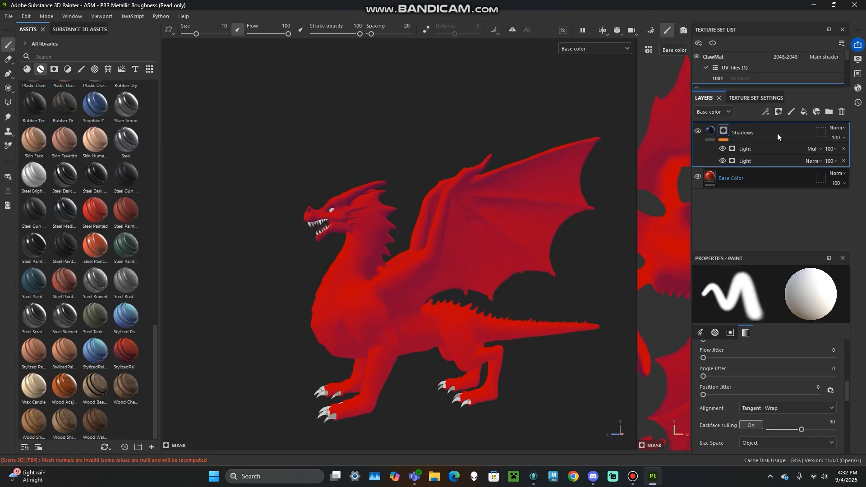
{"action": "left_click", "coordinate": [804, 112]}
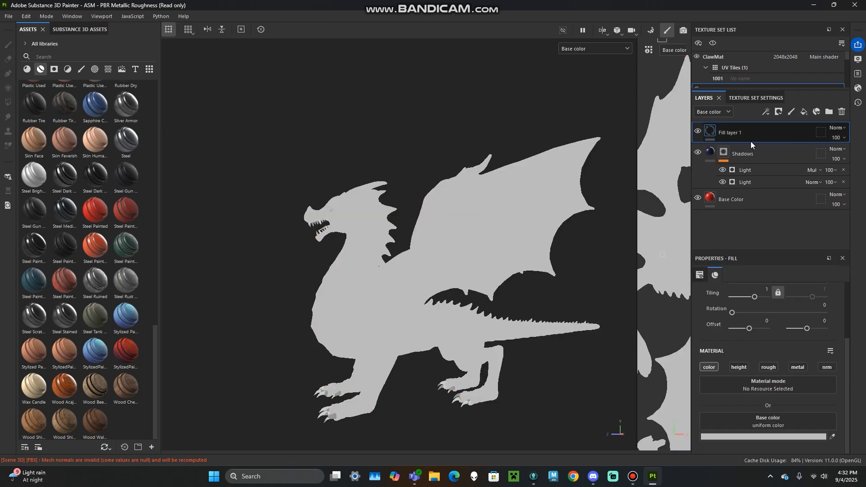
{"action": "left_click", "coordinate": [763, 437]}
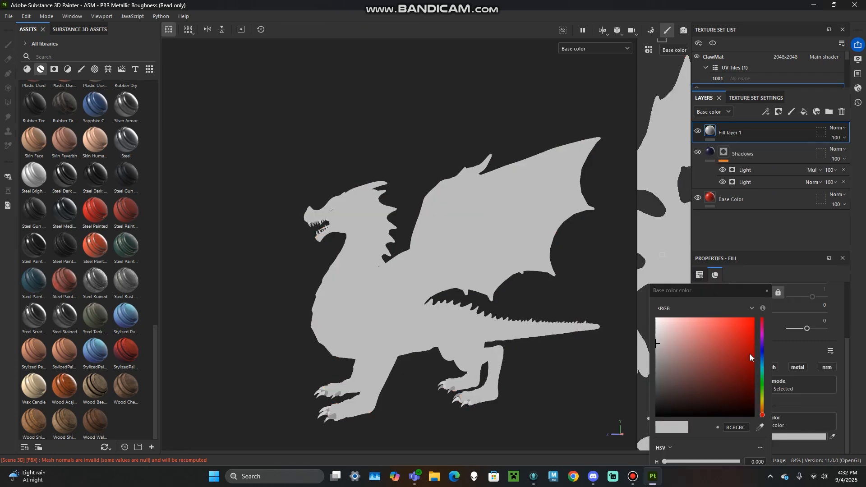
{"action": "left_click_drag", "start_coordinate": [748, 359], "coordinate": [742, 385]}
{"action": "left_click", "coordinate": [766, 291]}
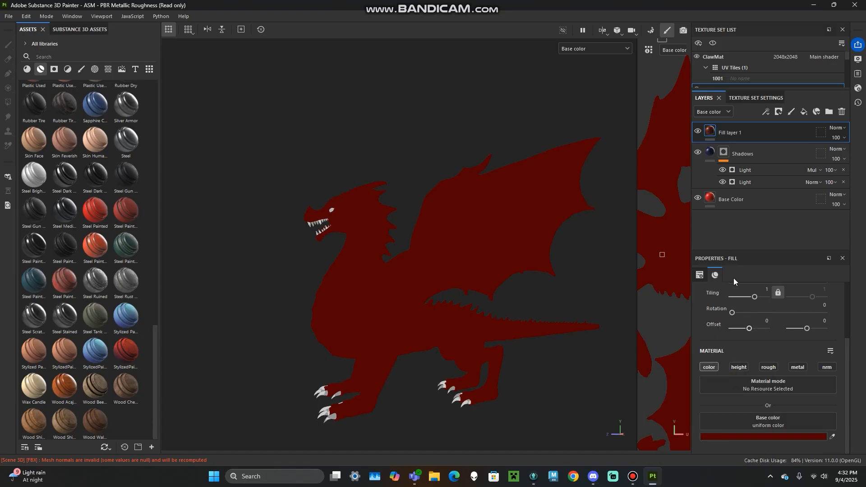
Step: Add a black mask to the dark red fill layer and give it an Ambient Occlusion generator
{"action": "left_click", "coordinate": [779, 112]}
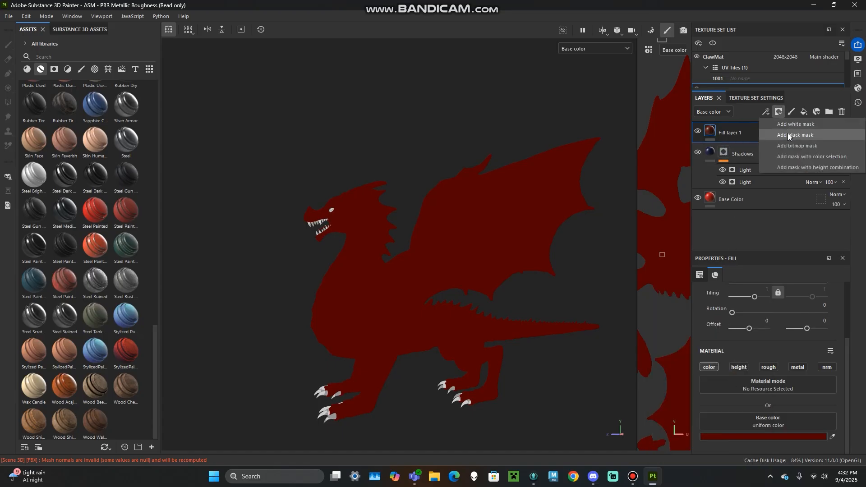
{"action": "left_click", "coordinate": [789, 135]}
{"action": "right_click", "coordinate": [725, 132]}
{"action": "left_click", "coordinate": [759, 291]}
{"action": "left_click", "coordinate": [762, 294]}
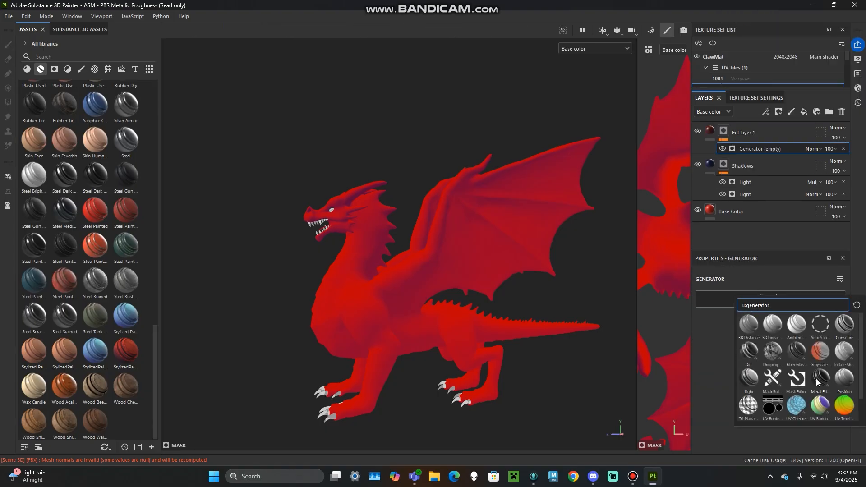
{"action": "left_click", "coordinate": [796, 325]}
Step: Display the dark red layer's mask in the viewport and inspect the ambient occlusion on the dragon
{"action": "left_click_drag", "start_coordinate": [395, 310], "coordinate": [607, 217], "text": "alt"}
{"action": "right_click", "coordinate": [722, 132]}
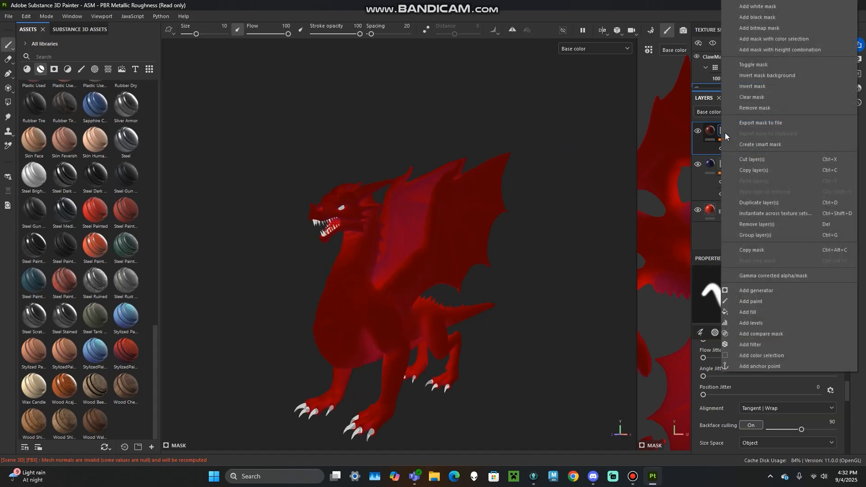
{"action": "left_click", "coordinate": [595, 48]}
{"action": "left_click", "coordinate": [598, 141]}
{"action": "mouse_move", "coordinate": [495, 240]}
{"action": "left_mouse_down", "text": "alt"}
{"action": "mouse_move", "coordinate": [413, 242]}
{"action": "mouse_move", "coordinate": [591, 235]}
{"action": "mouse_move", "coordinate": [493, 252]}
{"action": "mouse_move", "coordinate": [474, 308]}
{"action": "mouse_move", "coordinate": [496, 328]}
{"action": "mouse_move", "coordinate": [375, 293]}
{"action": "mouse_move", "coordinate": [452, 325]}
{"action": "mouse_move", "coordinate": [316, 377]}
{"action": "mouse_move", "coordinate": [420, 322]}
{"action": "mouse_move", "coordinate": [417, 341]}
{"action": "mouse_move", "coordinate": [298, 350]}
{"action": "mouse_move", "coordinate": [272, 366]}
{"action": "mouse_move", "coordinate": [397, 298]}
{"action": "mouse_move", "coordinate": [520, 280]}
{"action": "mouse_move", "coordinate": [410, 251]}
{"action": "mouse_move", "coordinate": [398, 259]}
{"action": "left_mouse_up", "text": "alt"}
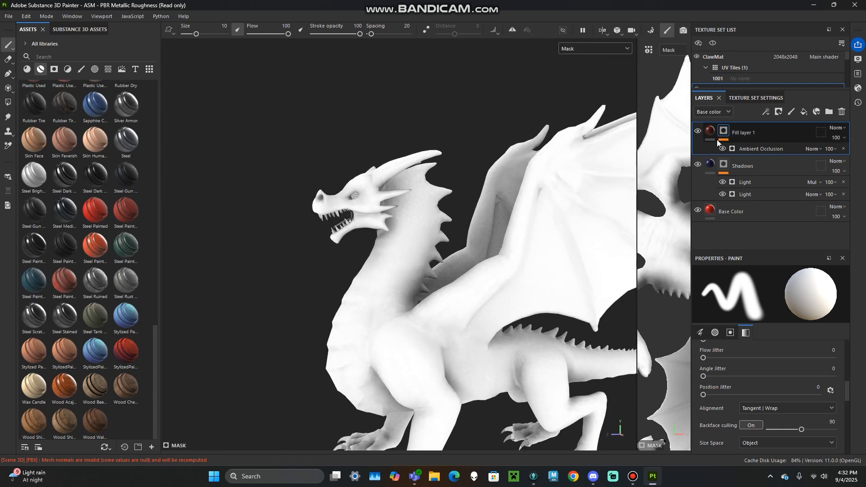
Step: Return the viewport to base color and set the Ambient Occlusion generator's Global Invert to True
{"action": "left_click", "coordinate": [749, 147]}
{"action": "left_click", "coordinate": [600, 49]}
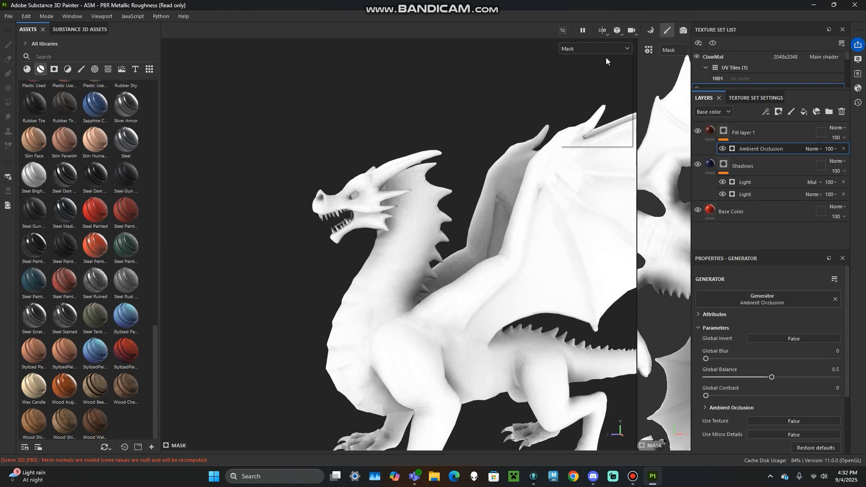
{"action": "left_click", "coordinate": [595, 86]}
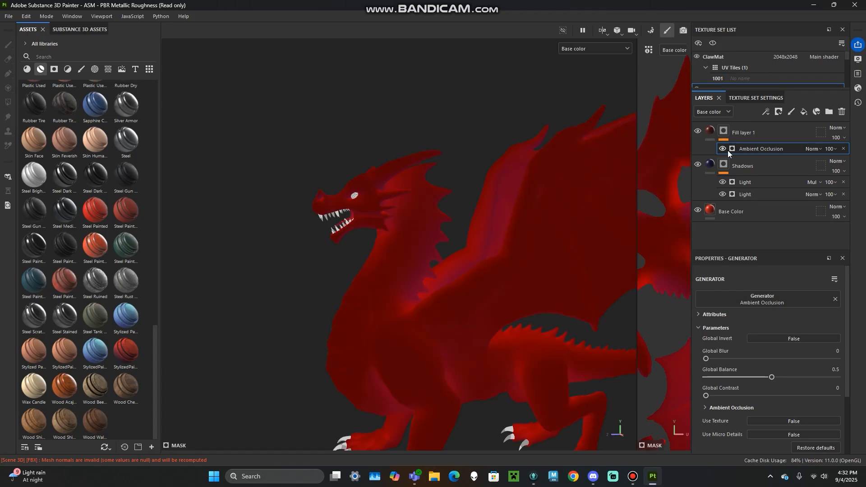
{"action": "left_click", "coordinate": [762, 338]}
{"action": "mouse_move", "coordinate": [494, 290]}
{"action": "left_mouse_down", "text": "alt"}
{"action": "mouse_move", "coordinate": [502, 280]}
{"action": "mouse_move", "coordinate": [305, 342]}
{"action": "mouse_move", "coordinate": [283, 338]}
{"action": "mouse_move", "coordinate": [479, 294]}
{"action": "mouse_move", "coordinate": [502, 267]}
{"action": "mouse_move", "coordinate": [396, 256]}
{"action": "mouse_move", "coordinate": [397, 273]}
{"action": "mouse_move", "coordinate": [358, 274]}
{"action": "left_mouse_up", "text": "alt"}
Step: Toggle the dark red occlusion layer's visibility several times to compare its effect, leaving it shown
{"action": "left_click", "coordinate": [698, 131]}
{"action": "left_click", "coordinate": [698, 131]}
{"action": "left_click", "coordinate": [698, 130]}
{"action": "left_click", "coordinate": [698, 131]}
{"action": "left_click", "coordinate": [698, 130]}
{"action": "left_click", "coordinate": [698, 131]}
{"action": "scroll", "coordinate": [446, 272], "scroll_direction": "down", "scroll_amount": 3}
{"action": "left_click_drag", "start_coordinate": [449, 274], "coordinate": [468, 230], "text": "alt"}
{"action": "middle_click_drag", "start_coordinate": [467, 229], "coordinate": [526, 220]}
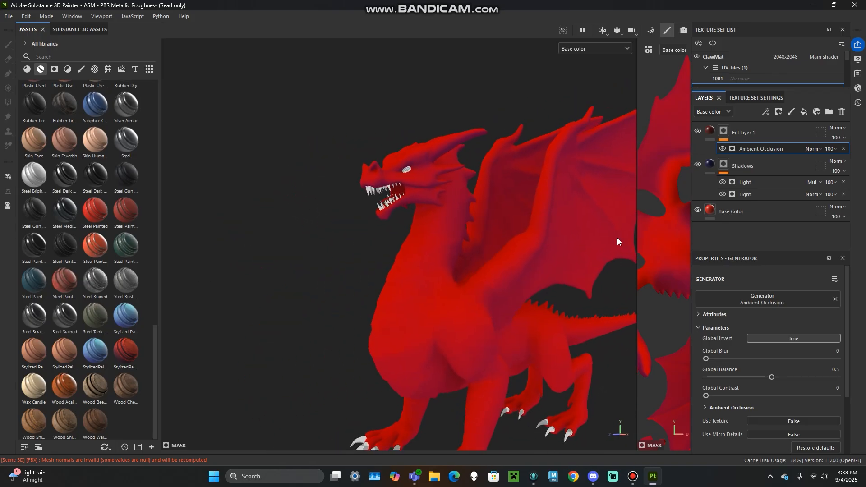
Step: Search the filter assets for "oil" and add the MatFx Oil Paint filter at the top of the layer stack
{"action": "left_click", "coordinate": [722, 131]}
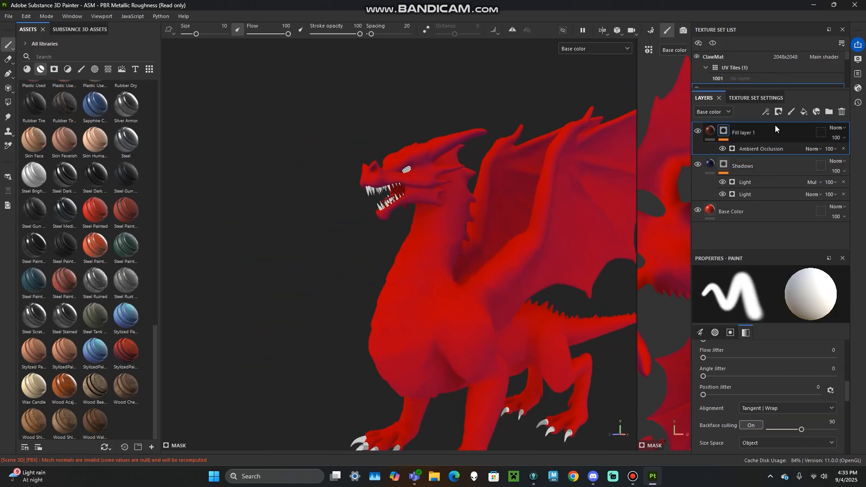
{"action": "left_click", "coordinate": [67, 69]}
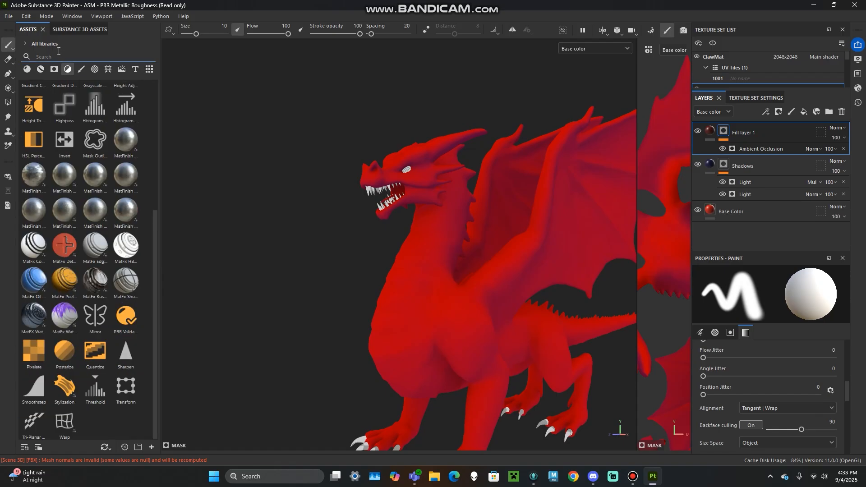
{"action": "left_click", "coordinate": [58, 54]}
{"action": "type", "text": "oil"}
{"action": "left_click_drag", "start_coordinate": [44, 112], "coordinate": [769, 122]}
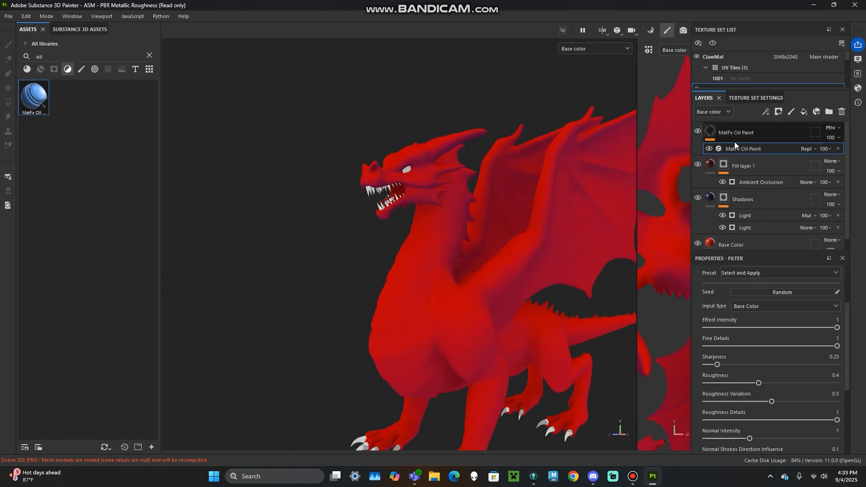
{"action": "left_click_drag", "start_coordinate": [476, 184], "coordinate": [470, 143], "text": "alt"}
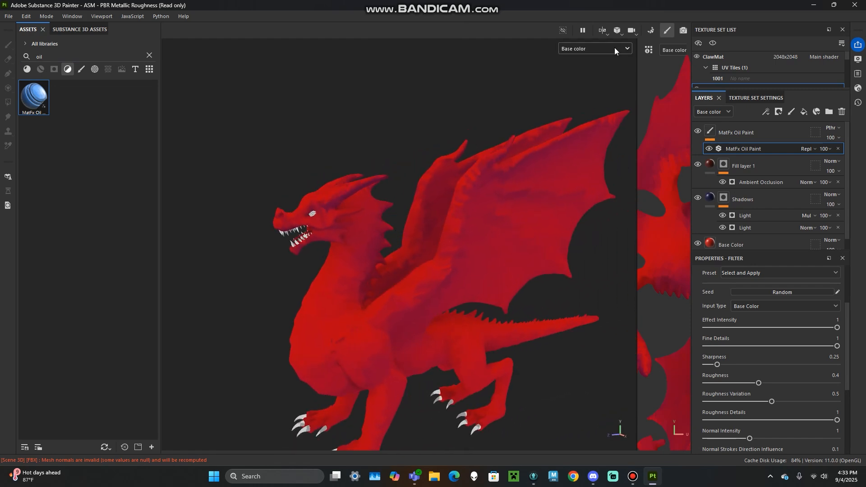
Step: Try lowering Input Image Hue in the MatFx Oil Paint filter's Input Color Correction, then undo the change
{"action": "scroll", "coordinate": [779, 385], "scroll_direction": "down", "scroll_amount": 1}
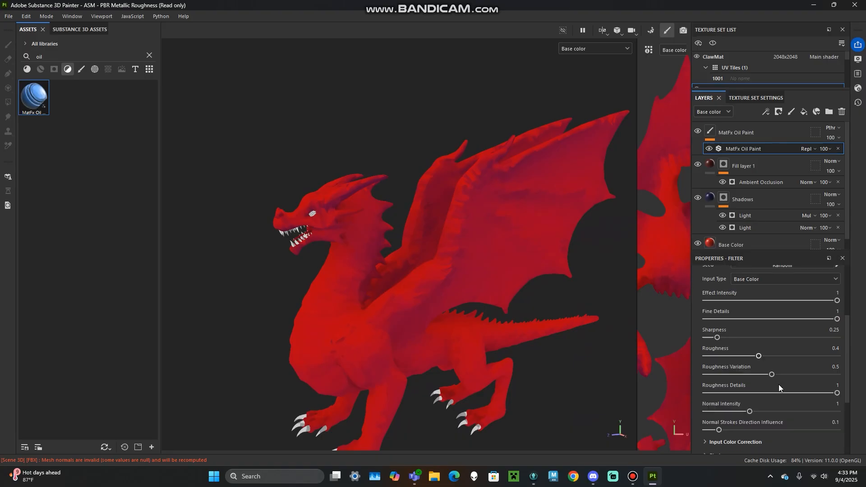
{"action": "scroll", "coordinate": [761, 375], "scroll_direction": "down", "scroll_amount": 4}
{"action": "left_click", "coordinate": [719, 348]}
{"action": "left_click", "coordinate": [723, 344]}
{"action": "left_click", "coordinate": [735, 334]}
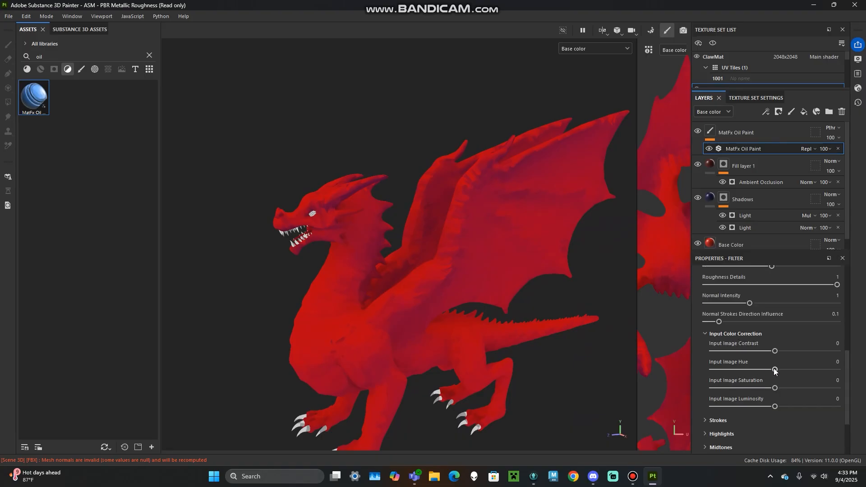
{"action": "left_click_drag", "start_coordinate": [772, 371], "coordinate": [747, 373]}
{"action": "key", "text": "ctrl+z"}
Step: Switch the viewport to the full Material display and inspect the oil-painted dragon
{"action": "scroll", "coordinate": [446, 228], "scroll_direction": "down", "scroll_amount": 3}
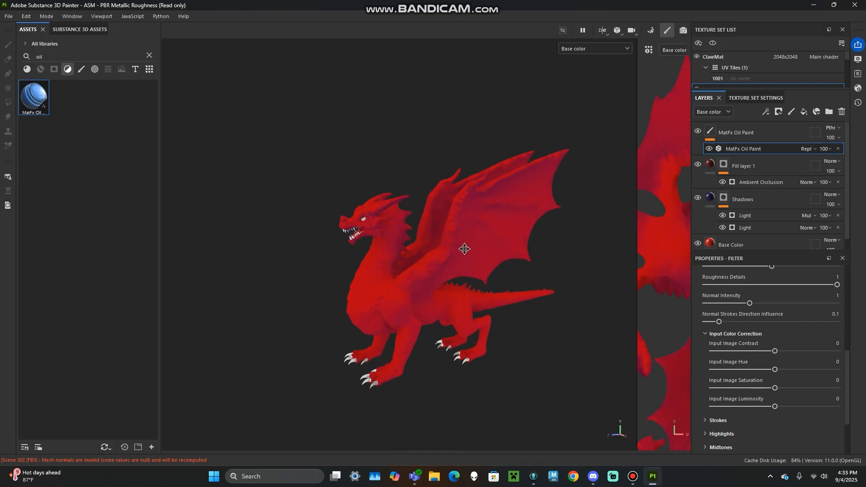
{"action": "scroll", "coordinate": [426, 237], "scroll_direction": "up", "scroll_amount": 1}
{"action": "left_click", "coordinate": [602, 49]}
{"action": "left_click", "coordinate": [576, 70]}
{"action": "scroll", "coordinate": [363, 232], "scroll_direction": "up", "scroll_amount": 2}
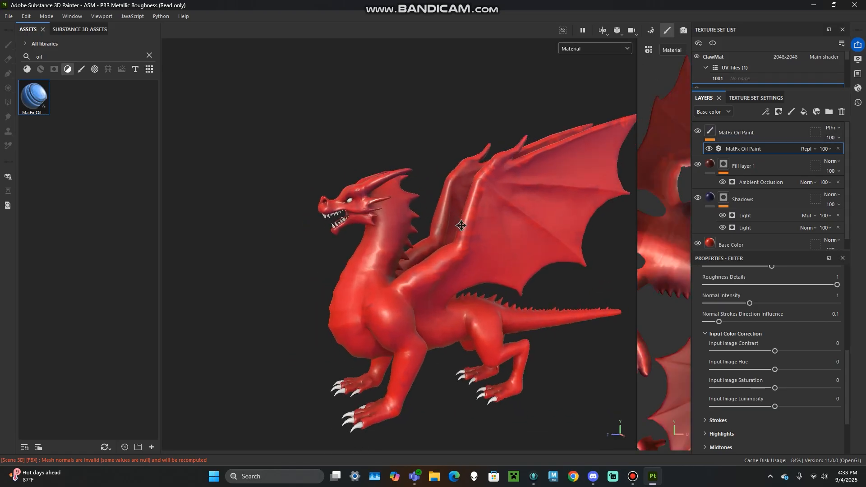
Step: Enable the roughness channel on the Base Color fill layer and set its roughness to 1
{"action": "left_click", "coordinate": [757, 241]}
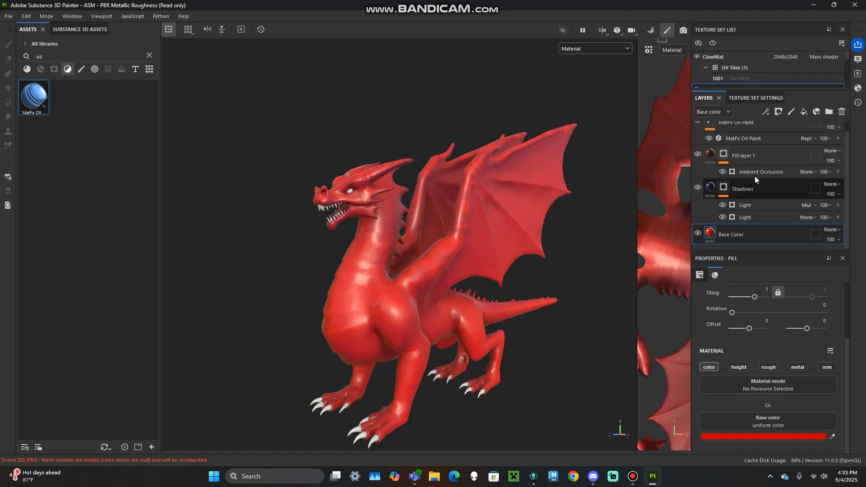
{"action": "left_click", "coordinate": [752, 190]}
{"action": "left_click", "coordinate": [747, 235]}
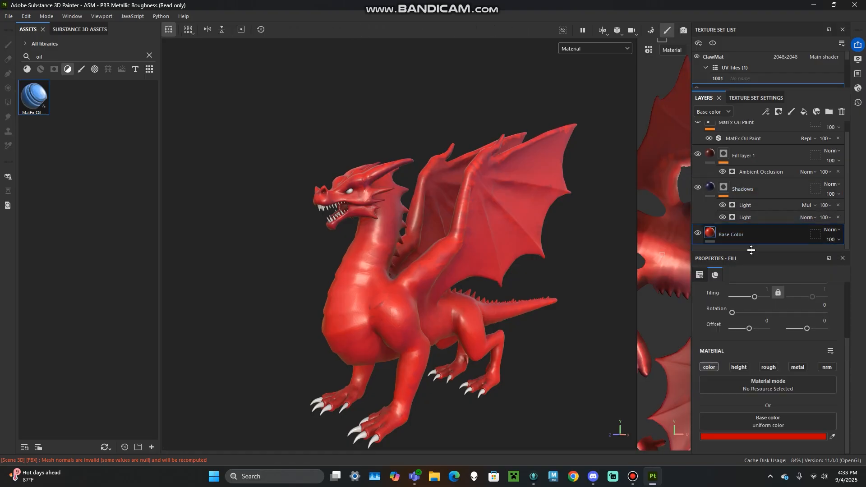
{"action": "left_click", "coordinate": [768, 367]}
{"action": "scroll", "coordinate": [772, 397], "scroll_direction": "down", "scroll_amount": 2}
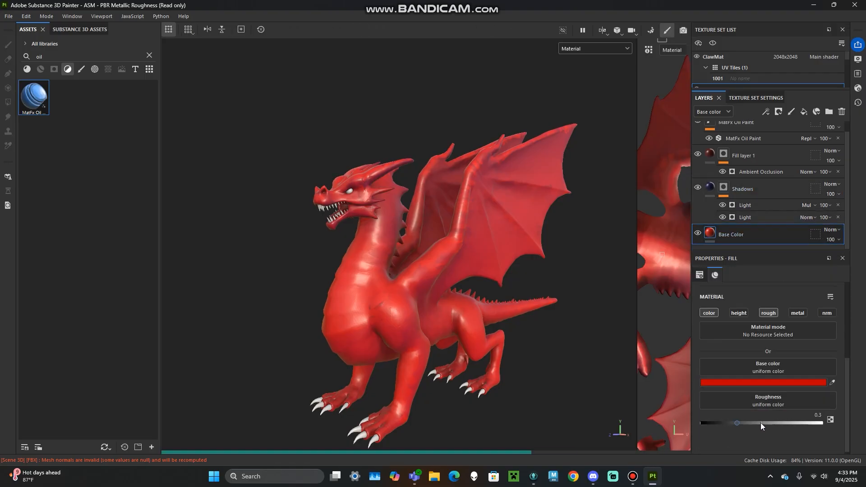
{"action": "left_click_drag", "start_coordinate": [740, 424], "coordinate": [826, 423]}
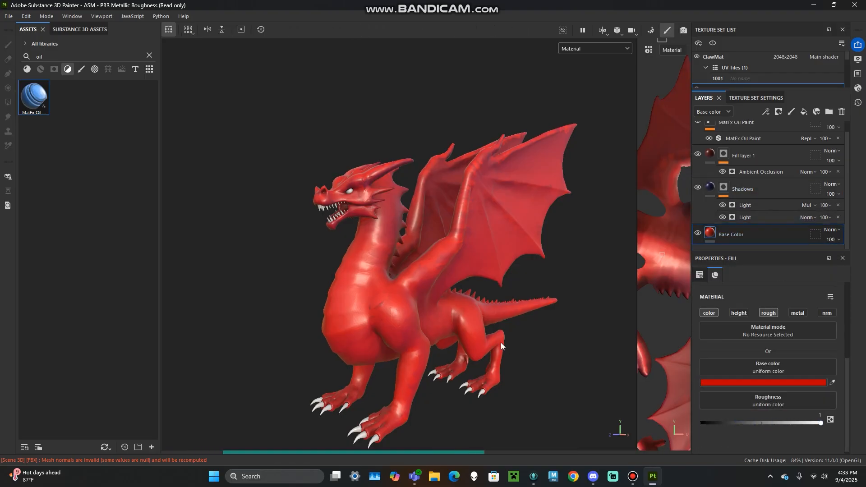
{"action": "mouse_move", "coordinate": [509, 298]}
{"action": "left_mouse_down", "text": "alt"}
{"action": "mouse_move", "coordinate": [451, 299]}
{"action": "mouse_move", "coordinate": [507, 296]}
{"action": "left_mouse_up", "text": "alt"}
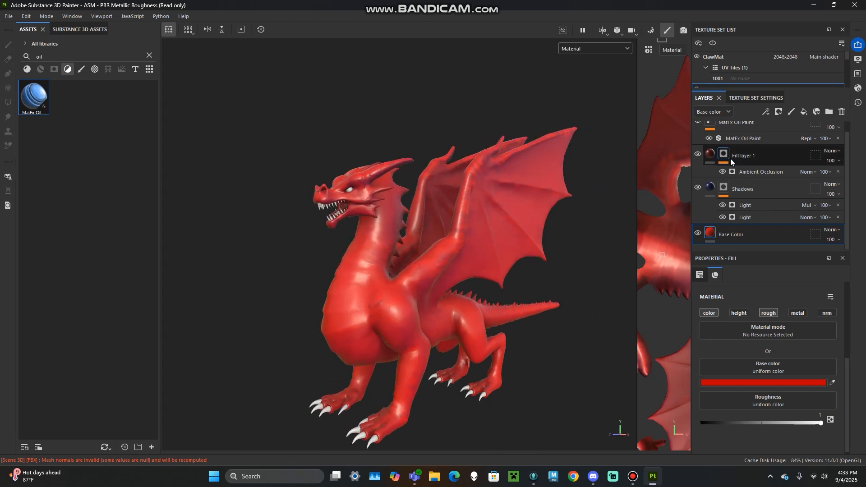
Step: Turn off the roughness and metallic channels of the MatFx Oil Paint filter
{"action": "scroll", "coordinate": [735, 148], "scroll_direction": "up", "scroll_amount": 1}
{"action": "left_click", "coordinate": [738, 137]}
{"action": "scroll", "coordinate": [749, 363], "scroll_direction": "down", "scroll_amount": 5}
{"action": "scroll", "coordinate": [752, 404], "scroll_direction": "down", "scroll_amount": 2}
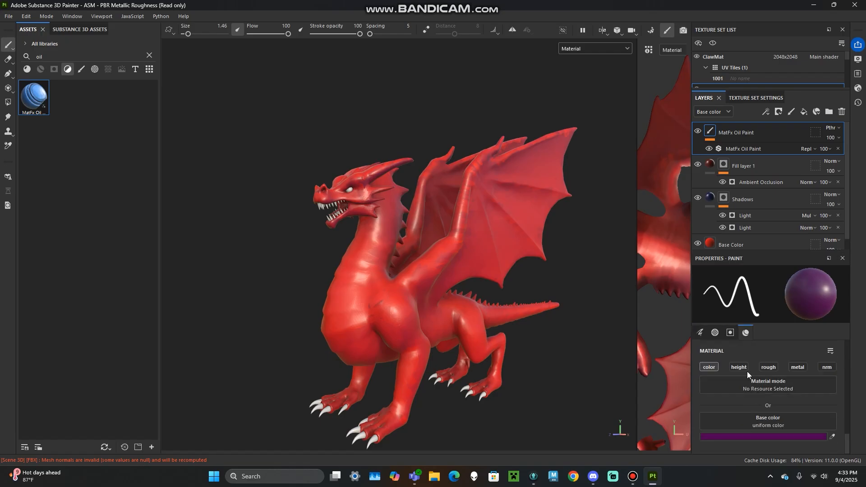
{"action": "left_click", "coordinate": [746, 145]}
{"action": "scroll", "coordinate": [764, 337], "scroll_direction": "down", "scroll_amount": 5}
{"action": "scroll", "coordinate": [766, 361], "scroll_direction": "down", "scroll_amount": 2}
{"action": "scroll", "coordinate": [766, 358], "scroll_direction": "up", "scroll_amount": 8}
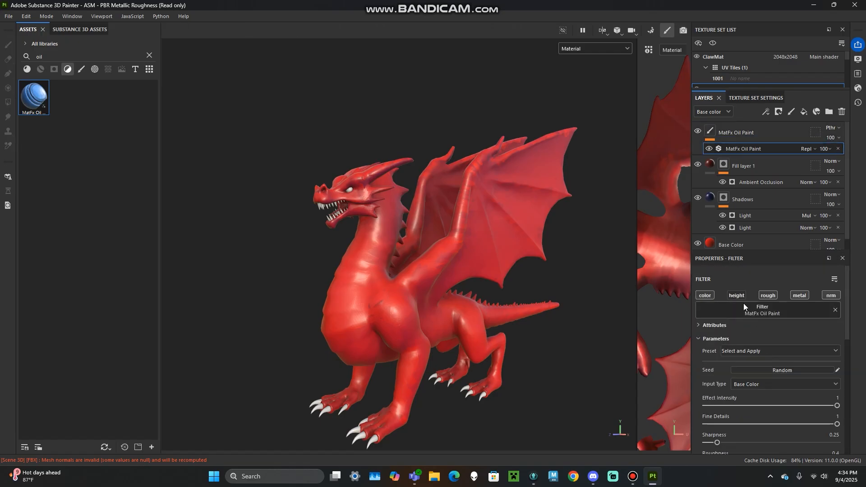
{"action": "left_click", "coordinate": [768, 295]}
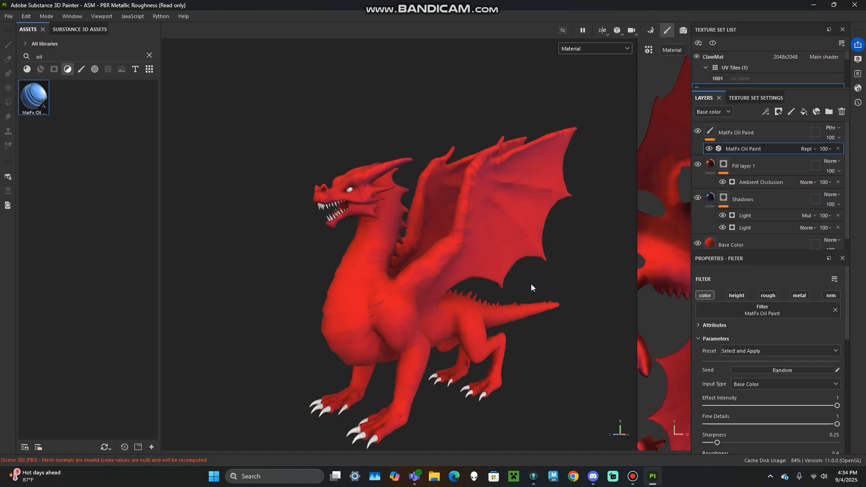
{"action": "left_click_drag", "start_coordinate": [293, 218], "coordinate": [510, 134], "text": "alt"}
Step: Switch the viewport to the Base color channel and inspect the painted dragon from several angles
{"action": "left_click", "coordinate": [594, 48]}
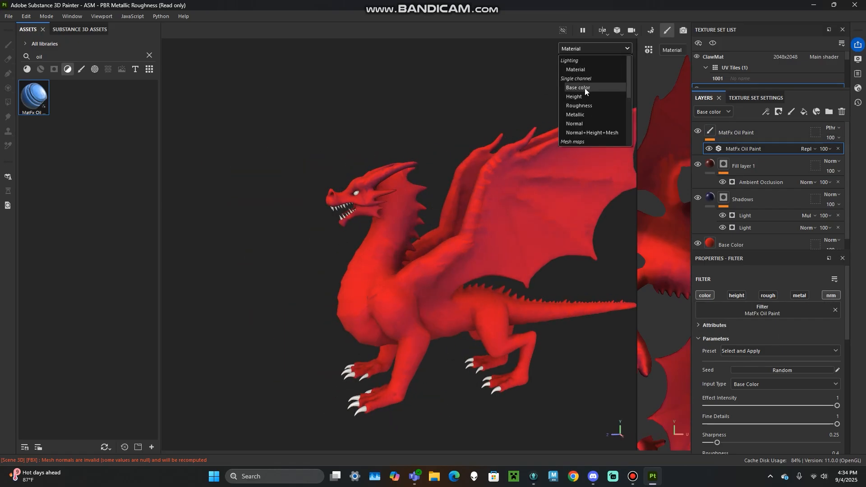
{"action": "left_click", "coordinate": [584, 88]}
{"action": "left_click_drag", "start_coordinate": [428, 267], "coordinate": [368, 281], "text": "alt"}
{"action": "right_click_drag", "start_coordinate": [369, 281], "coordinate": [351, 279], "text": "alt"}
{"action": "middle_click_drag", "start_coordinate": [351, 279], "coordinate": [377, 285], "text": "alt"}
{"action": "left_click_drag", "start_coordinate": [377, 286], "coordinate": [346, 297], "text": "alt"}
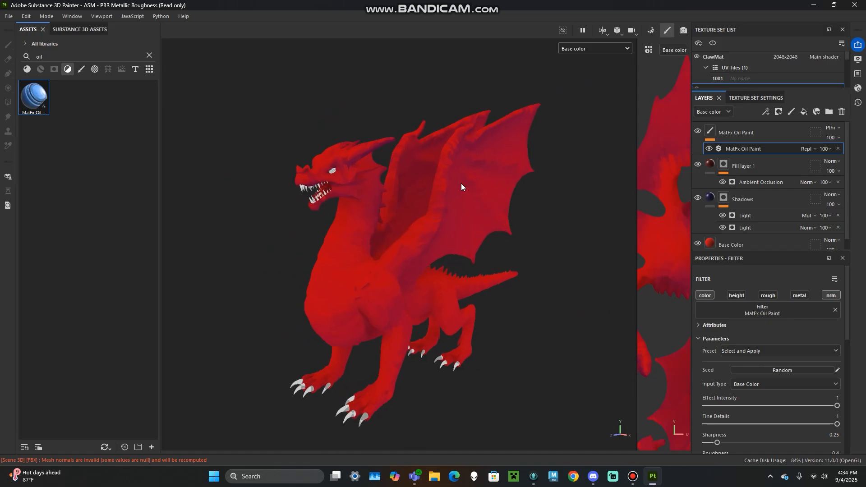
{"action": "left_click_drag", "start_coordinate": [498, 260], "coordinate": [486, 284], "text": "alt"}
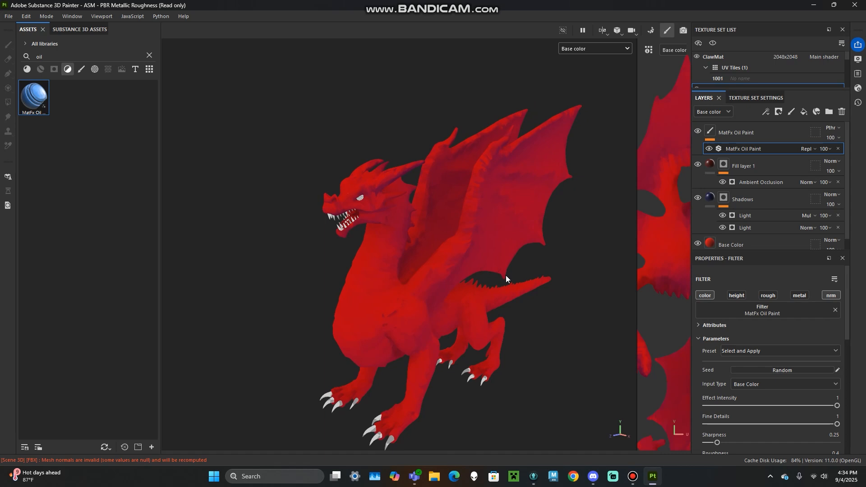
Step: Change the Base Color layer's color to orange C27B00 and check the shading on the dragon
{"action": "left_click", "coordinate": [723, 198]}
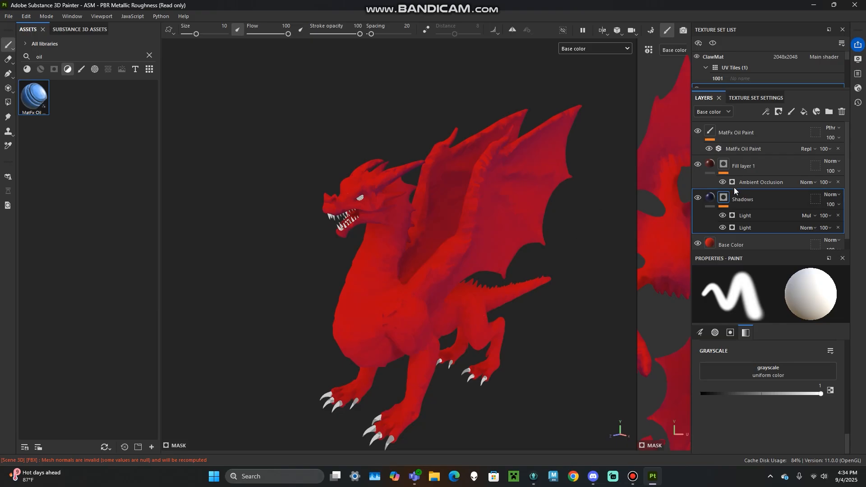
{"action": "scroll", "coordinate": [735, 187], "scroll_direction": "down", "scroll_amount": 1}
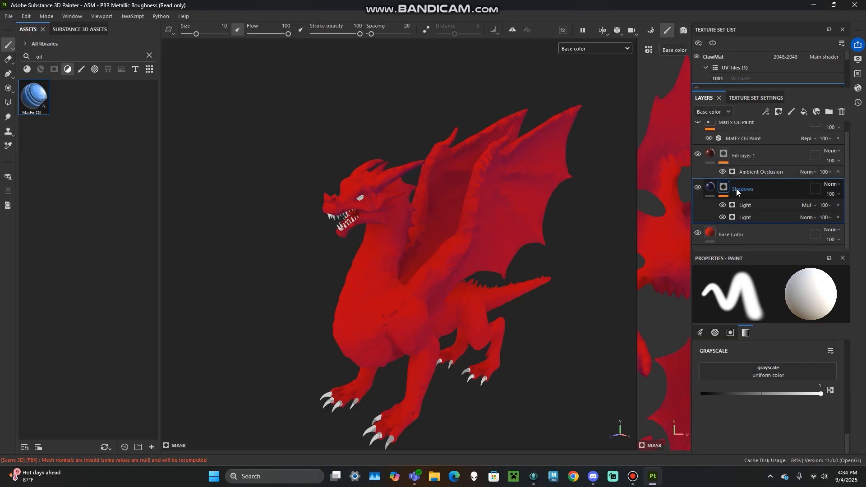
{"action": "left_click", "coordinate": [707, 236]}
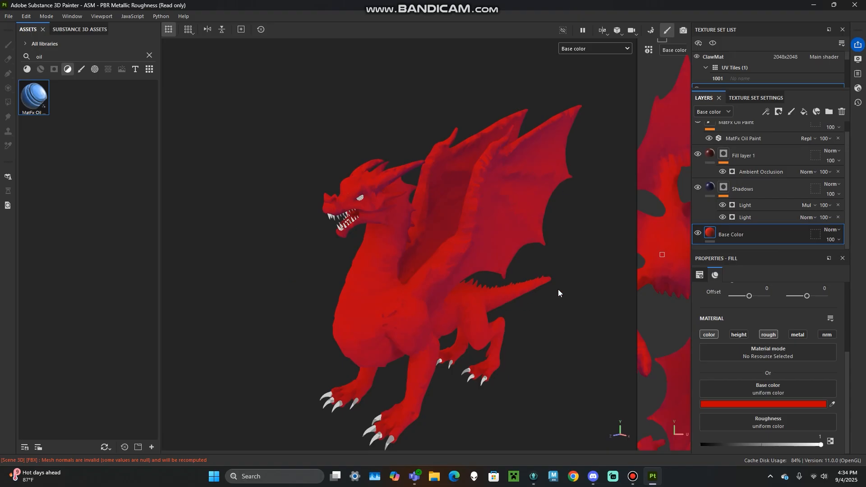
{"action": "left_click", "coordinate": [762, 405]}
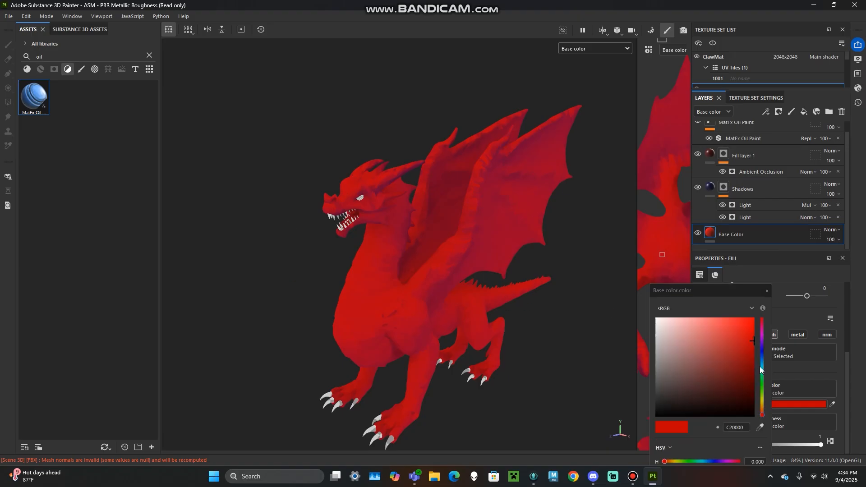
{"action": "left_click", "coordinate": [762, 406]}
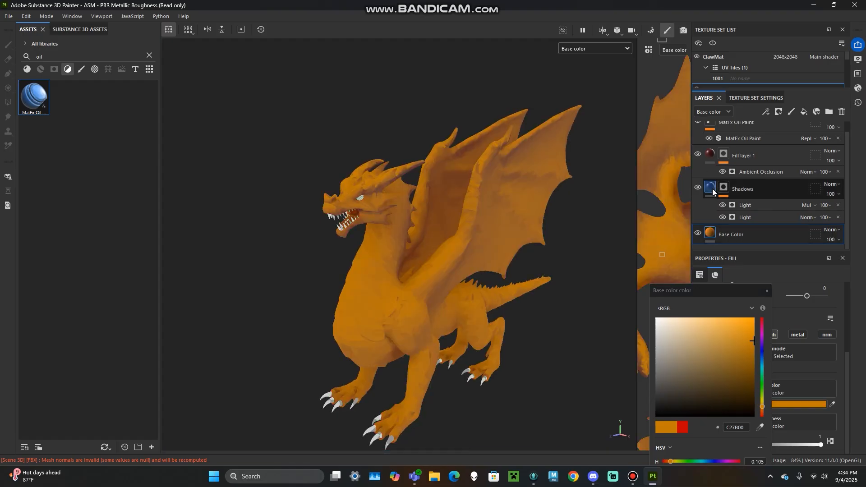
{"action": "scroll", "coordinate": [713, 191], "scroll_direction": "up", "scroll_amount": 1}
{"action": "right_click_drag", "start_coordinate": [464, 318], "coordinate": [470, 291], "text": "alt"}
{"action": "left_click_drag", "start_coordinate": [451, 289], "coordinate": [399, 233], "text": "alt"}
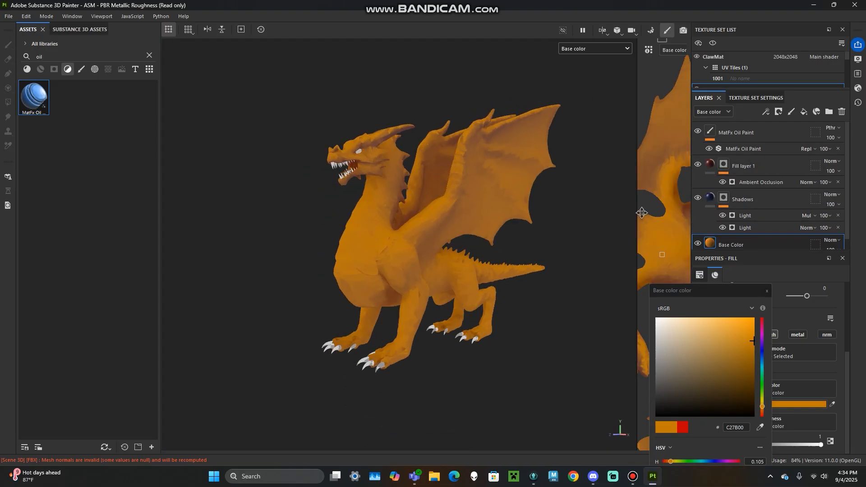
Step: Try dark purple 1B0052 as the color of the ambient occlusion fill layer, then undo the change
{"action": "left_click", "coordinate": [710, 165]}
{"action": "left_click", "coordinate": [760, 402]}
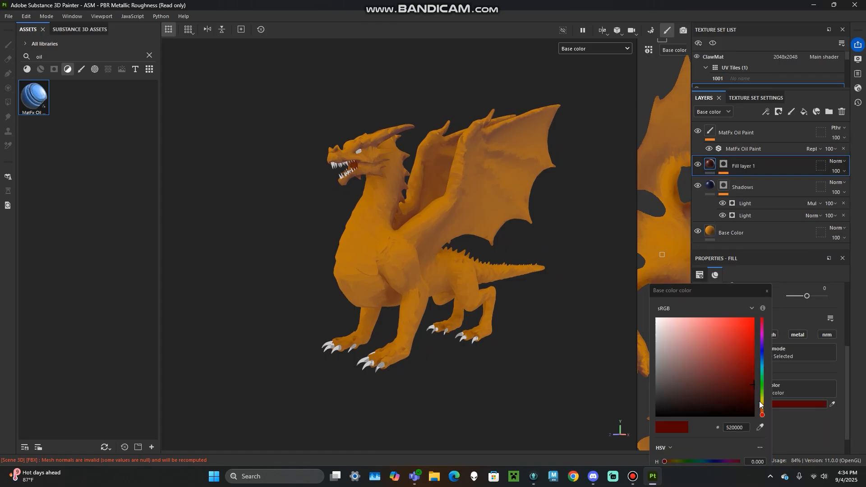
{"action": "left_click", "coordinate": [763, 345]}
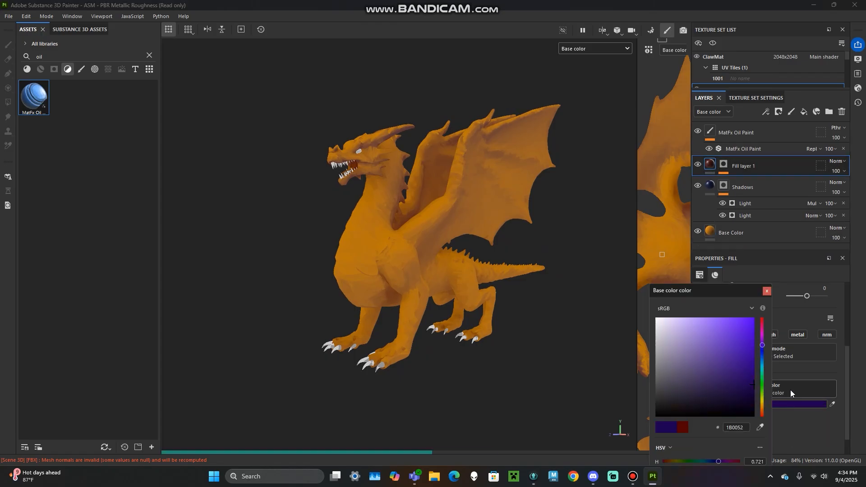
{"action": "left_click_drag", "start_coordinate": [578, 320], "coordinate": [513, 315], "text": "alt"}
{"action": "key", "text": "ctrl+z"}
{"action": "middle_click_drag", "start_coordinate": [481, 251], "coordinate": [515, 282], "text": "alt"}
{"action": "left_click", "coordinate": [766, 292]}
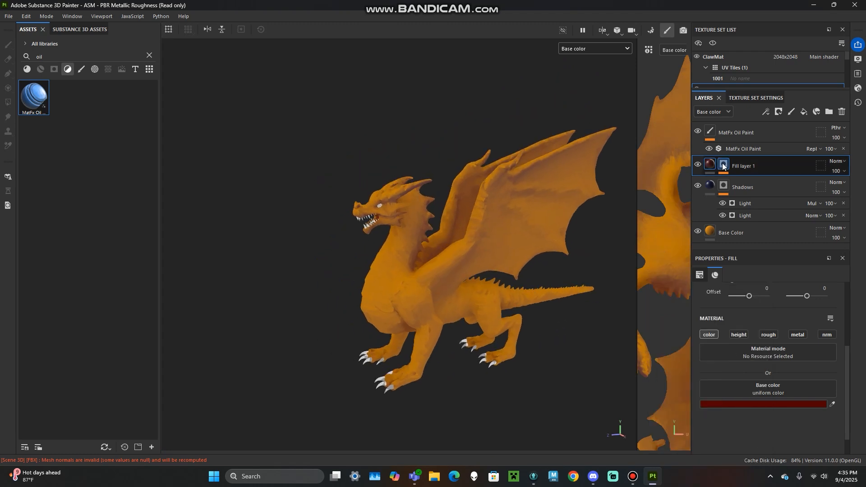
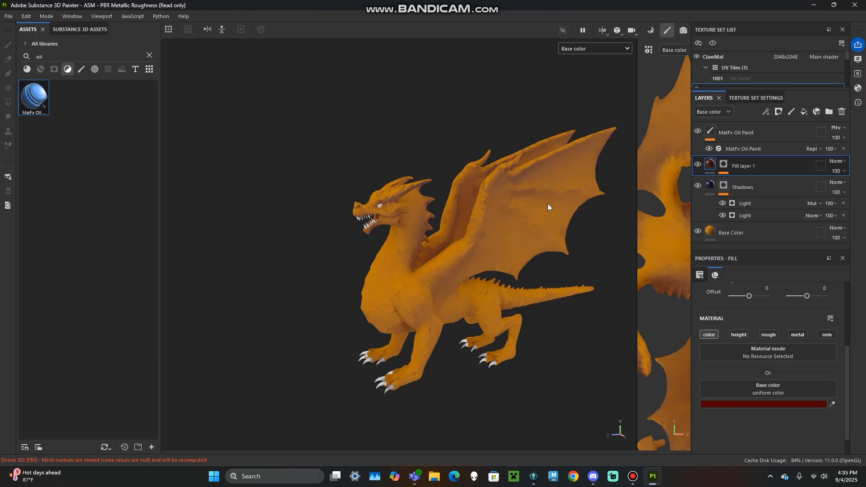
Step: Move all layers, from MatFx Oil Paint down to Base Color, into a new folder named Color_01
{"action": "left_click", "coordinate": [753, 133]}
{"action": "left_click", "coordinate": [751, 232], "text": "shift"}
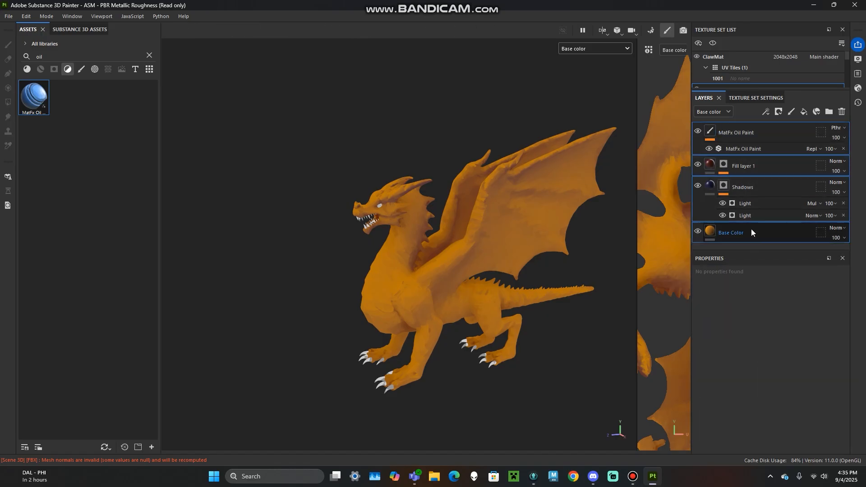
{"action": "left_click", "coordinate": [829, 111]}
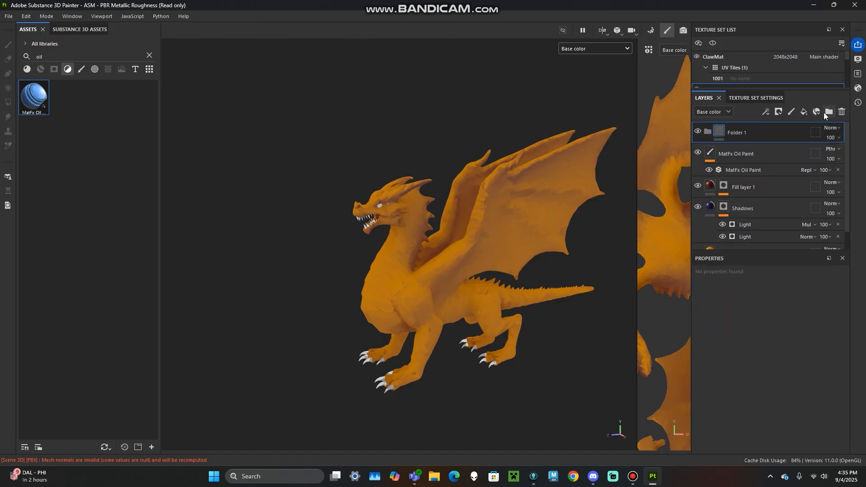
{"action": "left_click", "coordinate": [735, 154]}
{"action": "scroll", "coordinate": [742, 200], "scroll_direction": "down", "scroll_amount": 1}
{"action": "left_click", "coordinate": [742, 227], "text": "shift"}
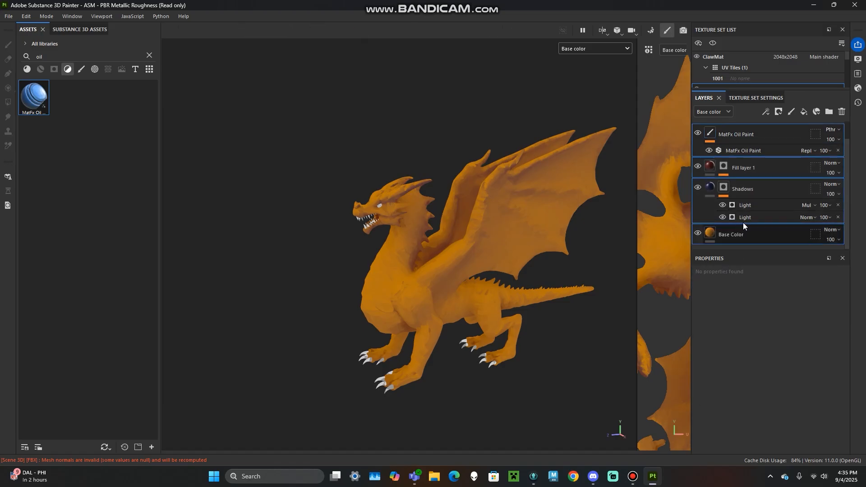
{"action": "scroll", "coordinate": [751, 187], "scroll_direction": "up", "scroll_amount": 1}
{"action": "left_click_drag", "start_coordinate": [743, 152], "coordinate": [726, 131]}
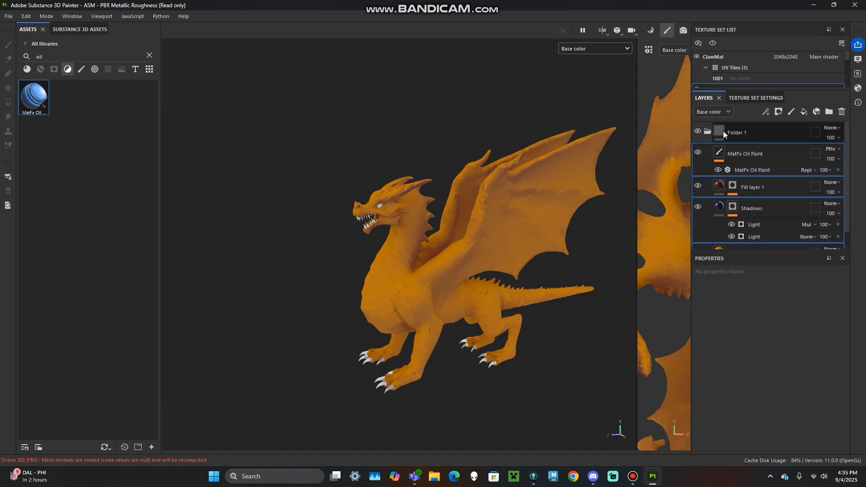
{"action": "double_click", "coordinate": [735, 132]}
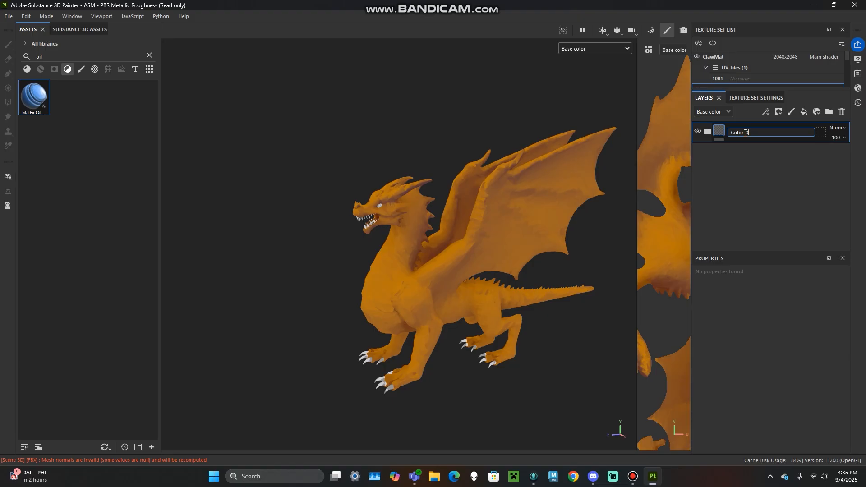
{"action": "type", "text": "Color_01"}
{"action": "key", "text": "Return"}
Step: Duplicate the Color_01 folder and rename the copy Color_02
{"action": "key", "text": "ctrl+d"}
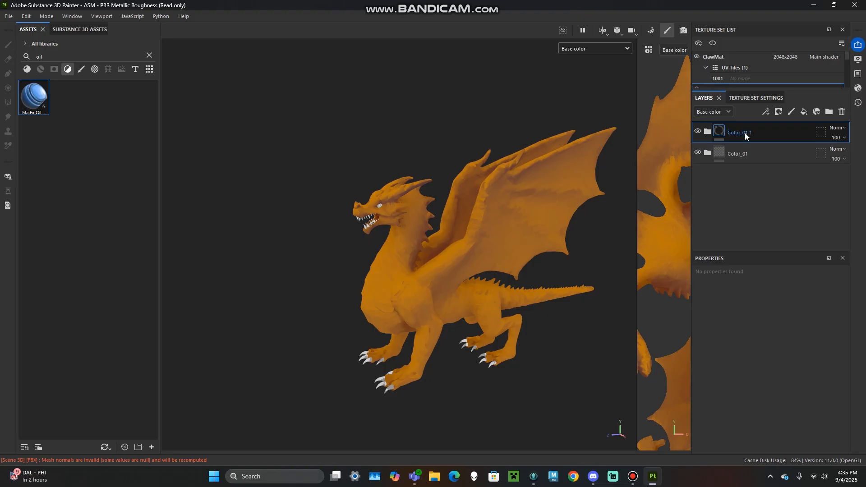
{"action": "double_click", "coordinate": [751, 134]}
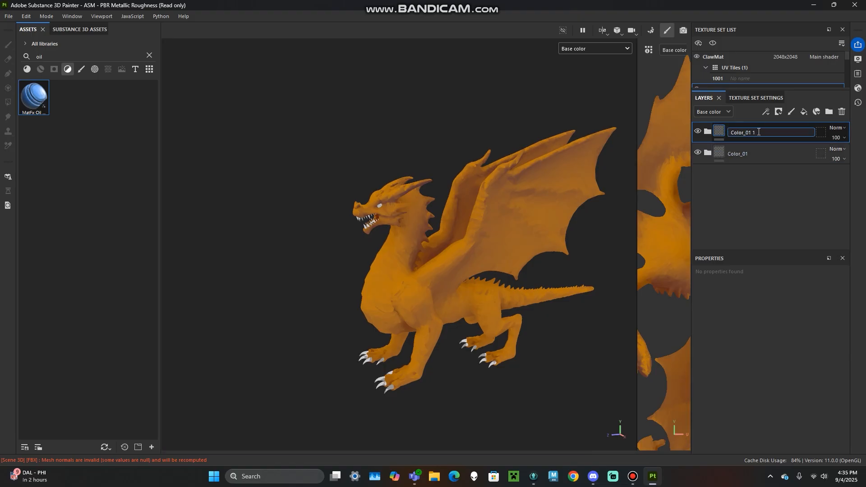
{"action": "type", "text": "Color_02"}
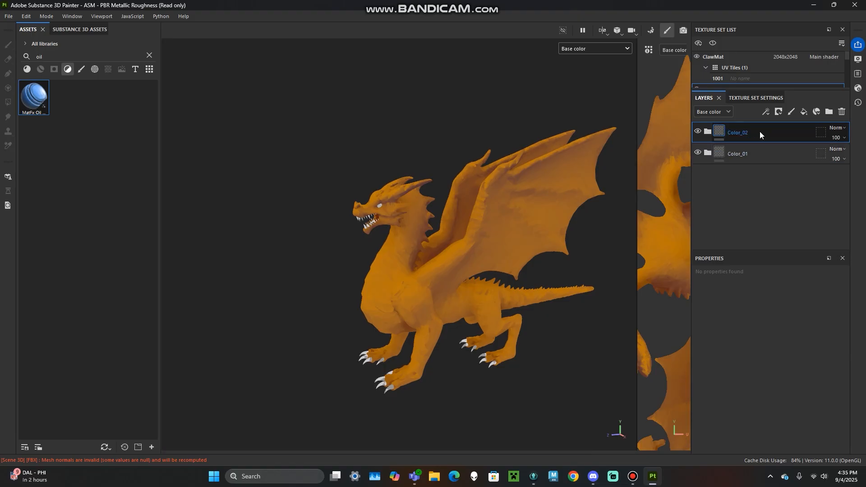
{"action": "key", "text": "Return"}
Step: Set the Base Color layer inside Color_01 to crimson C2004B and hide the Color_02 folder
{"action": "left_click", "coordinate": [708, 154]}
{"action": "scroll", "coordinate": [738, 194], "scroll_direction": "down", "scroll_amount": 3}
{"action": "left_click", "coordinate": [730, 233]}
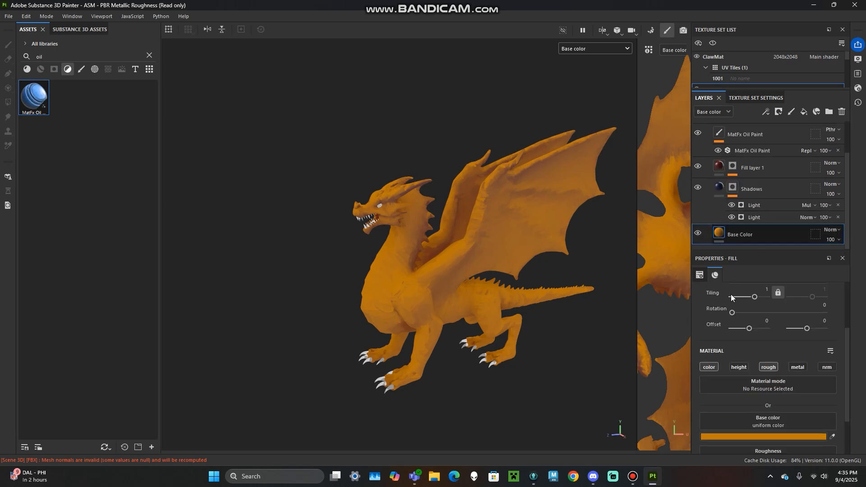
{"action": "left_click", "coordinate": [768, 437]}
{"action": "left_click", "coordinate": [762, 324]}
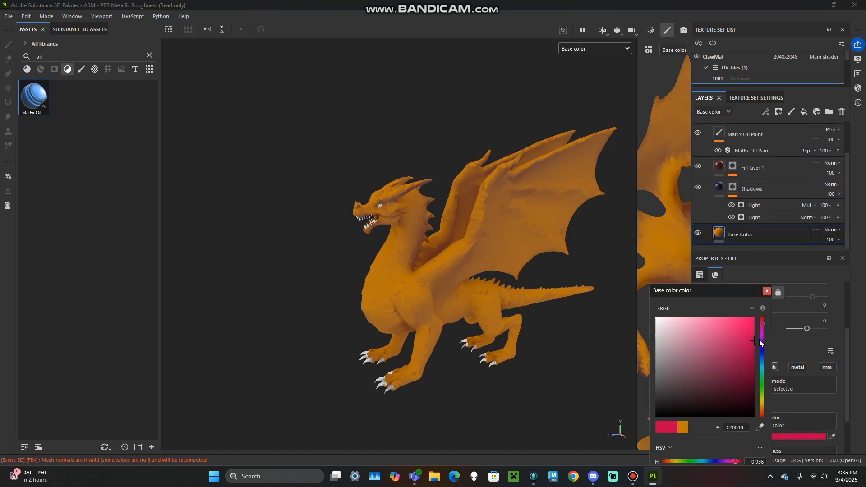
{"action": "scroll", "coordinate": [707, 156], "scroll_direction": "up", "scroll_amount": 2}
{"action": "left_click", "coordinate": [699, 131]}
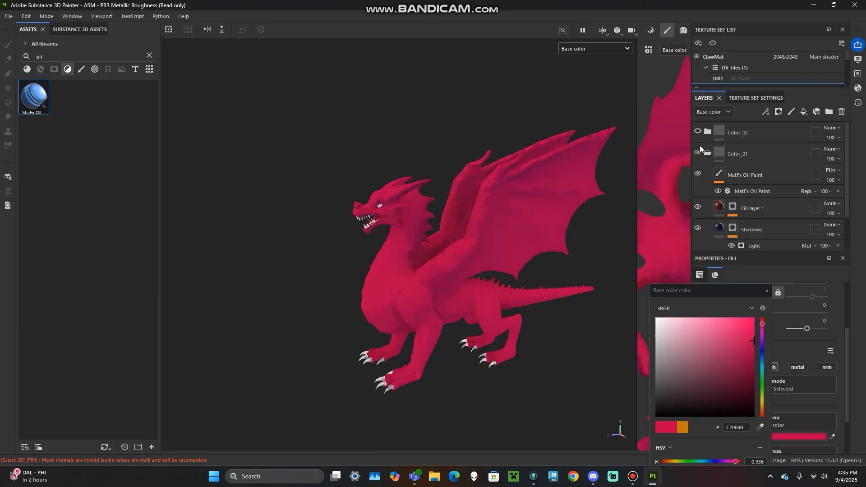
{"action": "left_click", "coordinate": [757, 360]}
{"action": "left_click_drag", "start_coordinate": [758, 361], "coordinate": [765, 343]}
{"action": "left_click", "coordinate": [767, 291]}
Step: Collapse the Color_01 folder and show the Color_02 folder again on the dragon
{"action": "left_click", "coordinate": [719, 176]}
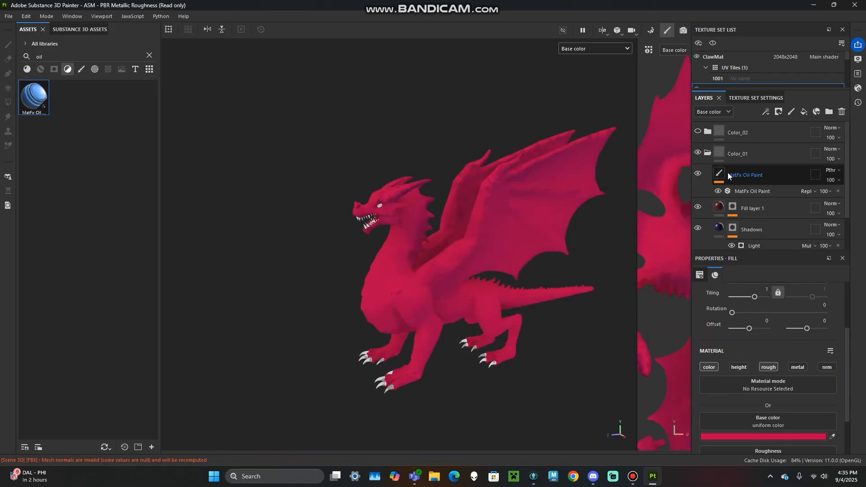
{"action": "left_click", "coordinate": [707, 153]}
{"action": "left_click", "coordinate": [697, 132]}
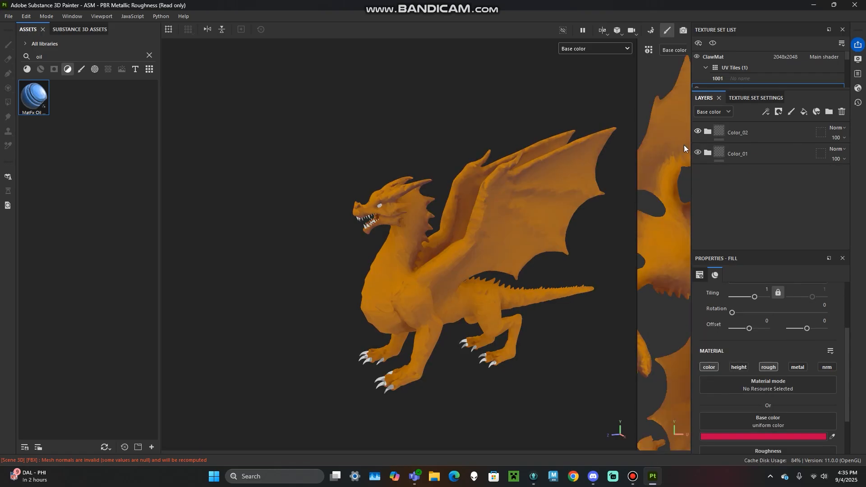
{"action": "left_click_drag", "start_coordinate": [475, 268], "coordinate": [429, 253], "text": "alt"}
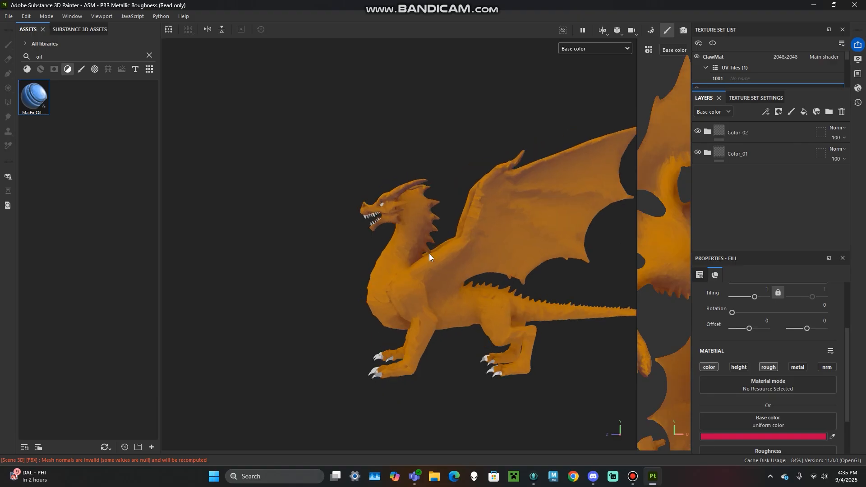
Step: Add a black mask to the Color_02 folder
{"action": "right_click_drag", "start_coordinate": [429, 254], "coordinate": [523, 268], "text": "alt"}
{"action": "middle_click_drag", "start_coordinate": [523, 269], "coordinate": [439, 292], "text": "alt"}
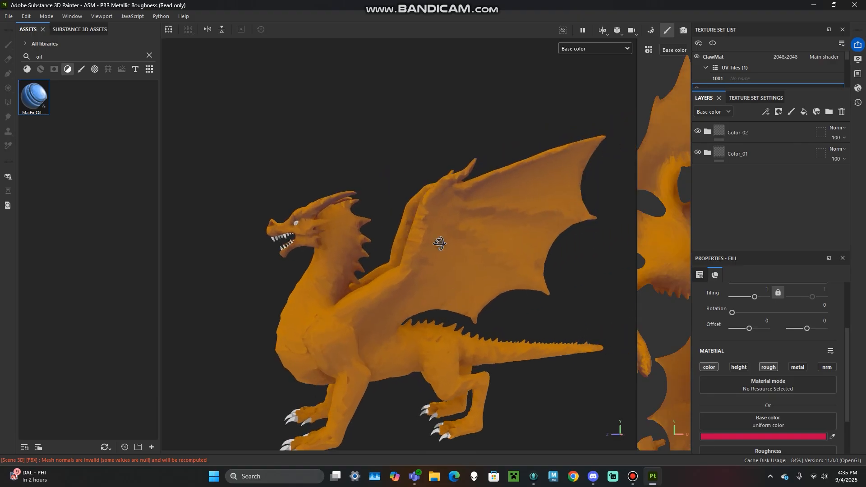
{"action": "left_click_drag", "start_coordinate": [437, 243], "coordinate": [447, 252], "text": "alt"}
{"action": "right_click_drag", "start_coordinate": [446, 252], "coordinate": [436, 254], "text": "alt"}
{"action": "middle_click_drag", "start_coordinate": [437, 254], "coordinate": [437, 265], "text": "alt"}
{"action": "right_click_drag", "start_coordinate": [437, 266], "coordinate": [480, 278], "text": "alt"}
{"action": "left_click_drag", "start_coordinate": [480, 278], "coordinate": [458, 272], "text": "alt"}
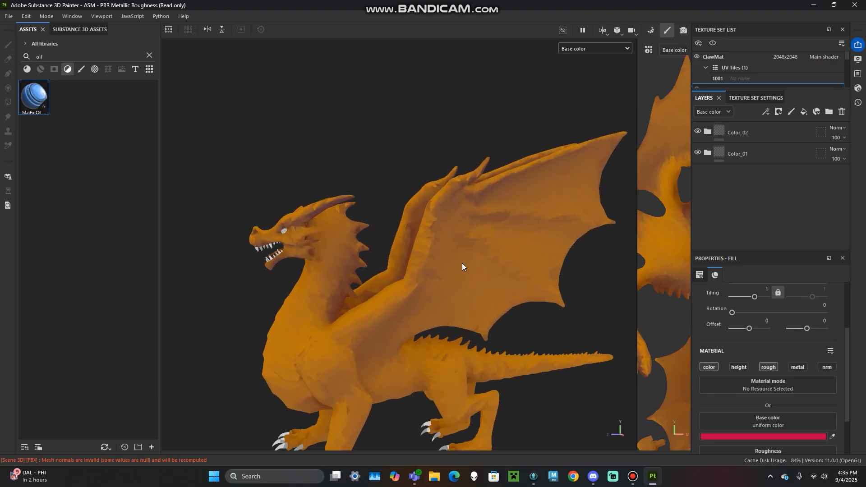
{"action": "left_click", "coordinate": [762, 131]}
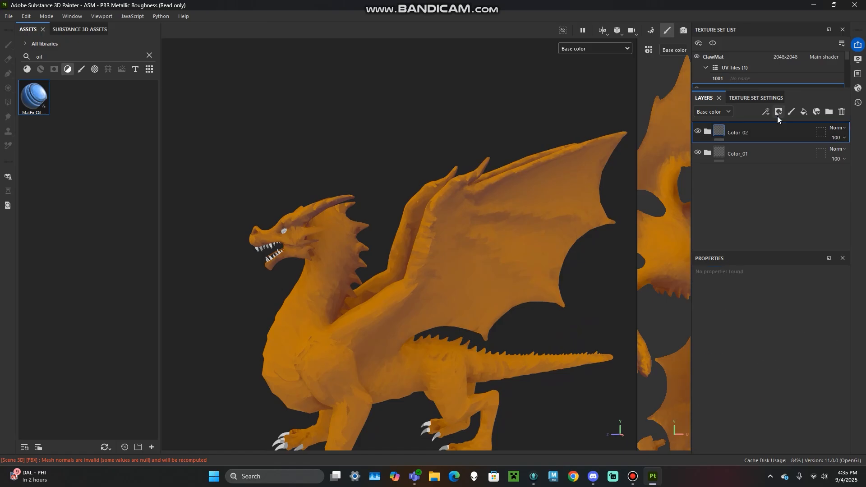
{"action": "left_click", "coordinate": [779, 113]}
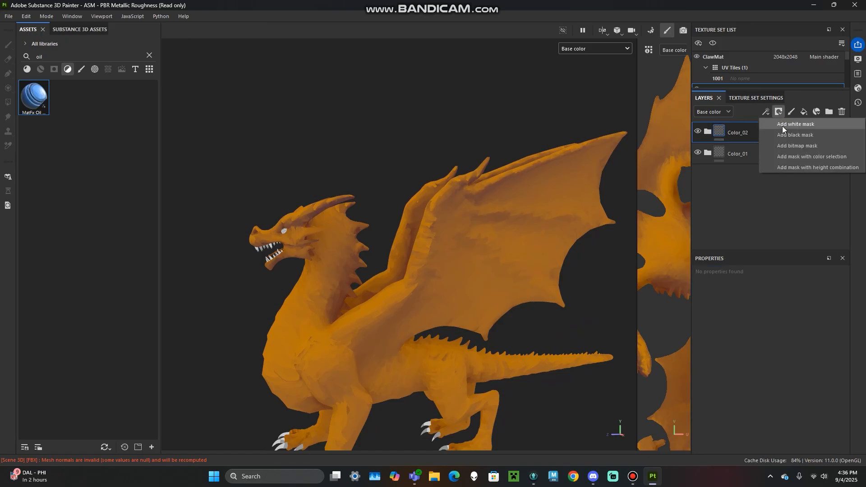
{"action": "left_click", "coordinate": [783, 128]}
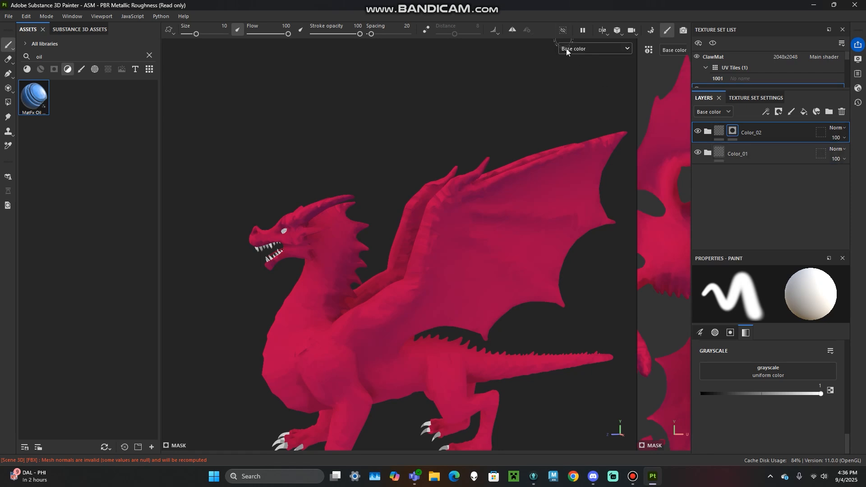
Step: Examine the Color_02 mask on the dragon in the Mask channel view and return the viewport to the Material display
{"action": "left_click", "coordinate": [586, 49]}
{"action": "left_click", "coordinate": [591, 137]}
{"action": "left_click_drag", "start_coordinate": [383, 213], "coordinate": [253, 228], "text": "alt"}
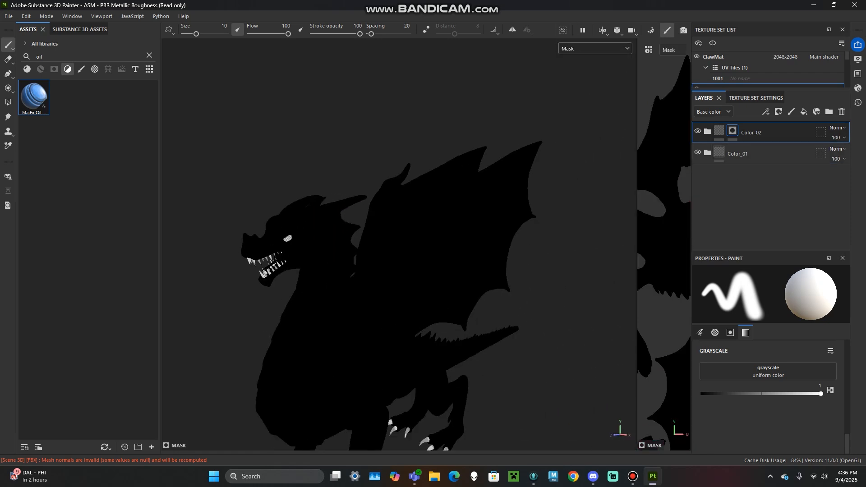
{"action": "left_click", "coordinate": [613, 51]}
{"action": "left_click", "coordinate": [607, 69]}
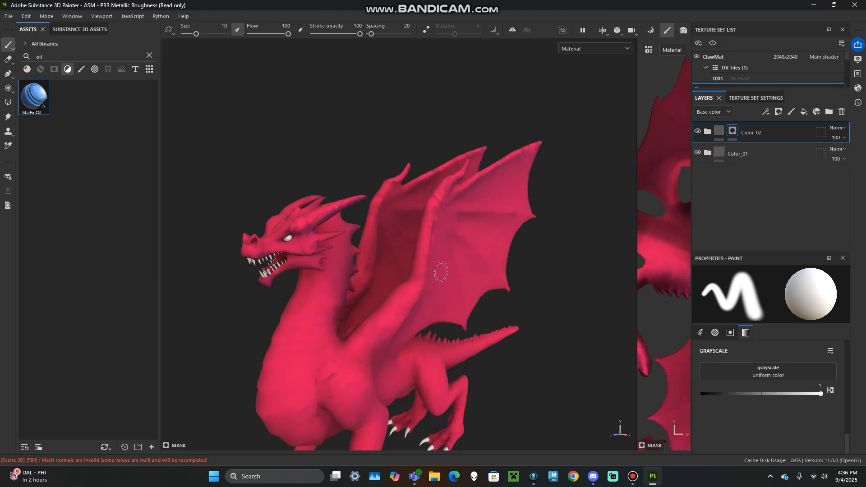
{"action": "left_click_drag", "start_coordinate": [510, 282], "coordinate": [432, 267], "text": "alt"}
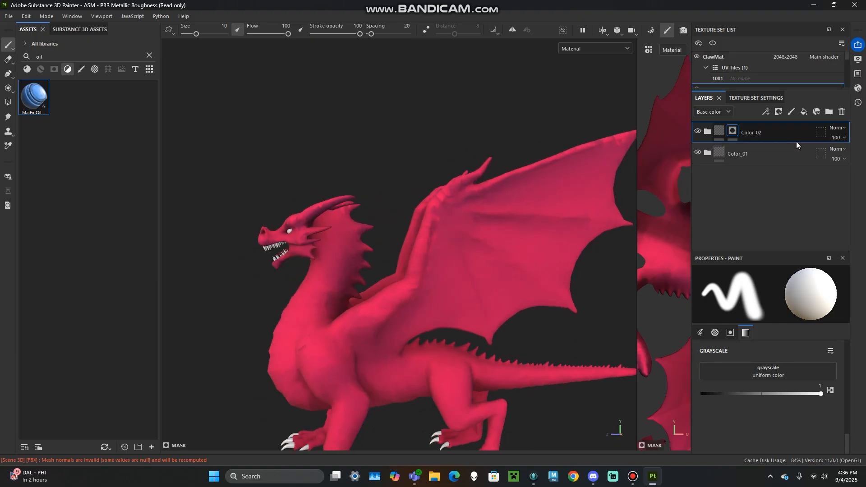
Step: Add a paint effect to the Color_02 mask and paint white over the wing membrane panels, leaving the wing bones unpainted
{"action": "right_click", "coordinate": [732, 131]}
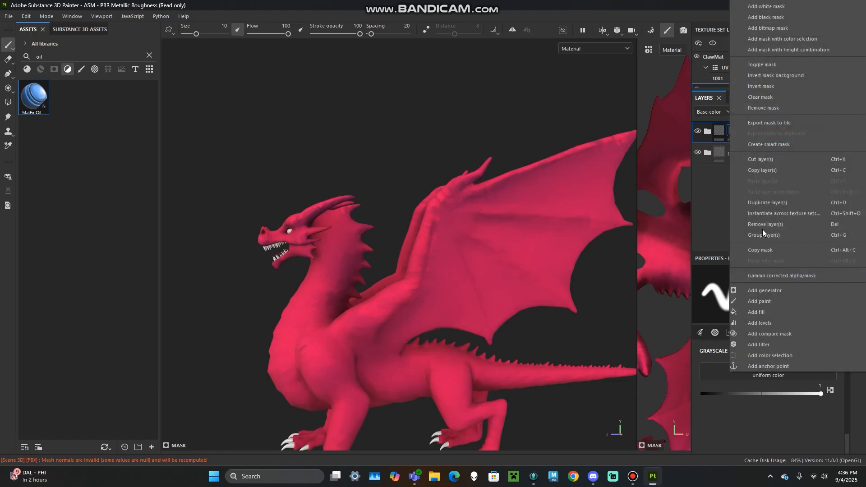
{"action": "left_click", "coordinate": [767, 301]}
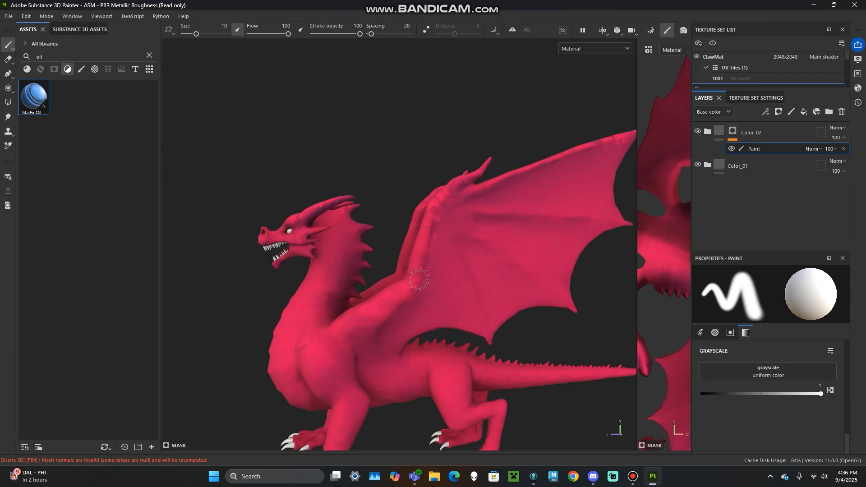
{"action": "scroll", "coordinate": [440, 274], "scroll_direction": "up", "scroll_amount": 4}
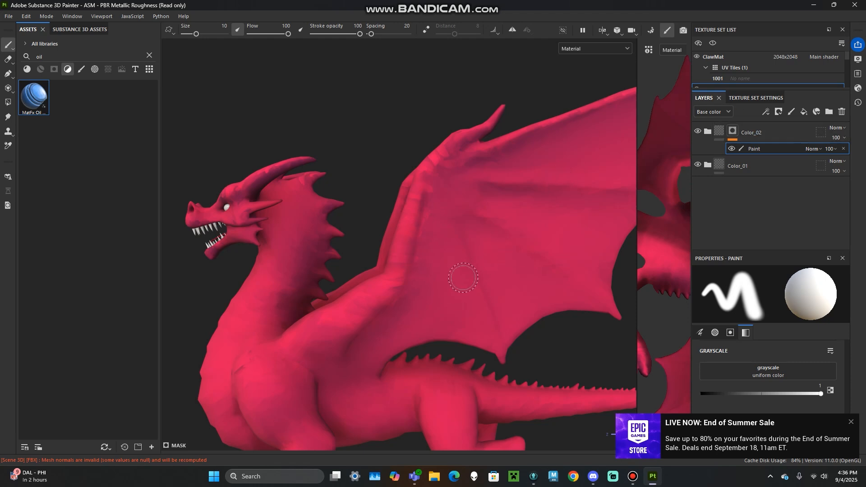
{"action": "mouse_move", "coordinate": [433, 223]}
{"action": "left_mouse_down"}
{"action": "mouse_move", "coordinate": [426, 323]}
{"action": "mouse_move", "coordinate": [482, 340]}
{"action": "mouse_move", "coordinate": [431, 200]}
{"action": "mouse_move", "coordinate": [438, 289]}
{"action": "mouse_move", "coordinate": [448, 263]}
{"action": "mouse_move", "coordinate": [459, 314]}
{"action": "left_mouse_up"}
{"action": "mouse_move", "coordinate": [472, 212]}
{"action": "left_mouse_down"}
{"action": "mouse_move", "coordinate": [524, 313]}
{"action": "mouse_move", "coordinate": [523, 259]}
{"action": "mouse_move", "coordinate": [525, 291]}
{"action": "left_mouse_up"}
{"action": "middle_click_drag", "start_coordinate": [520, 221], "coordinate": [475, 283], "text": "alt"}
{"action": "mouse_move", "coordinate": [440, 258]}
{"action": "left_mouse_down"}
{"action": "mouse_move", "coordinate": [562, 269]}
{"action": "mouse_move", "coordinate": [485, 285]}
{"action": "mouse_move", "coordinate": [549, 282]}
{"action": "left_mouse_up"}
{"action": "mouse_move", "coordinate": [497, 246]}
{"action": "left_mouse_down"}
{"action": "mouse_move", "coordinate": [557, 172]}
{"action": "mouse_move", "coordinate": [607, 146]}
{"action": "mouse_move", "coordinate": [587, 194]}
{"action": "mouse_move", "coordinate": [486, 222]}
{"action": "mouse_move", "coordinate": [546, 233]}
{"action": "mouse_move", "coordinate": [473, 229]}
{"action": "left_mouse_up"}
{"action": "right_click_drag", "start_coordinate": [474, 231], "coordinate": [439, 309], "text": "alt"}
{"action": "middle_click_drag", "start_coordinate": [438, 309], "coordinate": [436, 268], "text": "alt"}
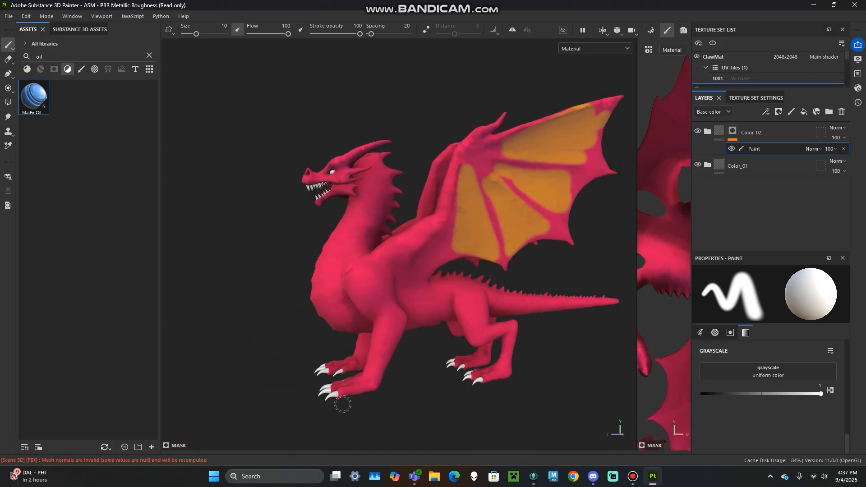
Step: Paint white in the Color_02 mask over the toes of all four feet to reveal the orange color
{"action": "left_click_drag", "start_coordinate": [337, 408], "coordinate": [413, 417], "text": "alt"}
{"action": "mouse_move", "coordinate": [371, 400]}
{"action": "left_mouse_down"}
{"action": "mouse_move", "coordinate": [376, 394]}
{"action": "mouse_move", "coordinate": [396, 427]}
{"action": "left_mouse_up"}
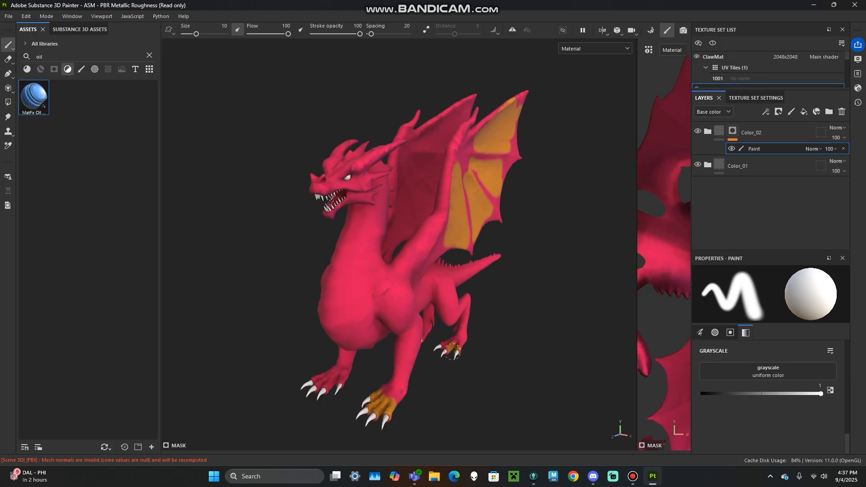
{"action": "left_click_drag", "start_coordinate": [313, 379], "coordinate": [317, 380]}
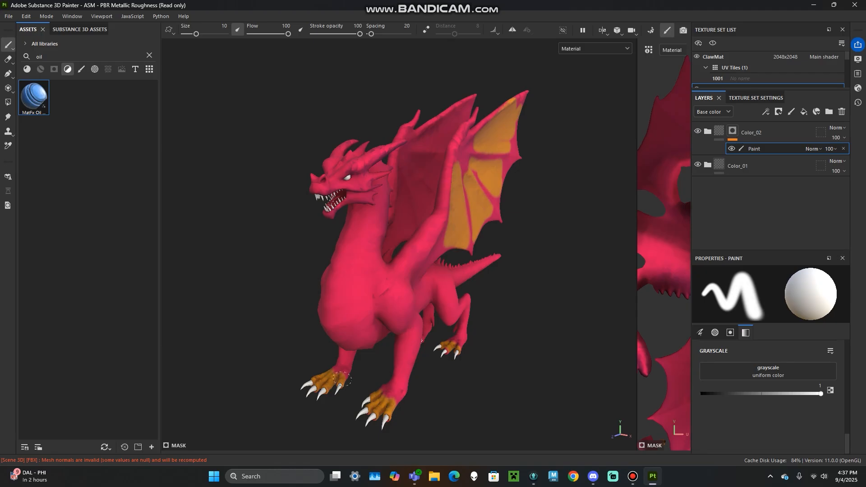
{"action": "mouse_move", "coordinate": [635, 113]}
{"action": "left_mouse_down"}
{"action": "mouse_move", "coordinate": [458, 110]}
{"action": "mouse_move", "coordinate": [636, 113]}
{"action": "left_mouse_up"}
{"action": "left_click_drag", "start_coordinate": [438, 339], "coordinate": [252, 336], "text": "alt"}
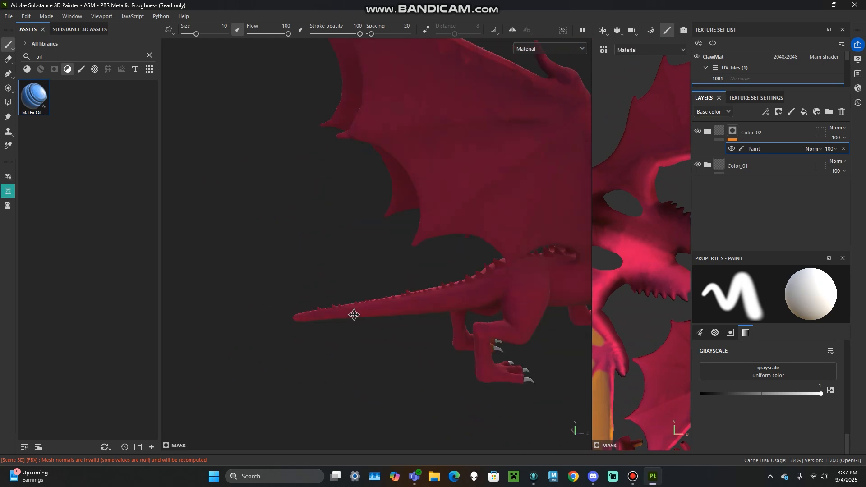
{"action": "middle_click_drag", "start_coordinate": [448, 349], "coordinate": [258, 284], "text": "alt"}
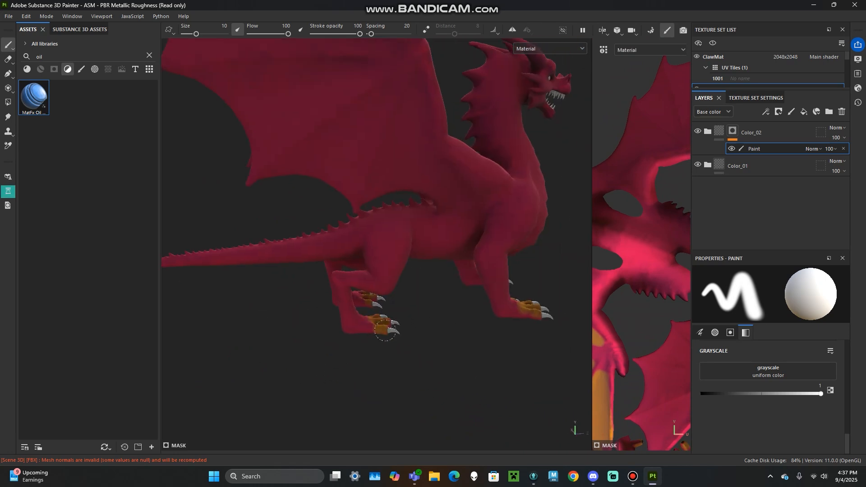
Step: Paint the tip of the dragon's snout white in the Color_02 mask
{"action": "mouse_move", "coordinate": [389, 332]}
{"action": "left_mouse_down", "text": "alt"}
{"action": "mouse_move", "coordinate": [340, 305]}
{"action": "mouse_move", "coordinate": [299, 232]}
{"action": "mouse_move", "coordinate": [397, 209]}
{"action": "mouse_move", "coordinate": [418, 215]}
{"action": "left_mouse_up", "text": "alt"}
{"action": "right_click_drag", "start_coordinate": [418, 215], "coordinate": [296, 251], "text": "alt"}
{"action": "mouse_move", "coordinate": [478, 259]}
{"action": "left_mouse_down", "text": "alt"}
{"action": "mouse_move", "coordinate": [413, 262]}
{"action": "mouse_move", "coordinate": [468, 308]}
{"action": "mouse_move", "coordinate": [461, 305]}
{"action": "left_mouse_up", "text": "alt"}
{"action": "right_click_drag", "start_coordinate": [311, 239], "coordinate": [360, 195], "text": "alt"}
{"action": "left_click_drag", "start_coordinate": [444, 201], "coordinate": [408, 220], "text": "alt"}
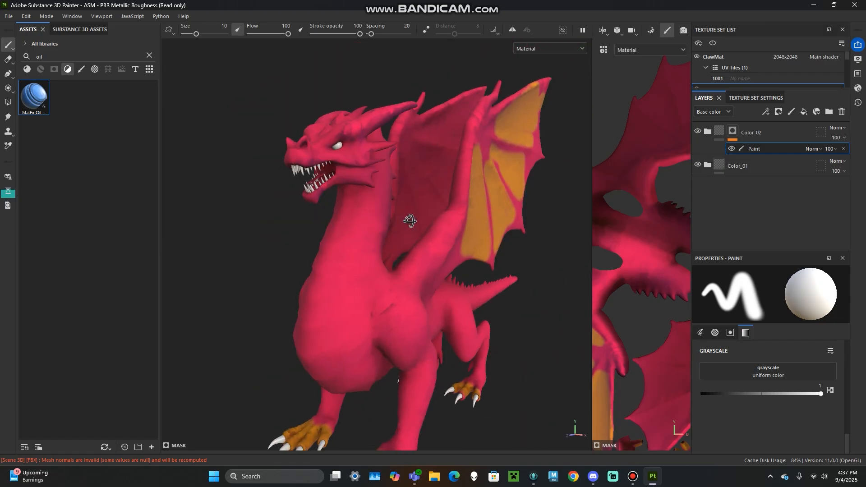
{"action": "mouse_move", "coordinate": [304, 150]}
{"action": "left_mouse_down"}
{"action": "mouse_move", "coordinate": [307, 136]}
{"action": "mouse_move", "coordinate": [350, 174]}
{"action": "left_mouse_up"}
{"action": "right_click_drag", "start_coordinate": [409, 168], "coordinate": [400, 179], "text": "alt"}
{"action": "middle_click_drag", "start_coordinate": [401, 179], "coordinate": [450, 149], "text": "alt"}
{"action": "right_click_drag", "start_coordinate": [481, 166], "coordinate": [461, 165], "text": "alt"}
{"action": "middle_click_drag", "start_coordinate": [461, 166], "coordinate": [471, 195], "text": "alt"}
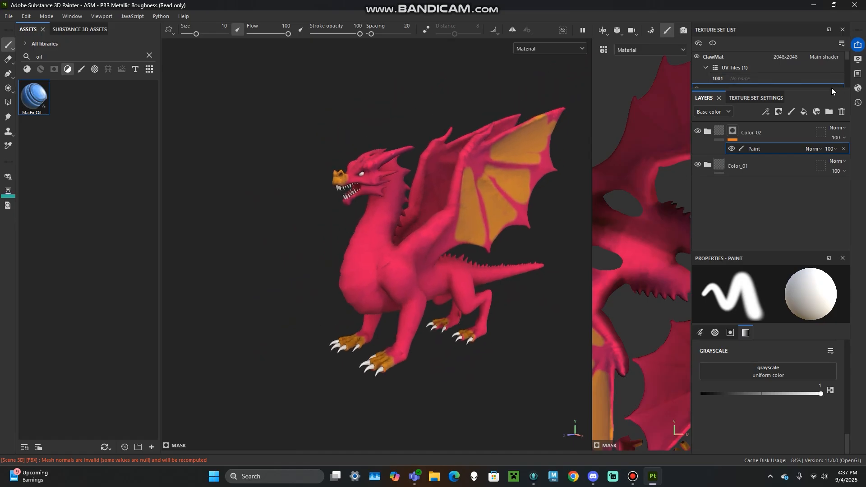
Step: Enlarge the texture set list to show the DragonMat set and save the project
{"action": "left_click_drag", "start_coordinate": [830, 90], "coordinate": [828, 125]}
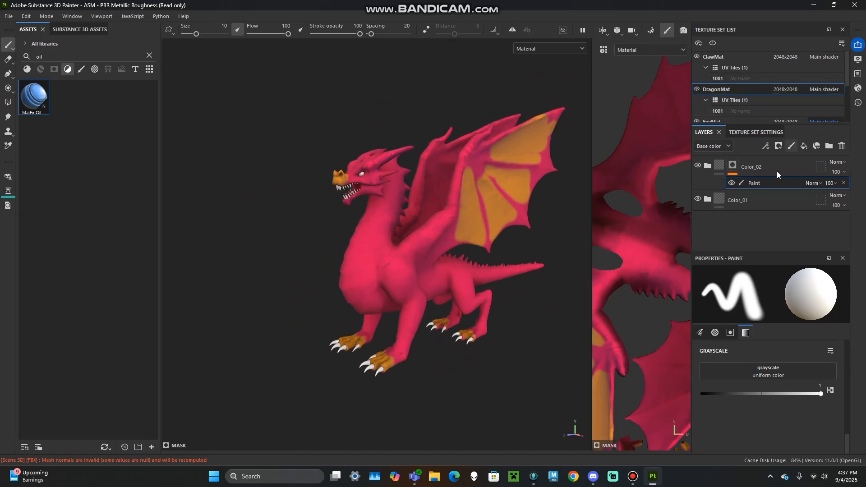
{"action": "left_click_drag", "start_coordinate": [478, 201], "coordinate": [456, 198], "text": "alt"}
{"action": "key", "text": "ctrl+s"}
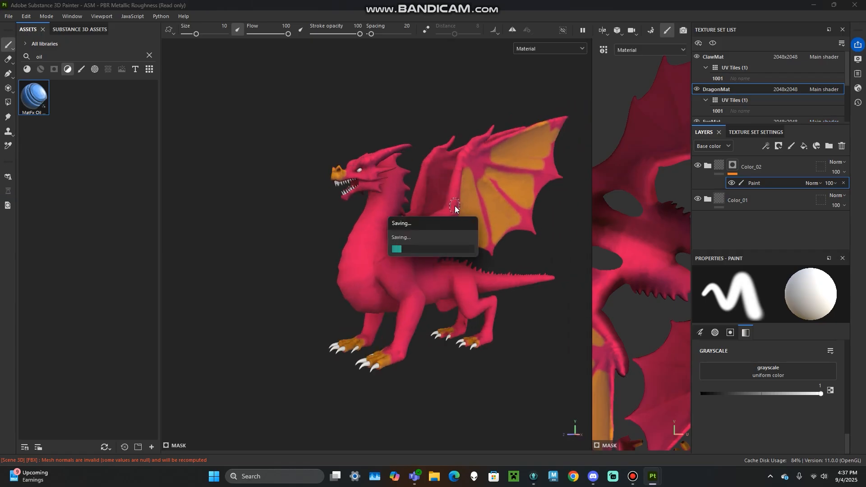
Step: Try red and purple hues on the Base Color layer inside Color_02 and settle on teal 00BAC2
{"action": "left_click_drag", "start_coordinate": [454, 253], "coordinate": [438, 268], "text": "alt"}
{"action": "scroll", "coordinate": [438, 276], "scroll_direction": "up", "scroll_amount": 2}
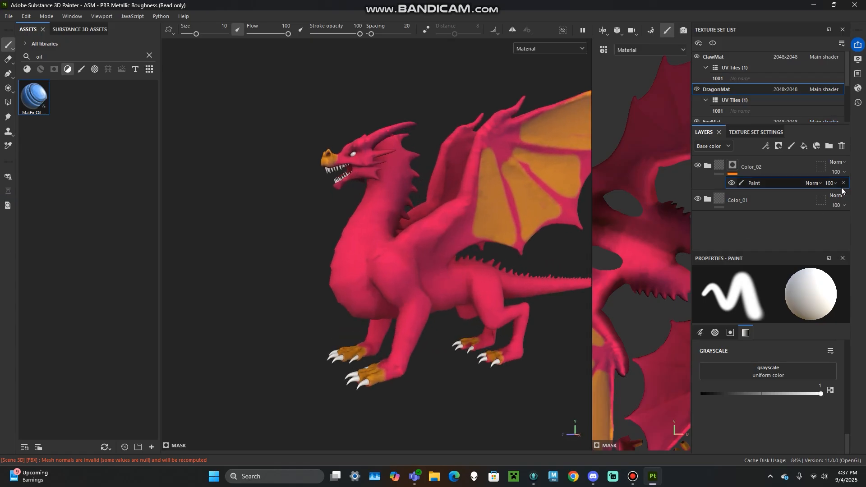
{"action": "left_click", "coordinate": [707, 168]}
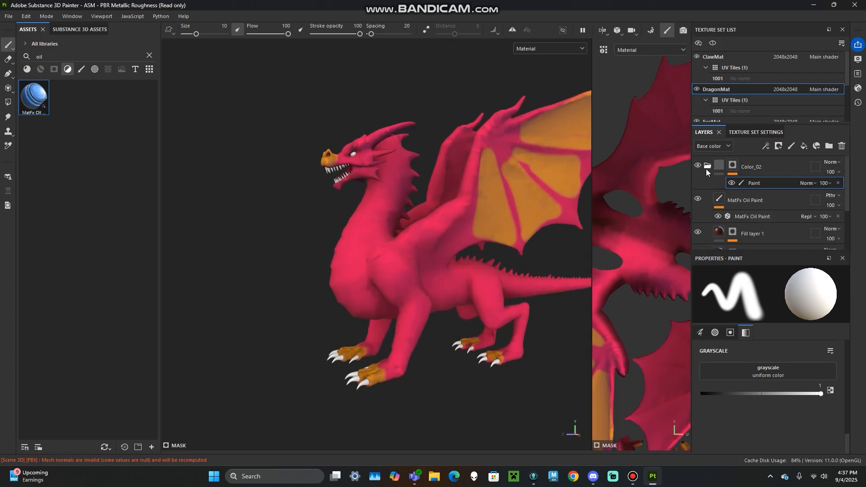
{"action": "scroll", "coordinate": [722, 190], "scroll_direction": "down", "scroll_amount": 3}
{"action": "left_click", "coordinate": [727, 216]}
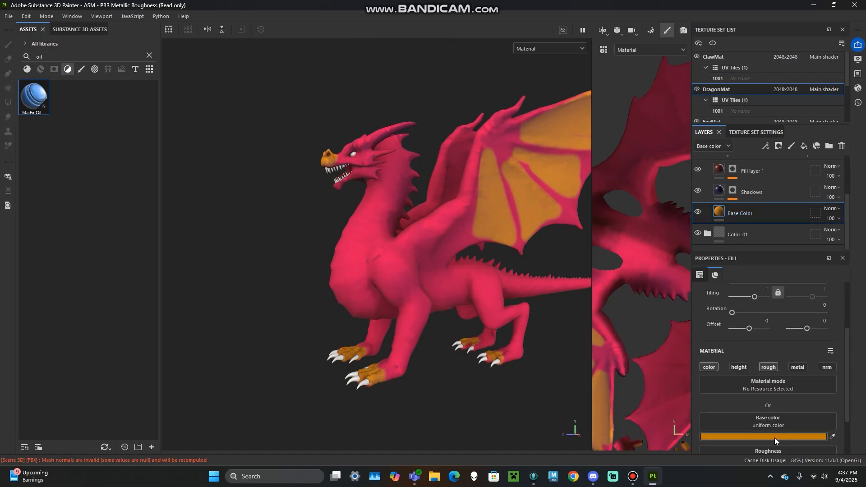
{"action": "left_click", "coordinate": [774, 436]}
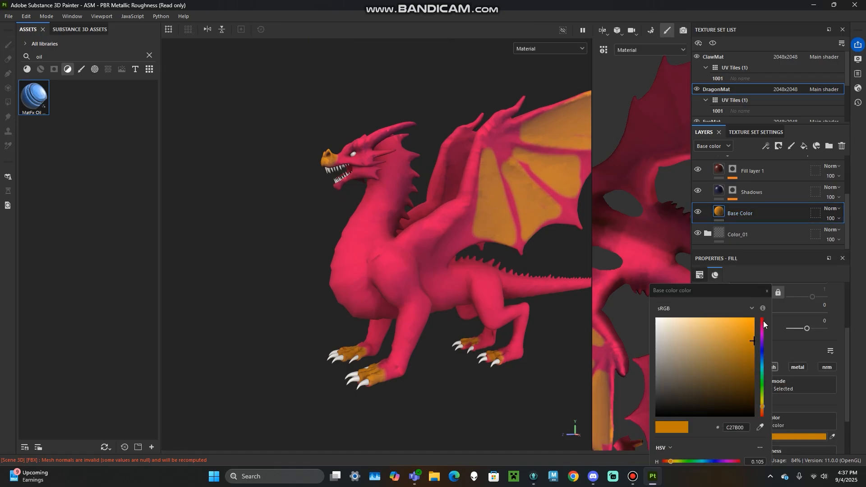
{"action": "left_click_drag", "start_coordinate": [763, 322], "coordinate": [765, 297]}
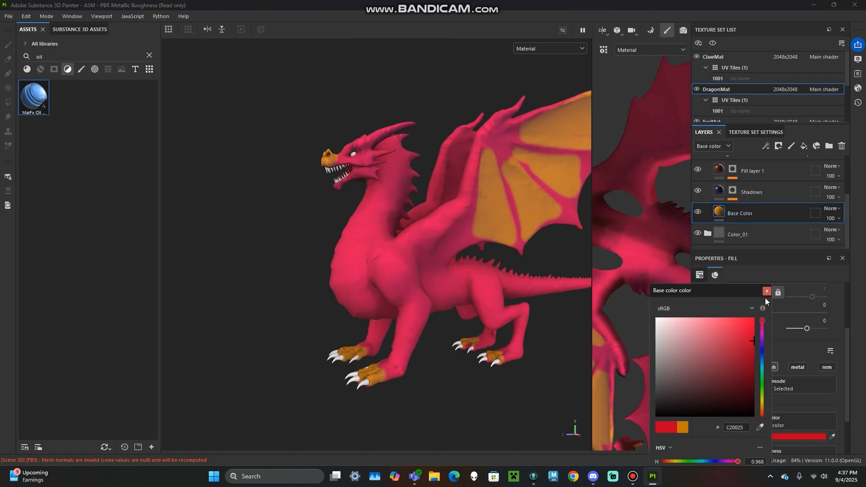
{"action": "left_click", "coordinate": [762, 339]}
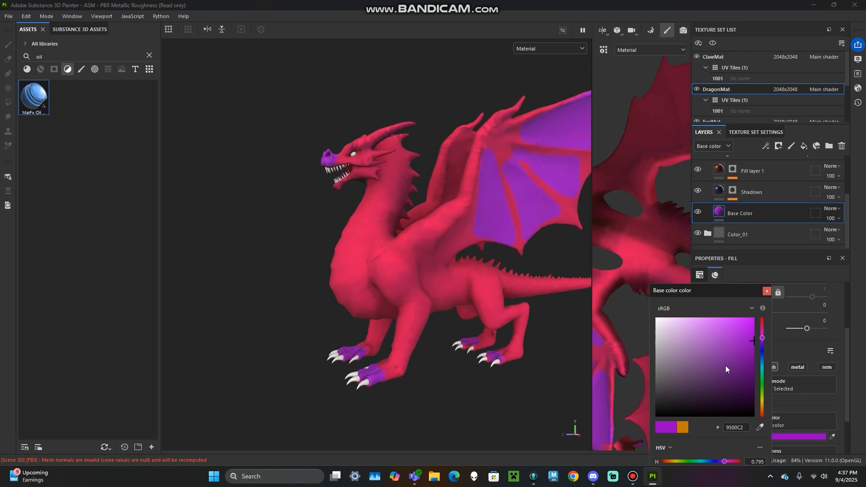
{"action": "left_click", "coordinate": [763, 367]}
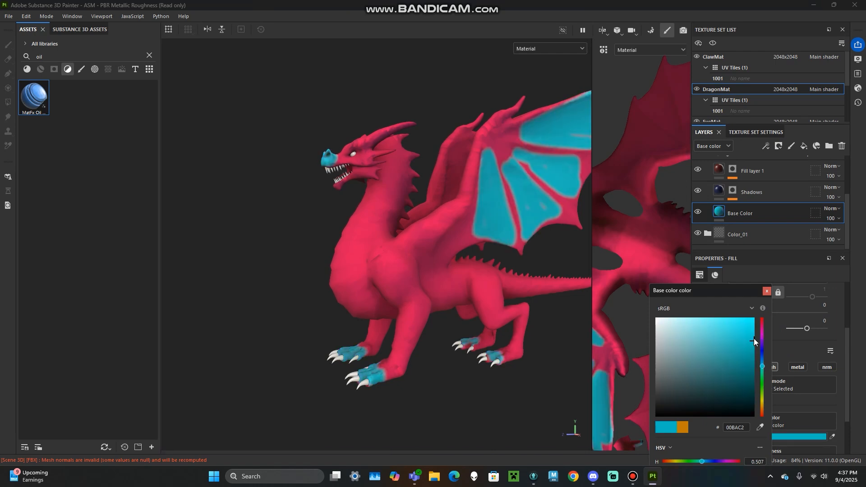
Step: Set the Shadows layer's base color inside Color_02 to dark olive 333E00
{"action": "left_click", "coordinate": [718, 190]}
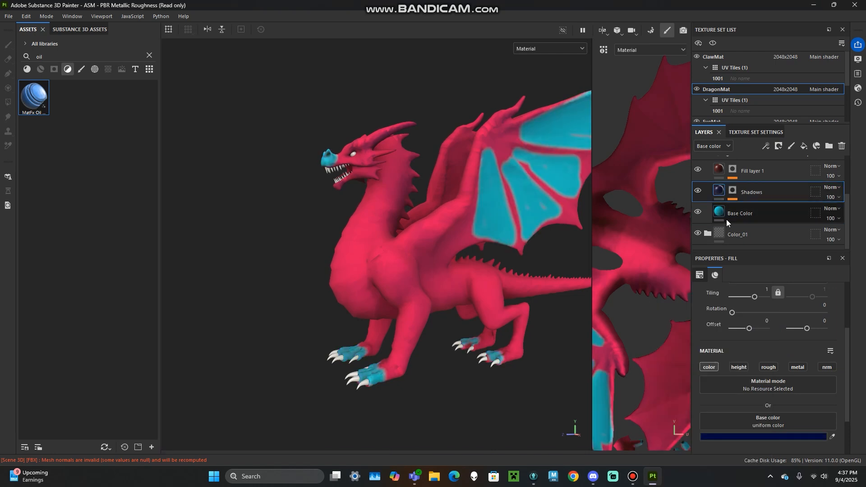
{"action": "left_click", "coordinate": [761, 437]}
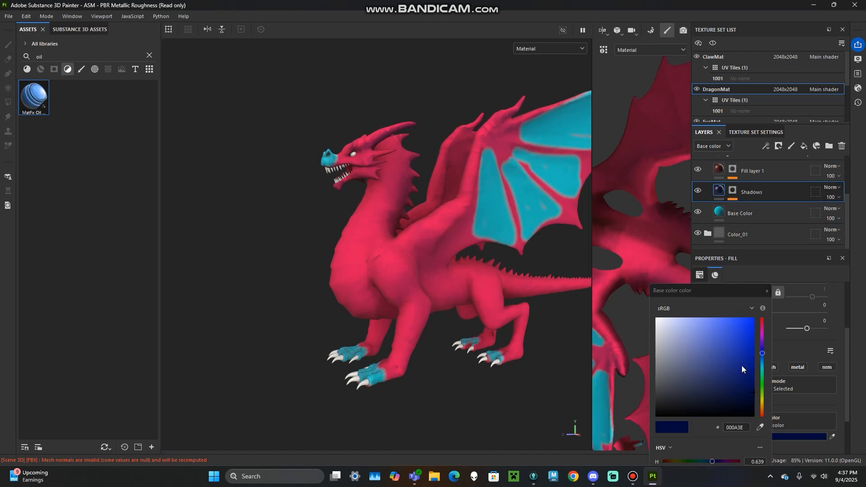
{"action": "left_click", "coordinate": [763, 398]}
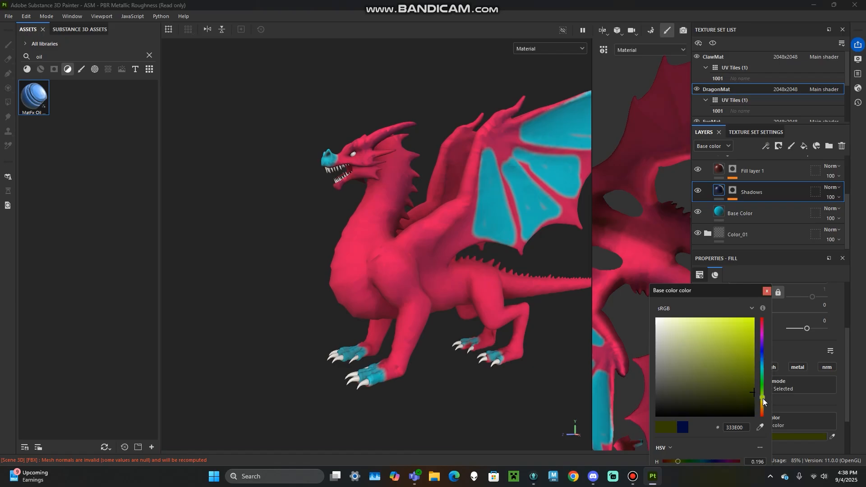
Step: Set the base color of Fill layer 1 inside Color_02 to bright yellow FFFC00
{"action": "left_click", "coordinate": [751, 170]}
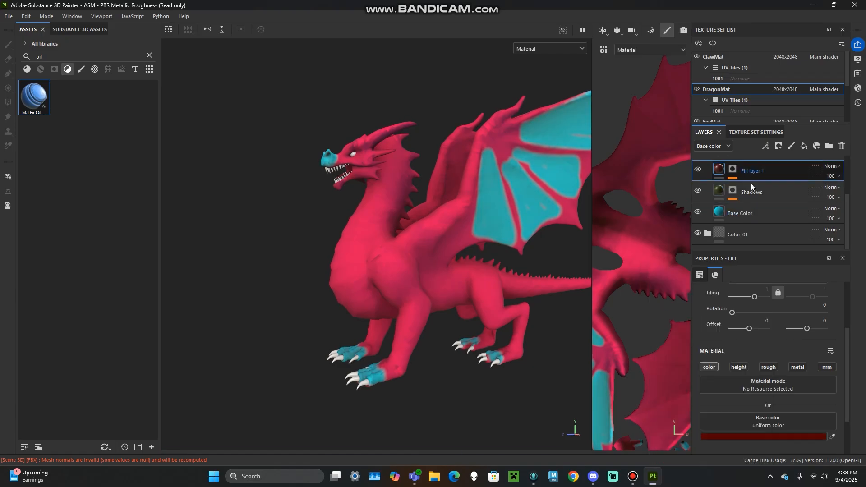
{"action": "left_click", "coordinate": [778, 436]}
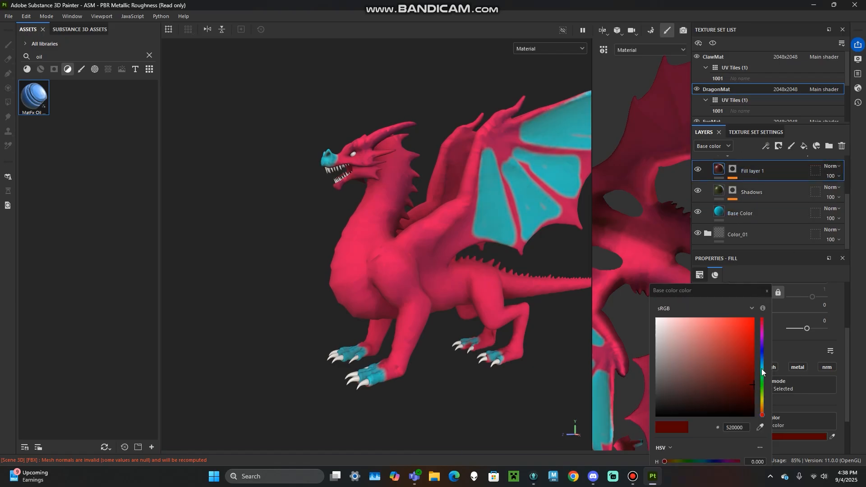
{"action": "left_click", "coordinate": [763, 369]}
{"action": "left_click_drag", "start_coordinate": [751, 361], "coordinate": [764, 294]}
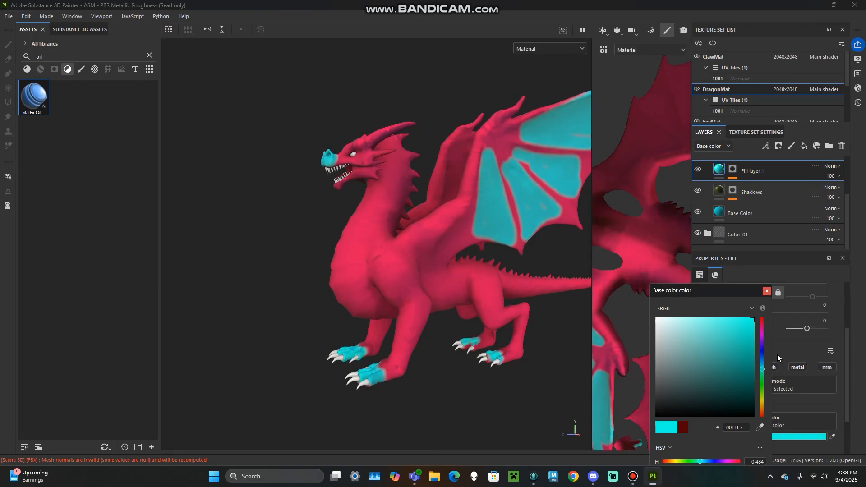
{"action": "left_click", "coordinate": [763, 400]}
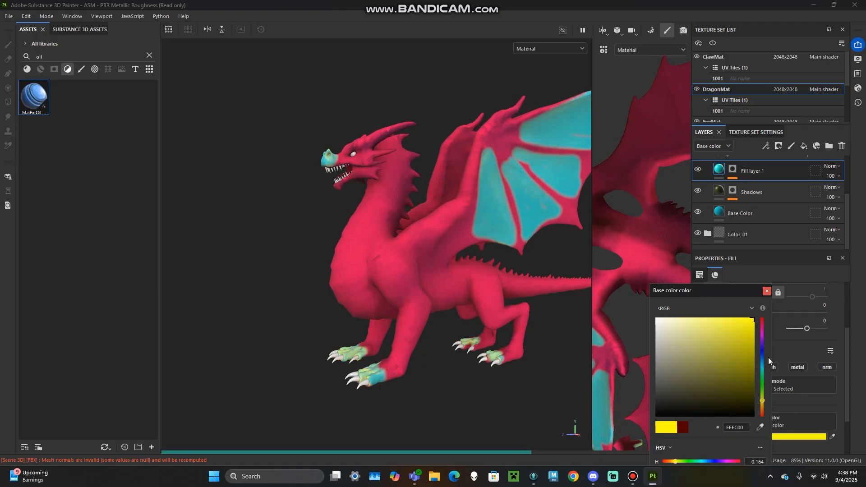
{"action": "left_click_drag", "start_coordinate": [502, 288], "coordinate": [456, 305], "text": "alt"}
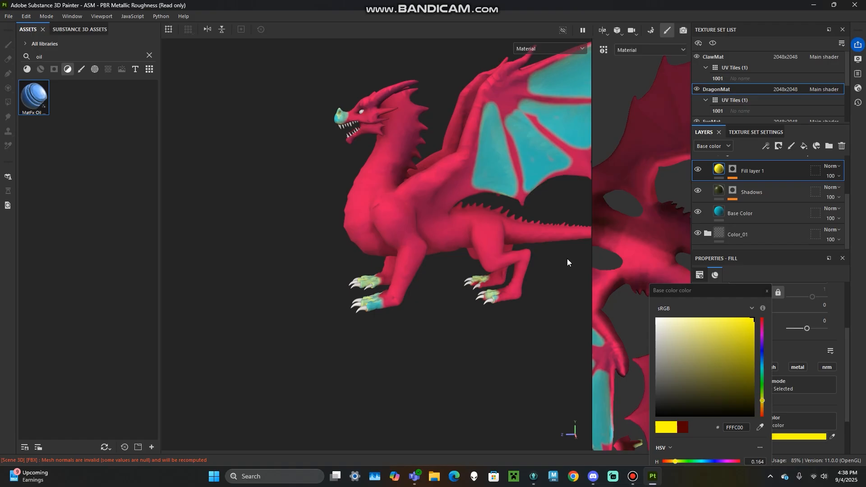
Step: Close the base color picker and enlarge the layer stack to show the layers inside Color_02
{"action": "left_click", "coordinate": [767, 291]}
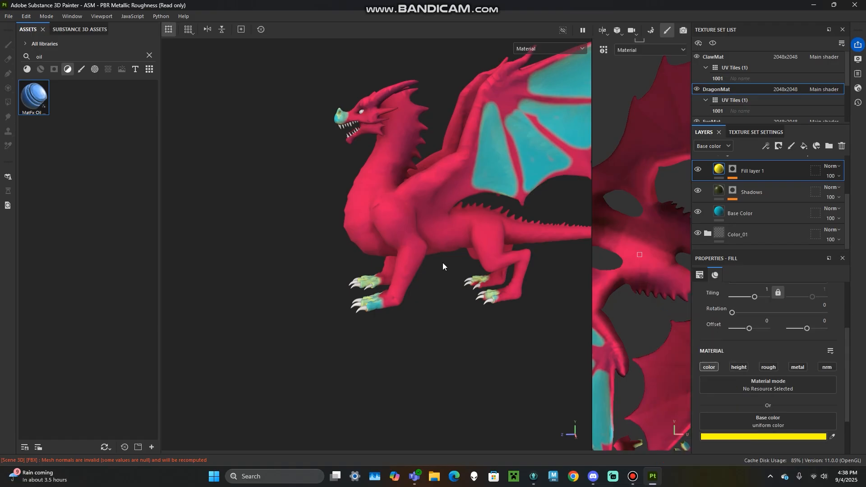
{"action": "scroll", "coordinate": [708, 171], "scroll_direction": "up", "scroll_amount": 3}
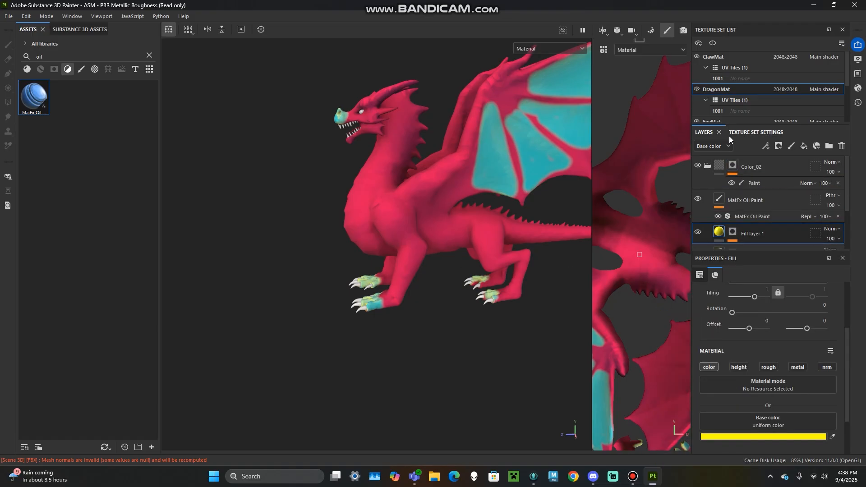
{"action": "left_click_drag", "start_coordinate": [798, 124], "coordinate": [799, 87]}
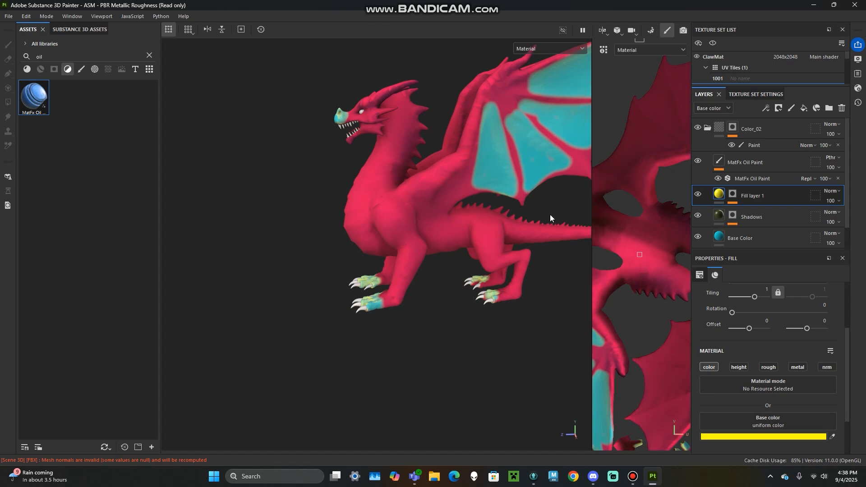
Step: Examine the recolored wings, feet and snout on the dragon from the front and side
{"action": "left_click_drag", "start_coordinate": [337, 290], "coordinate": [398, 284], "text": "alt"}
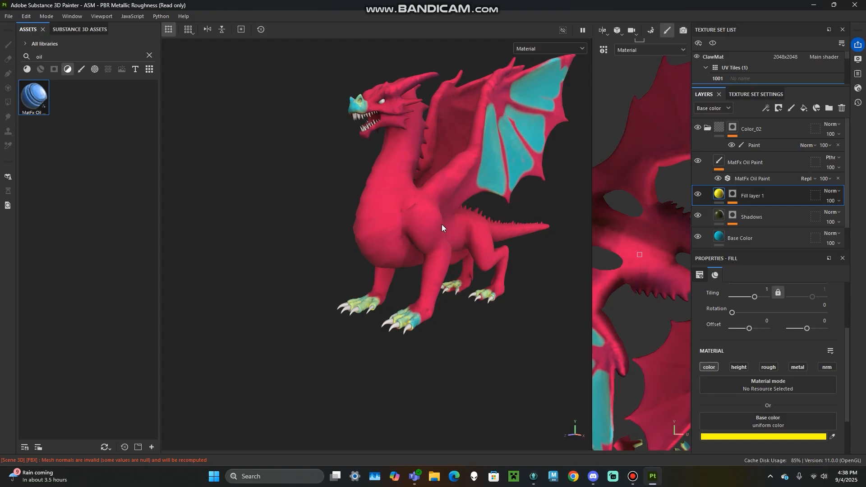
{"action": "middle_click_drag", "start_coordinate": [447, 290], "coordinate": [444, 305], "text": "alt"}
{"action": "left_click_drag", "start_coordinate": [444, 305], "coordinate": [380, 267], "text": "alt"}
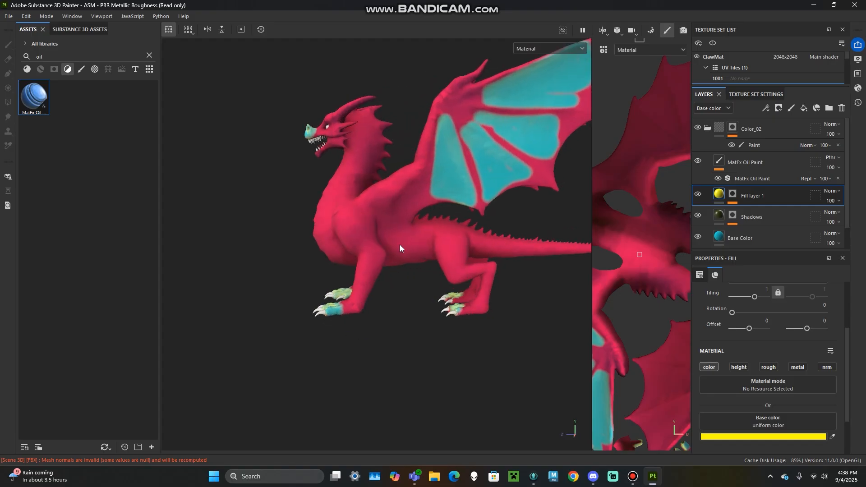
{"action": "middle_click_drag", "start_coordinate": [410, 233], "coordinate": [388, 274], "text": "alt"}
{"action": "left_click_drag", "start_coordinate": [388, 274], "coordinate": [429, 269], "text": "alt"}
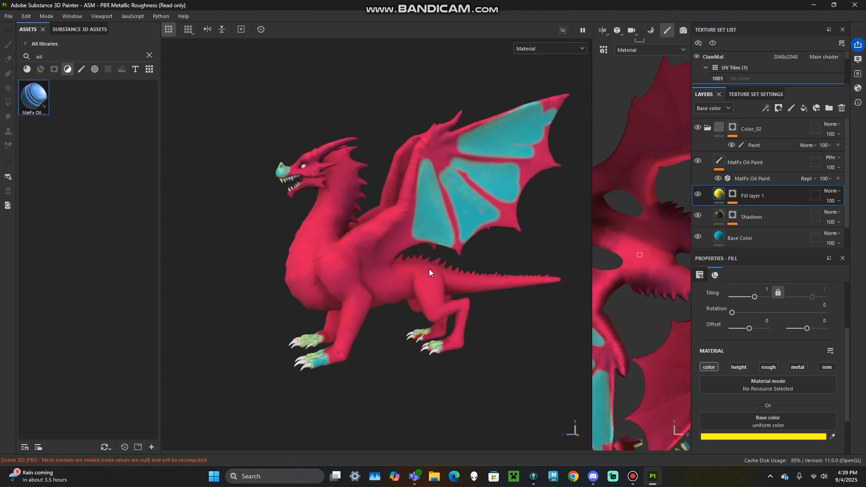